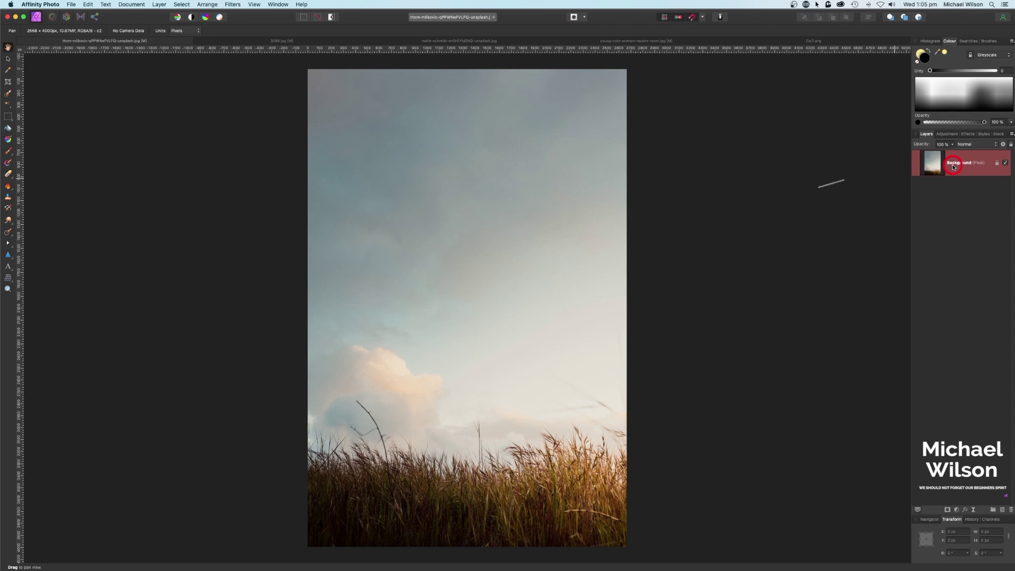
# - Duplicate the Background layer and draw a white-filled triangle about 1421 × 1583 px beside the photo
pyautogui.press('super+j')
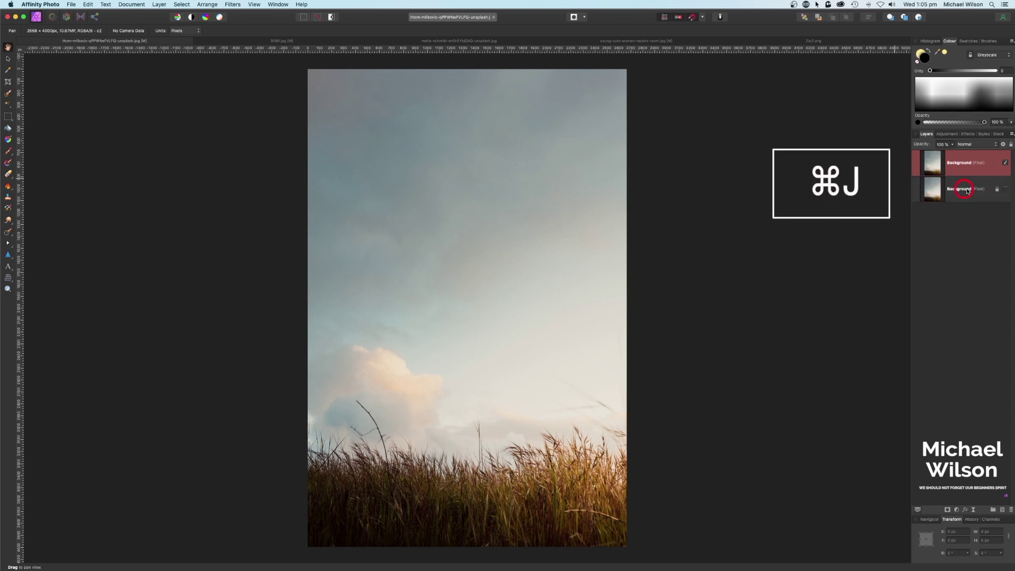
pyautogui.press('x')
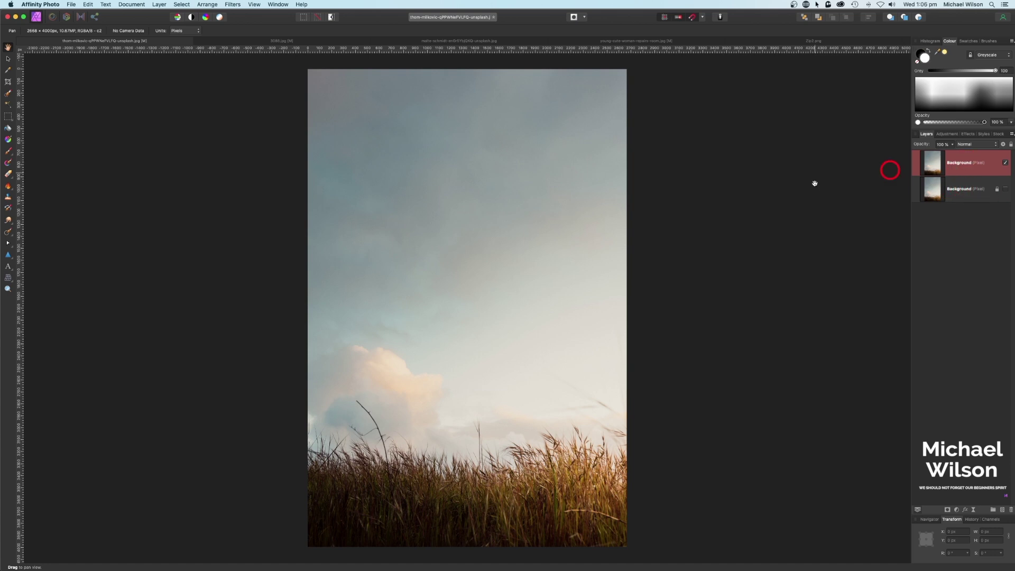
pyautogui.click(9, 258)
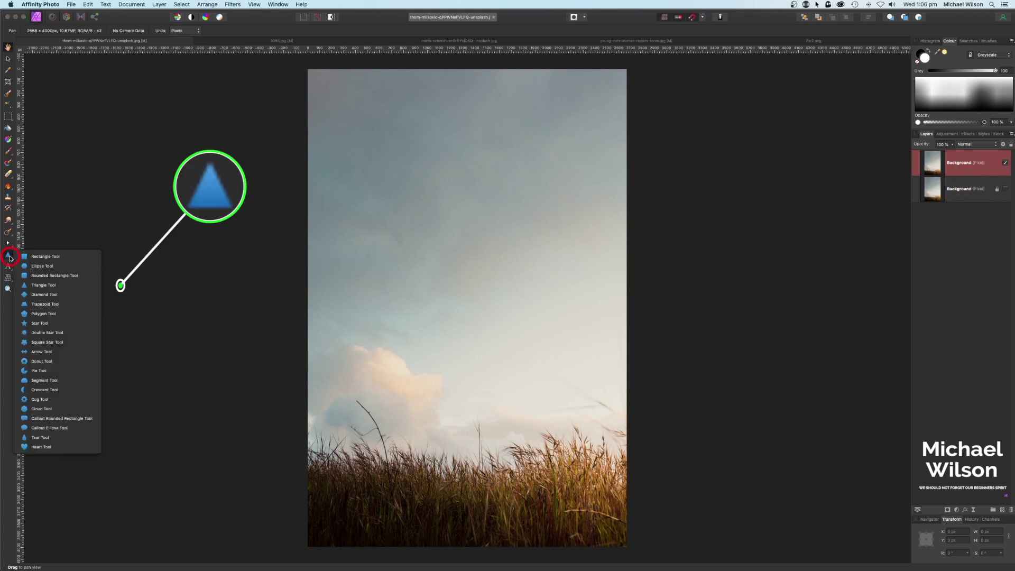
pyautogui.click(51, 285)
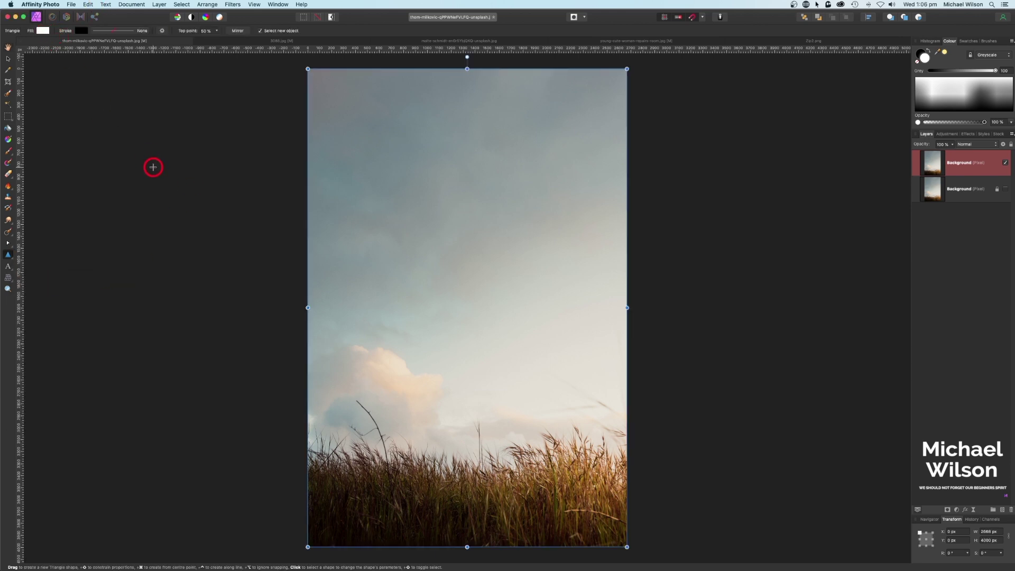
pyautogui.moveTo(125, 143); pyautogui.dragTo(296, 331)
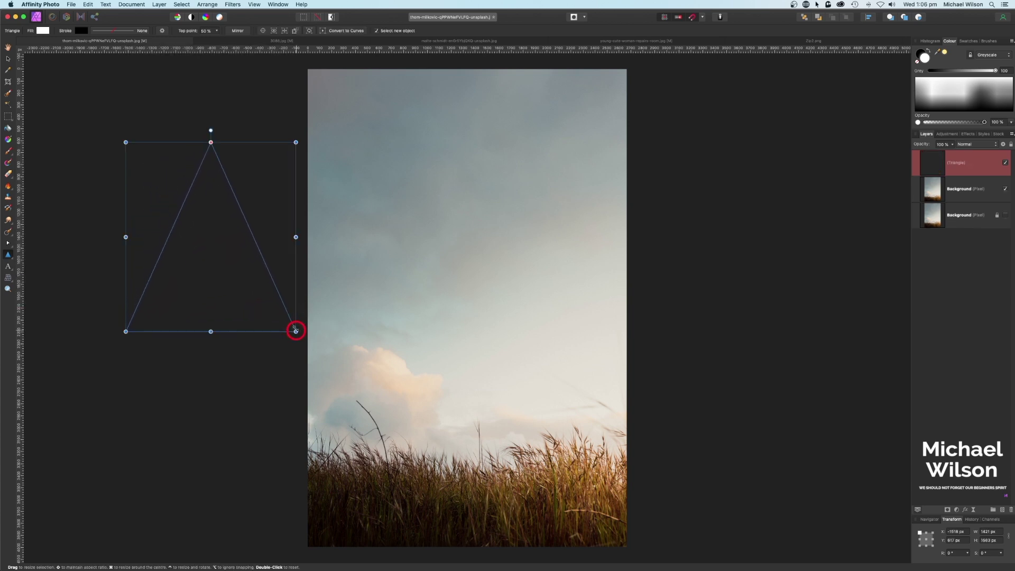
# - Move the triangle onto the photo, rotate it 180° so it points down, and align its flat side with the photo's upper edge
pyautogui.click(8, 61)
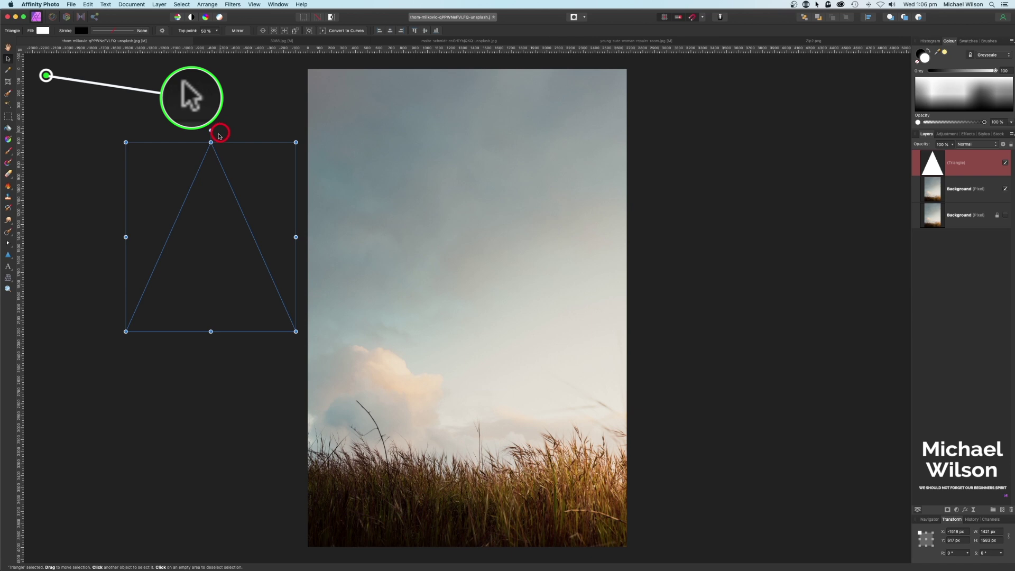
pyautogui.moveTo(231, 146); pyautogui.dragTo(470, 127)
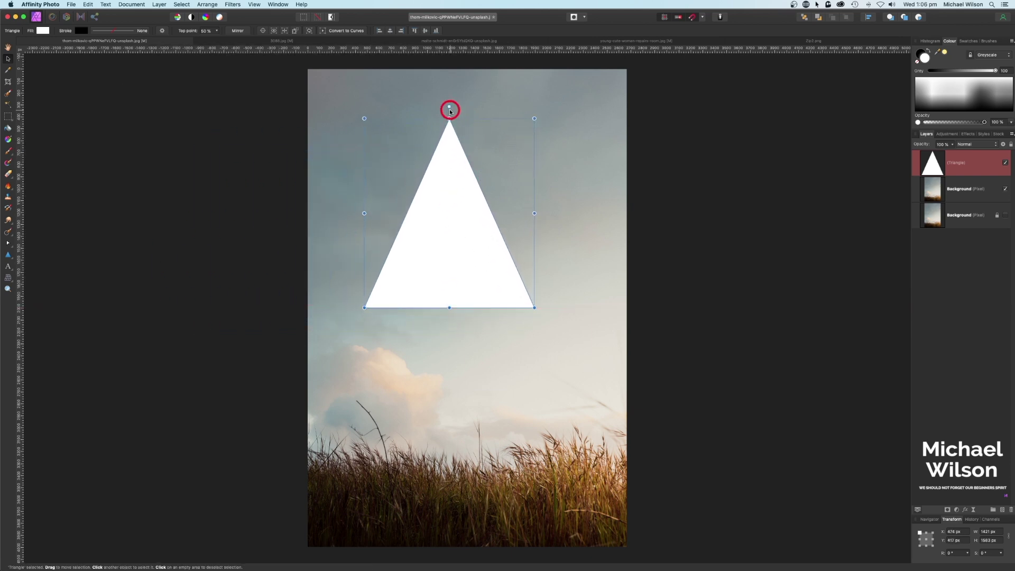
pyautogui.press('shift')
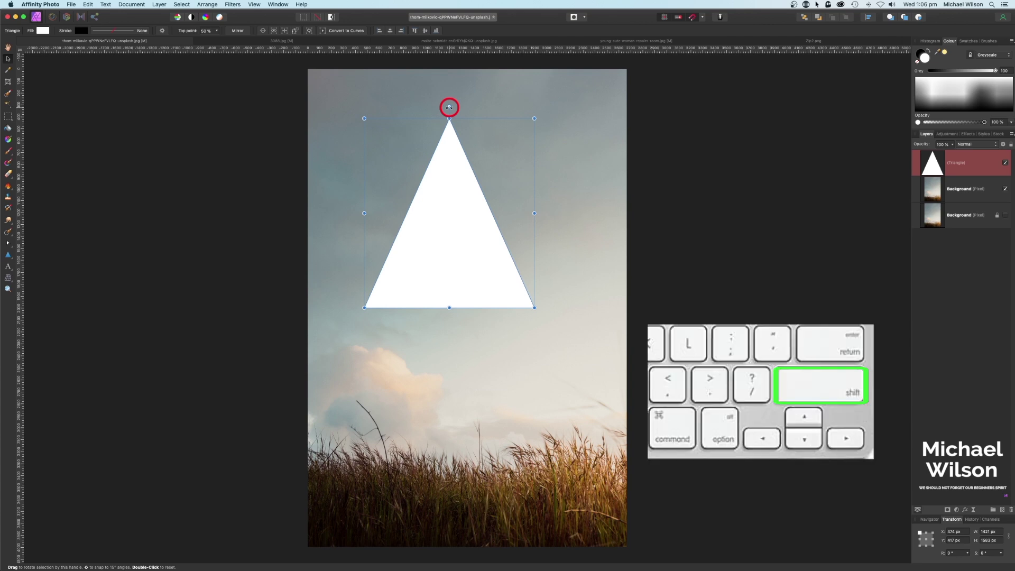
pyautogui.moveTo(449, 107); pyautogui.dragTo(446, 257)
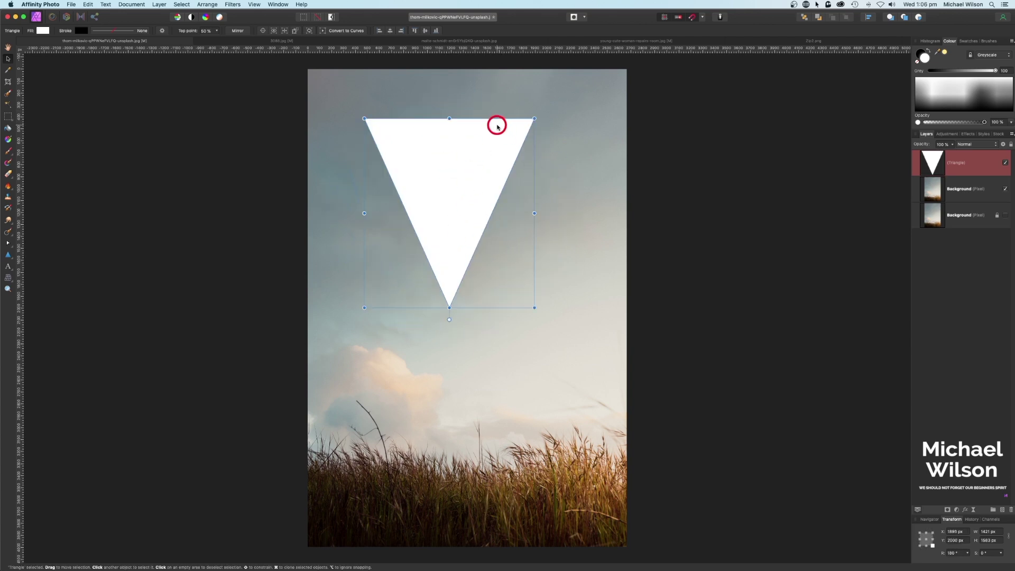
pyautogui.moveTo(483, 145); pyautogui.dragTo(487, 98)
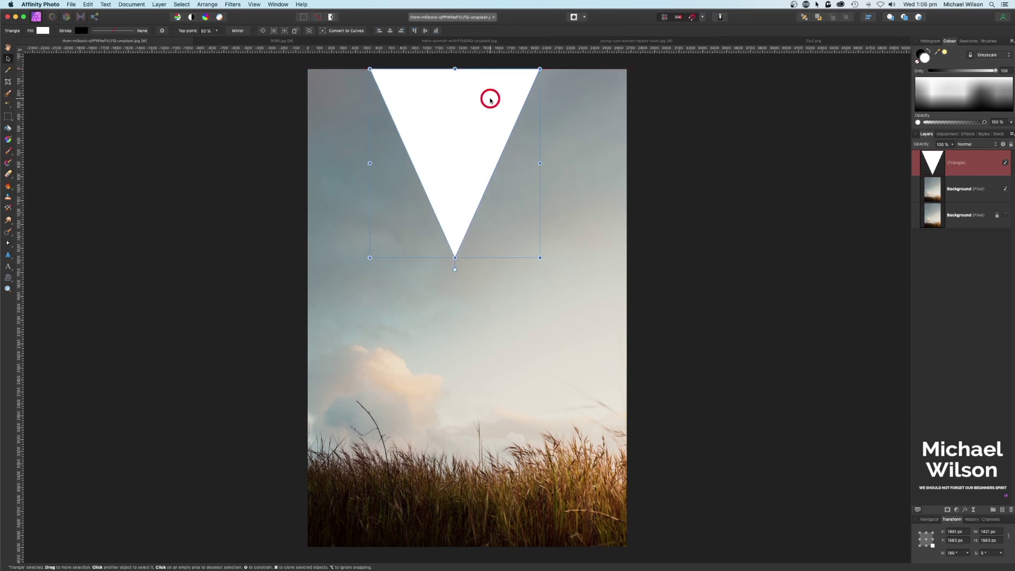
# - Stretch the triangle to the photo's full 2668 px width and extend its point downward to about 2201 px tall
pyautogui.moveTo(368, 163); pyautogui.dragTo(308, 163)
pyautogui.moveTo(540, 163); pyautogui.dragTo(626, 187)
pyautogui.click(469, 257)
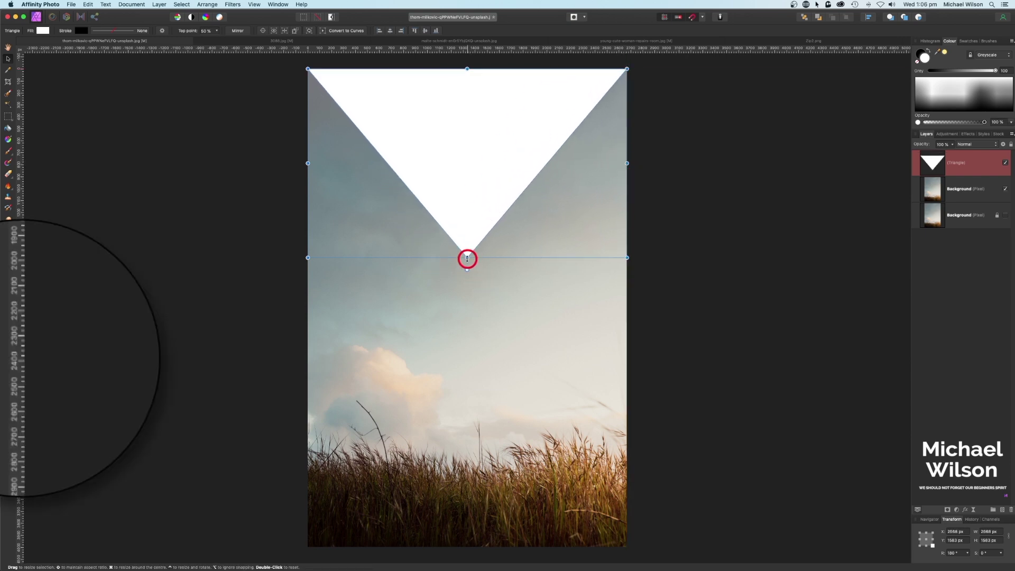
pyautogui.moveTo(467, 258); pyautogui.dragTo(461, 332)
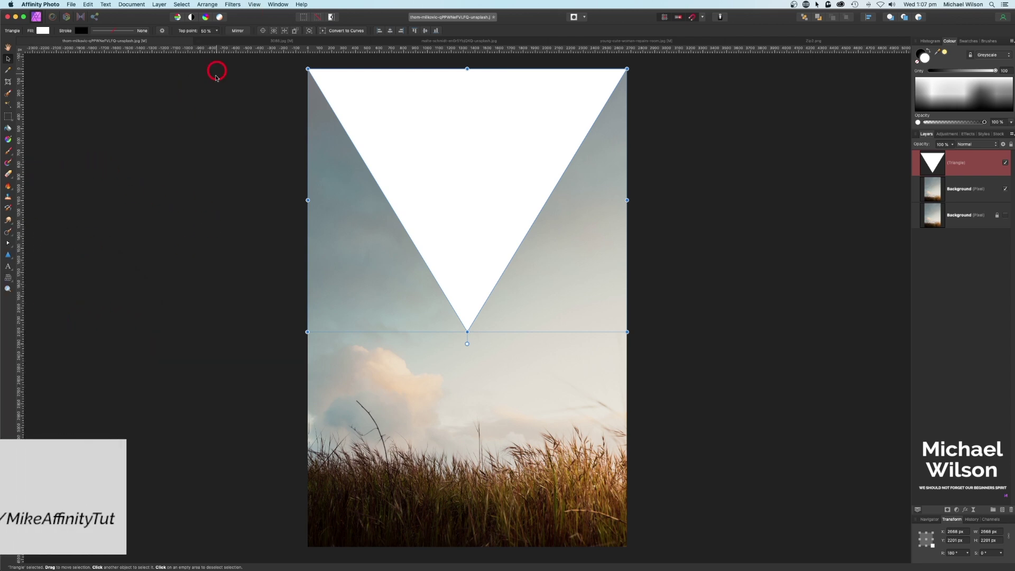
pyautogui.click(256, 5)
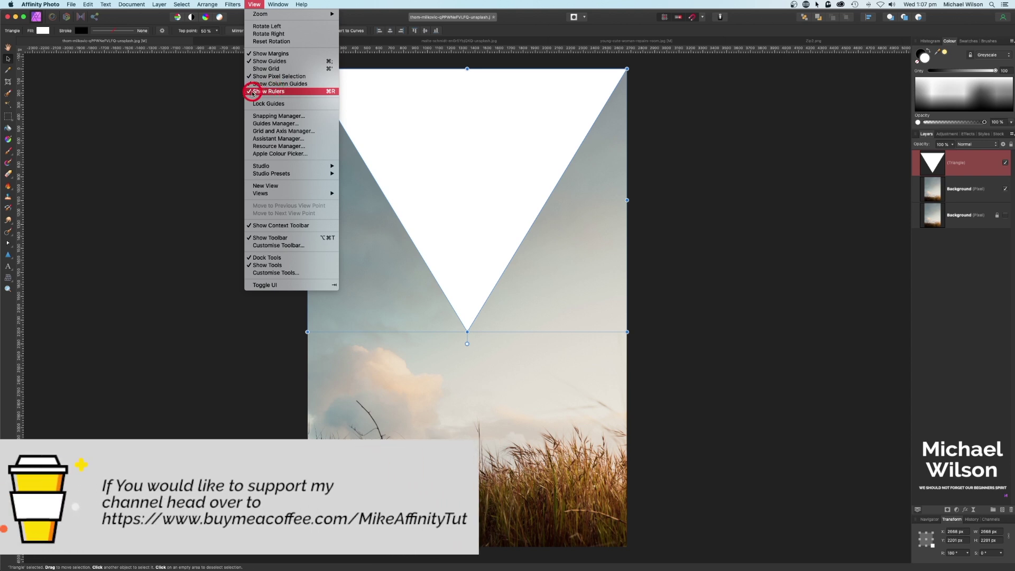
pyautogui.click(248, 130)
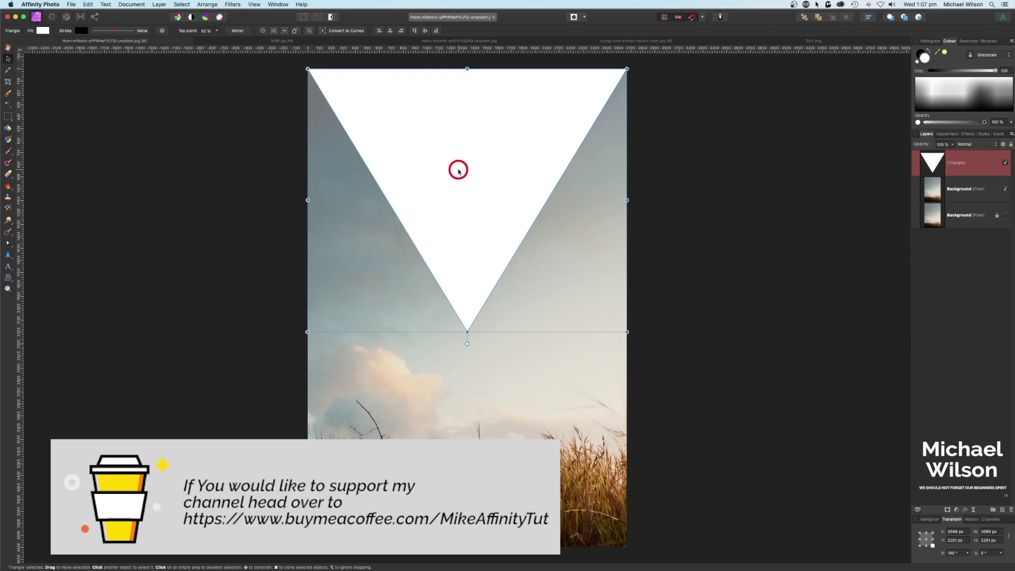
# - Rasterise the triangle shape into a pixel layer and keep it selected
pyautogui.rightClick(956, 162)
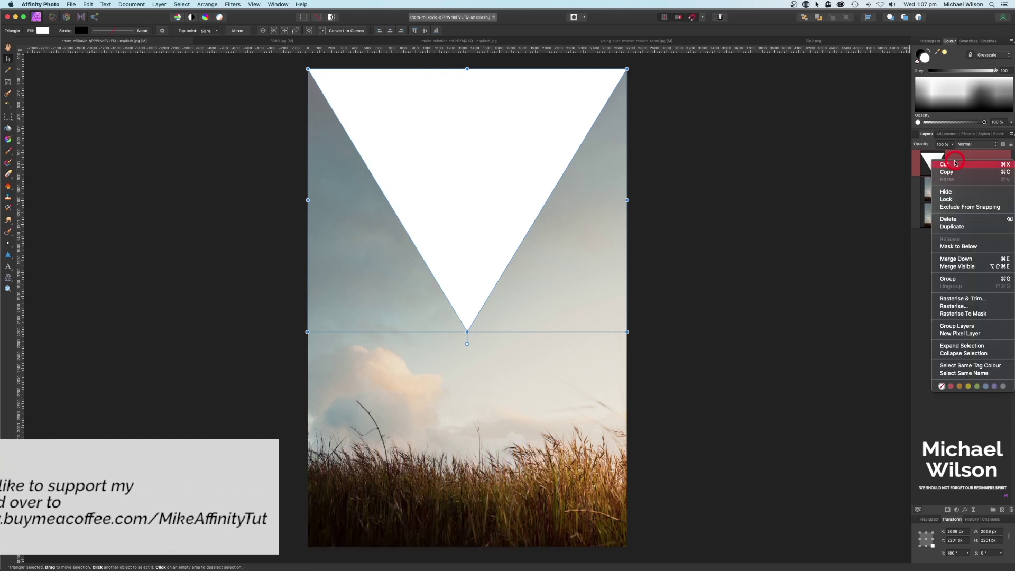
pyautogui.click(949, 306)
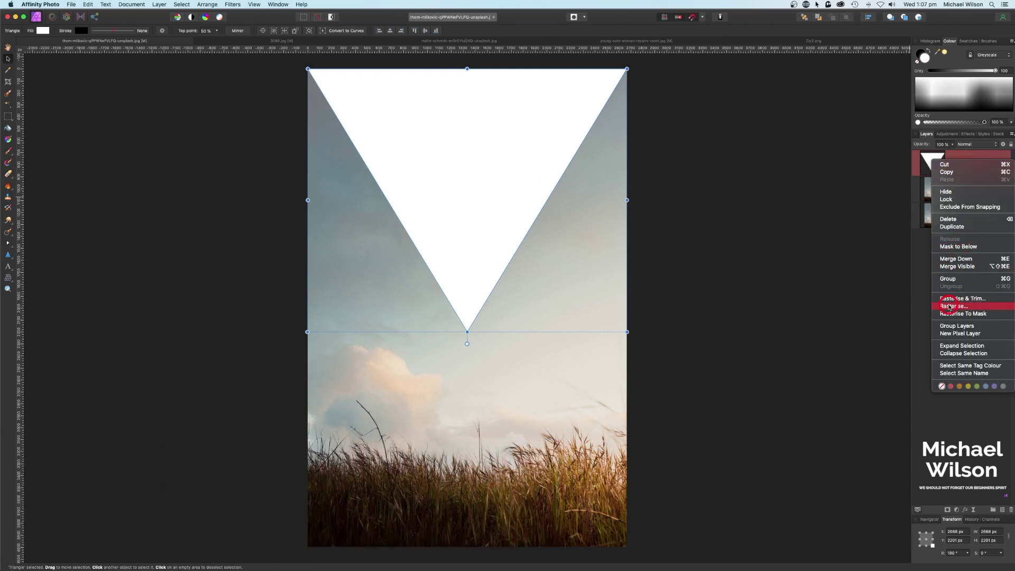
pyautogui.click(954, 164)
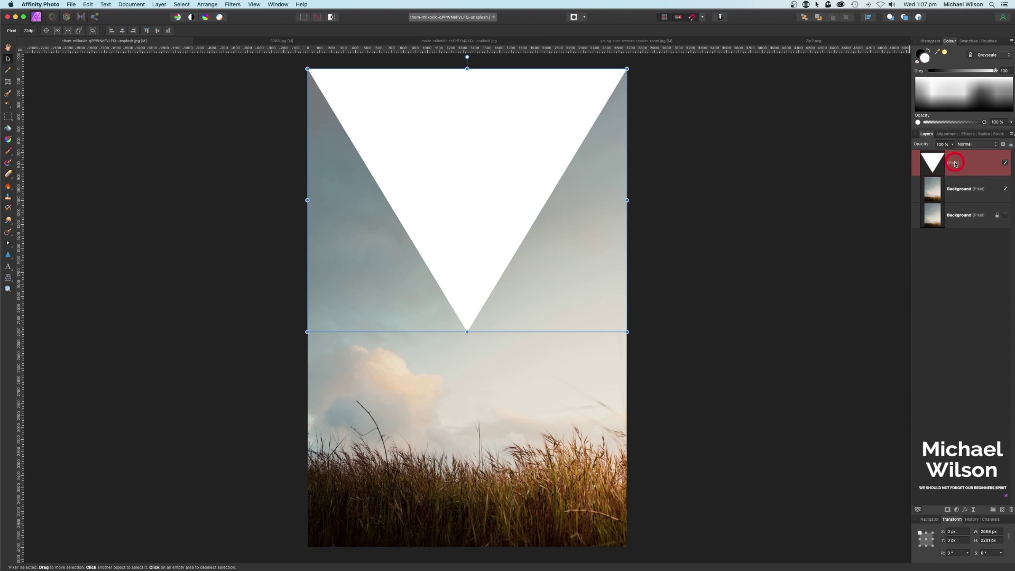
# - Select the white triangle with the Flood Select tool at 20% tolerance
pyautogui.click(9, 107)
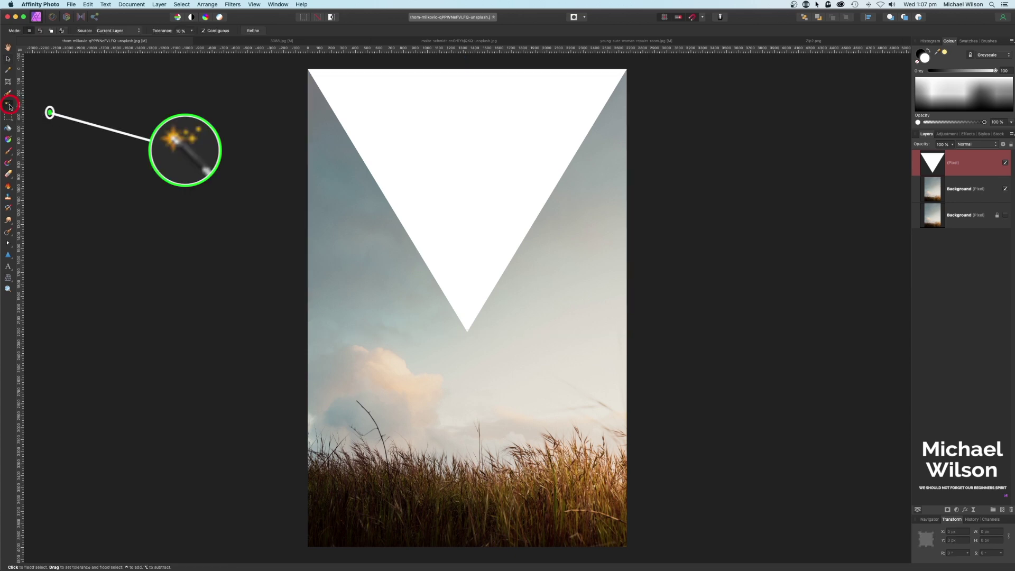
pyautogui.click(187, 31)
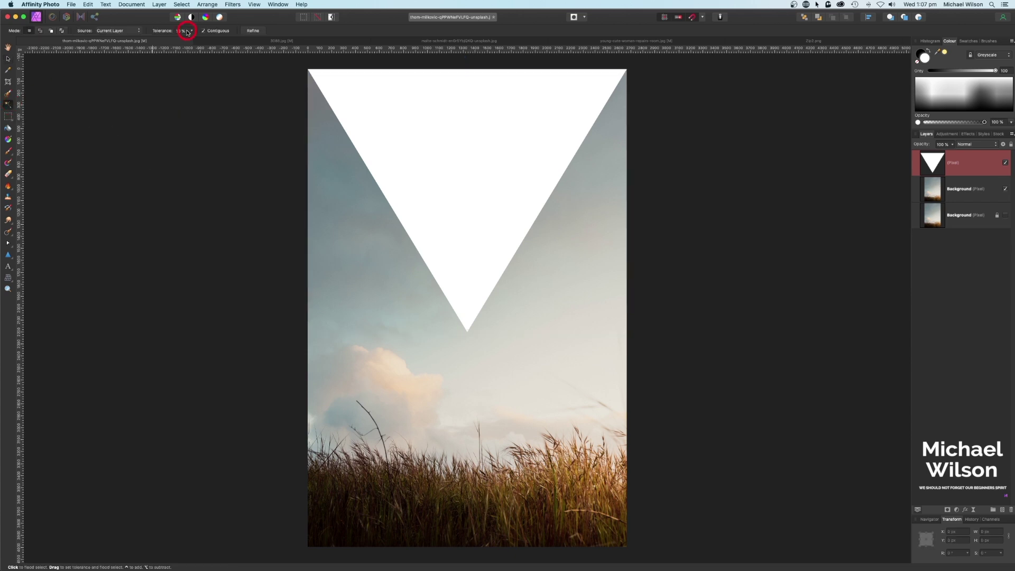
pyautogui.moveTo(192, 33); pyautogui.dragTo(197, 40)
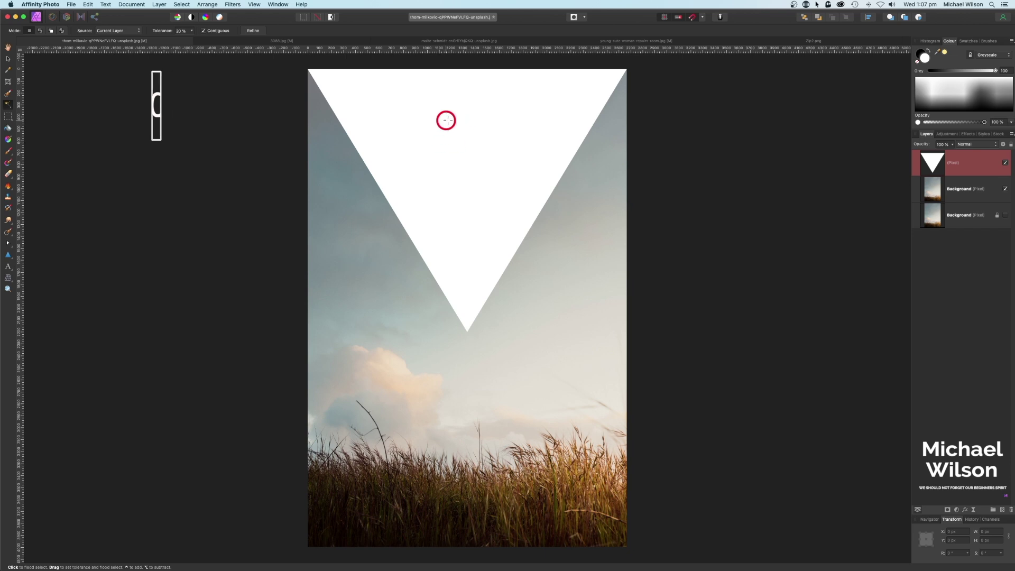
pyautogui.click(459, 132)
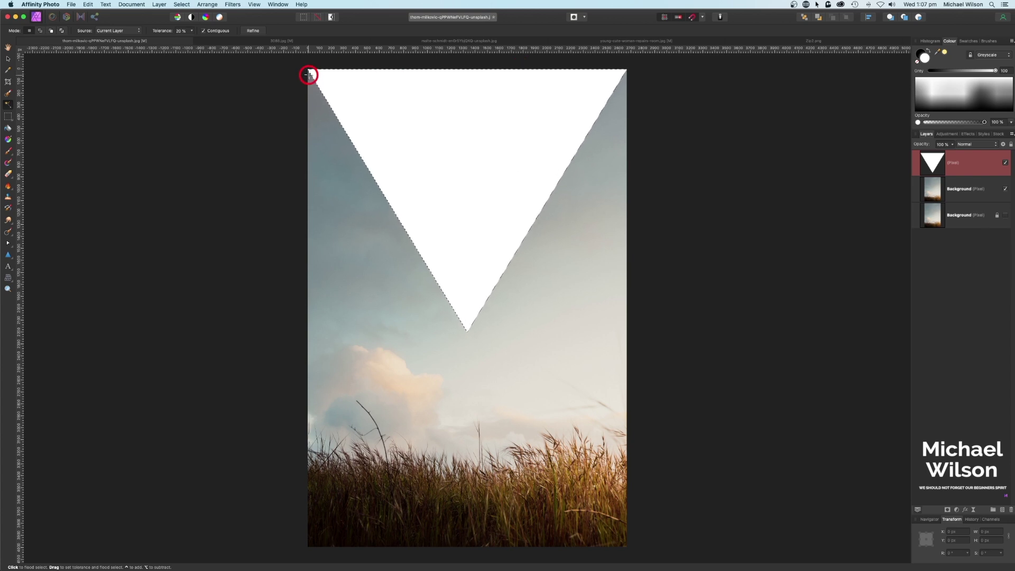
# - Cut the selected triangle out of the duplicated Background layer, remove the white triangle layer, and deselect
pyautogui.click(957, 192)
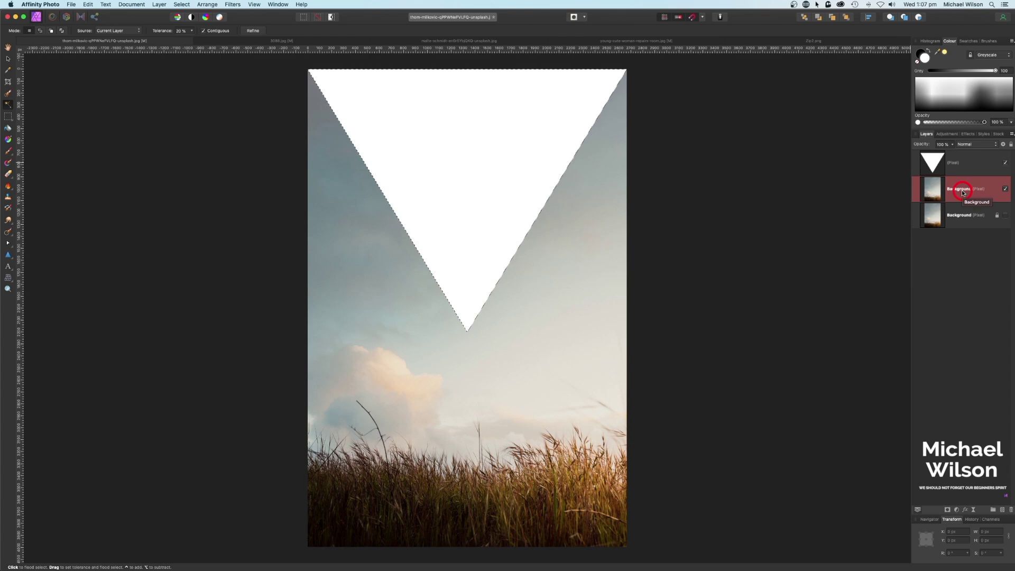
pyautogui.press('Delete')
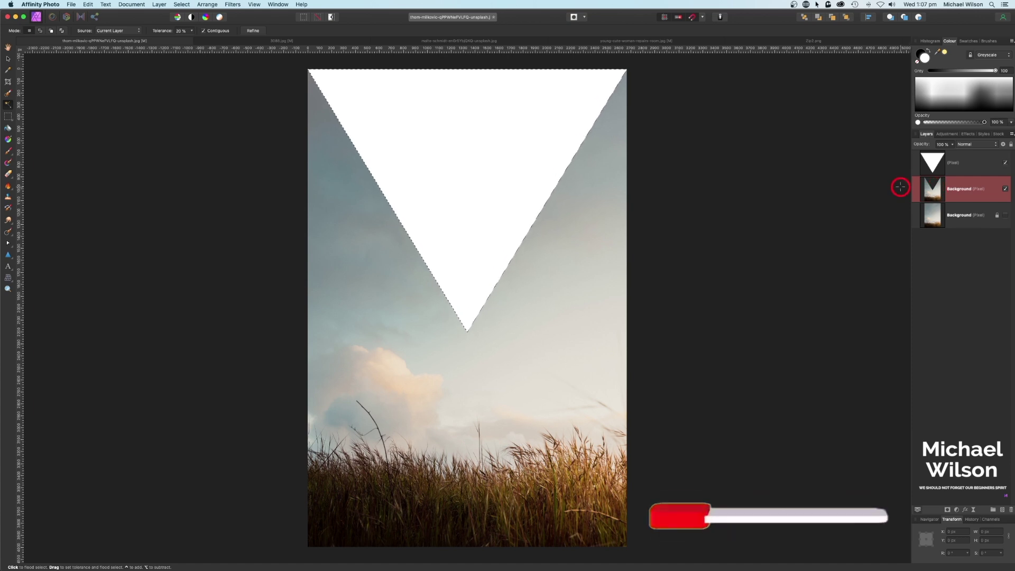
pyautogui.click(965, 164)
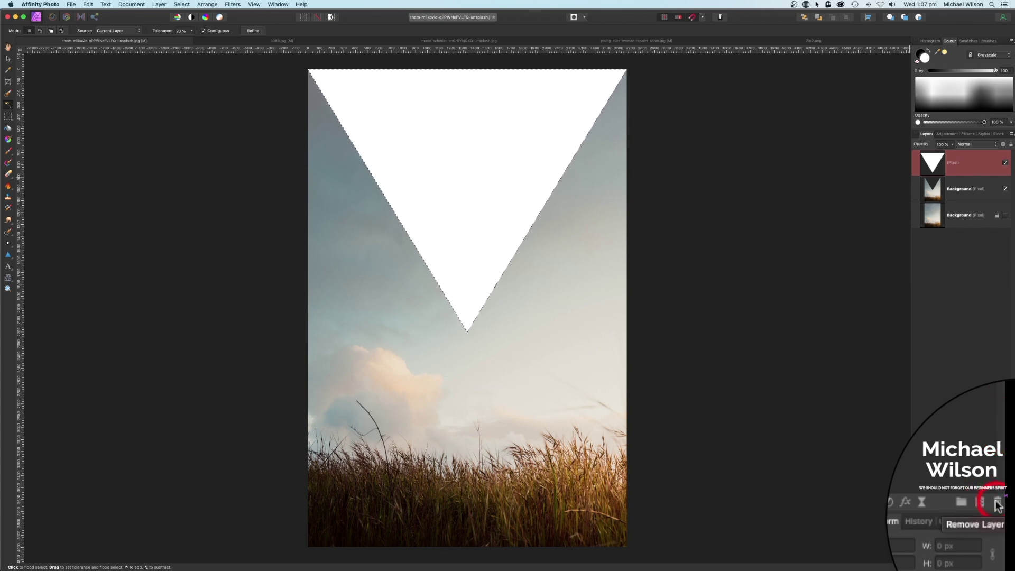
pyautogui.click(1011, 510)
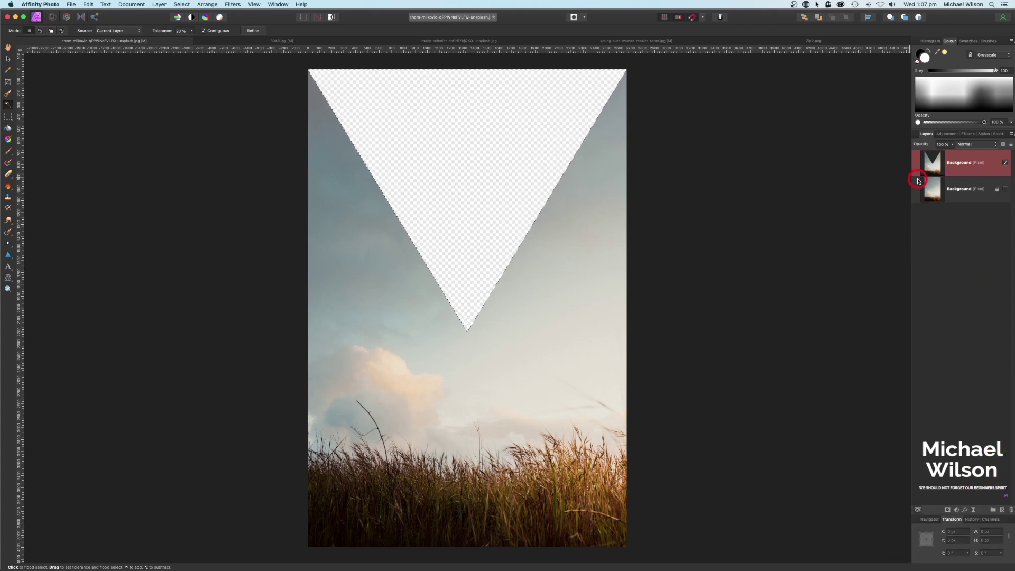
pyautogui.press('super+d')
# - Switch to the zipper image, select the open zipper with the Selection Brush, and copy it
pyautogui.click(314, 42)
pyautogui.press('w')
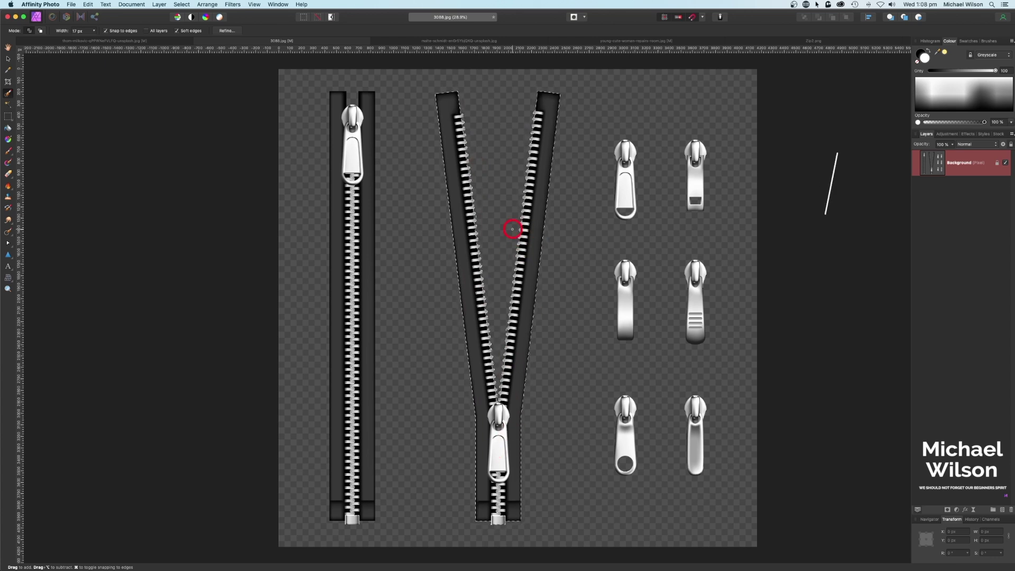
pyautogui.press('super+c')
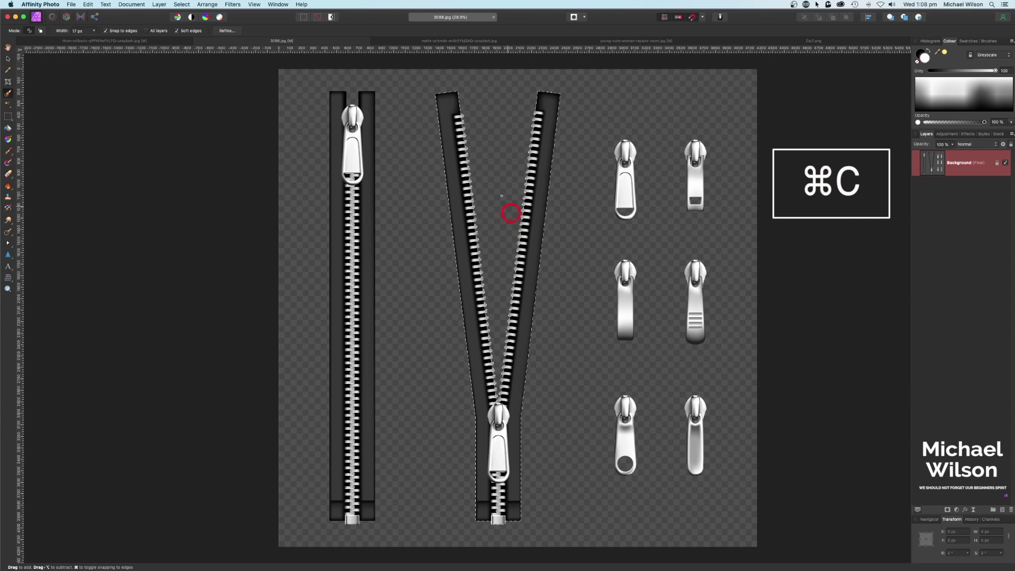
# - Paste the open zipper into the grass photo and scale it to about 563 × 1943 px, centred over the cutout's point
pyautogui.click(155, 41)
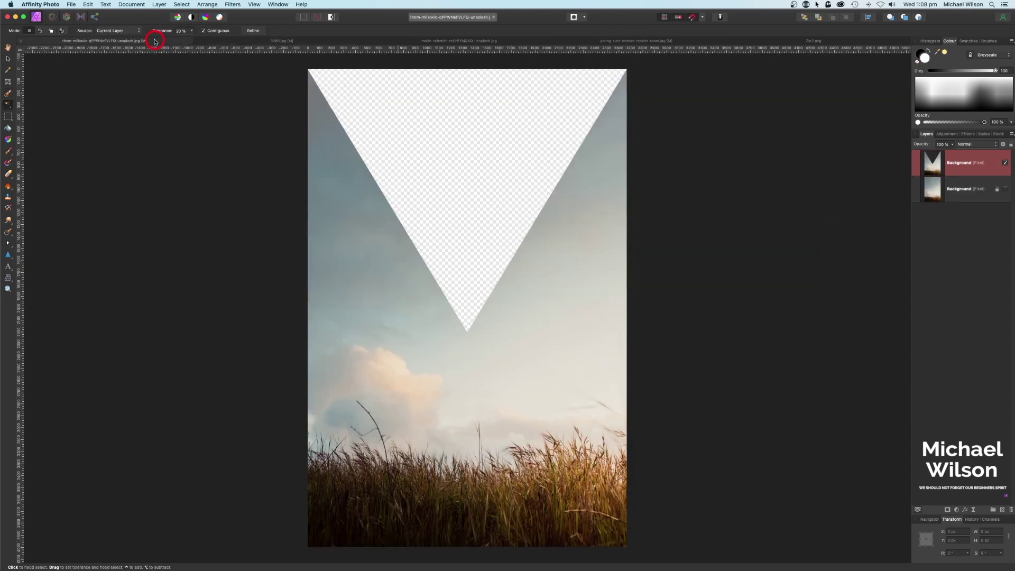
pyautogui.press('super+v')
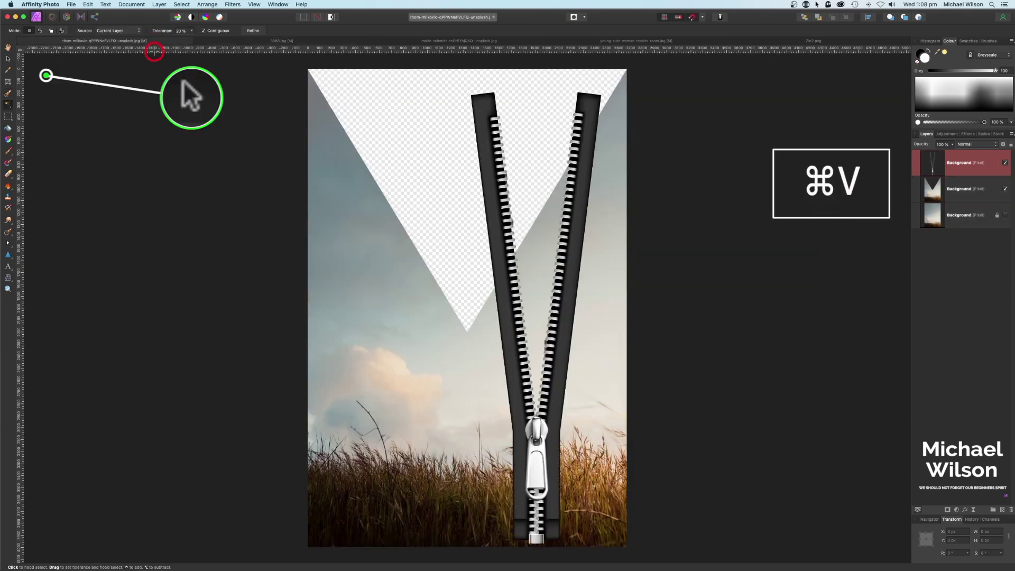
pyautogui.click(9, 62)
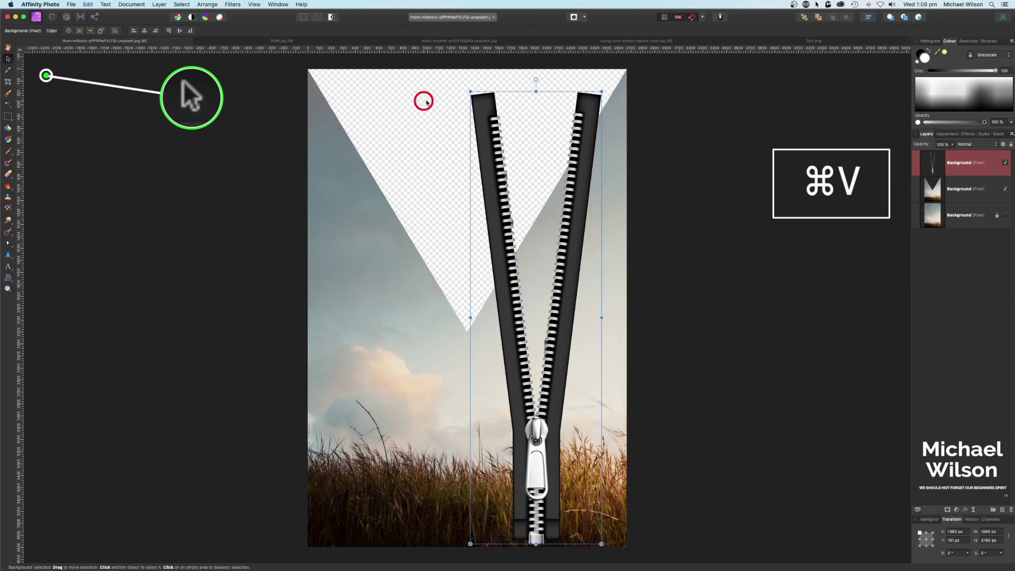
pyautogui.moveTo(472, 91); pyautogui.dragTo(500, 219)
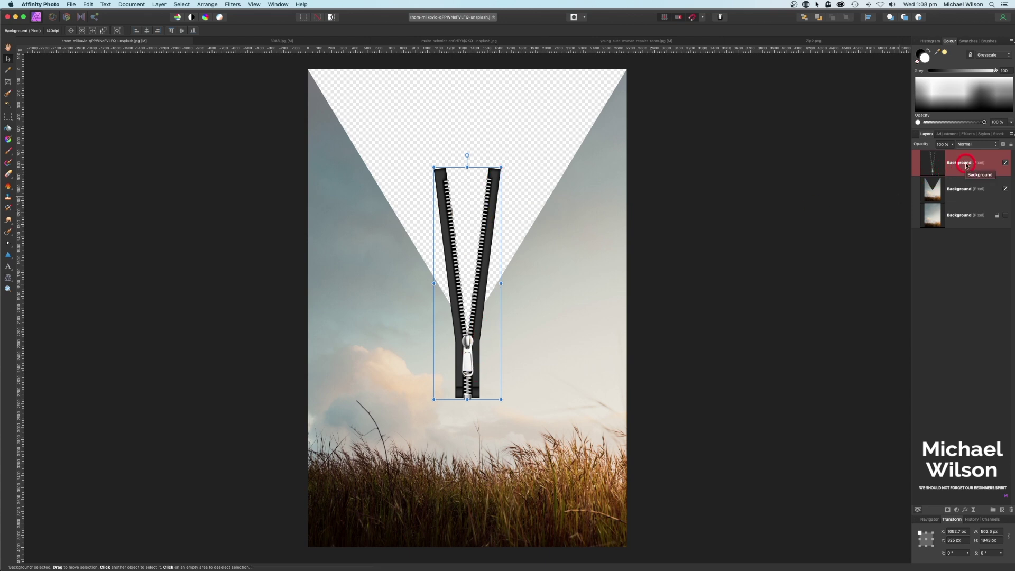
# - Delete the dark fabric strip on the zipper's left side using a Flood Select selection at 10% tolerance
pyautogui.click(7, 106)
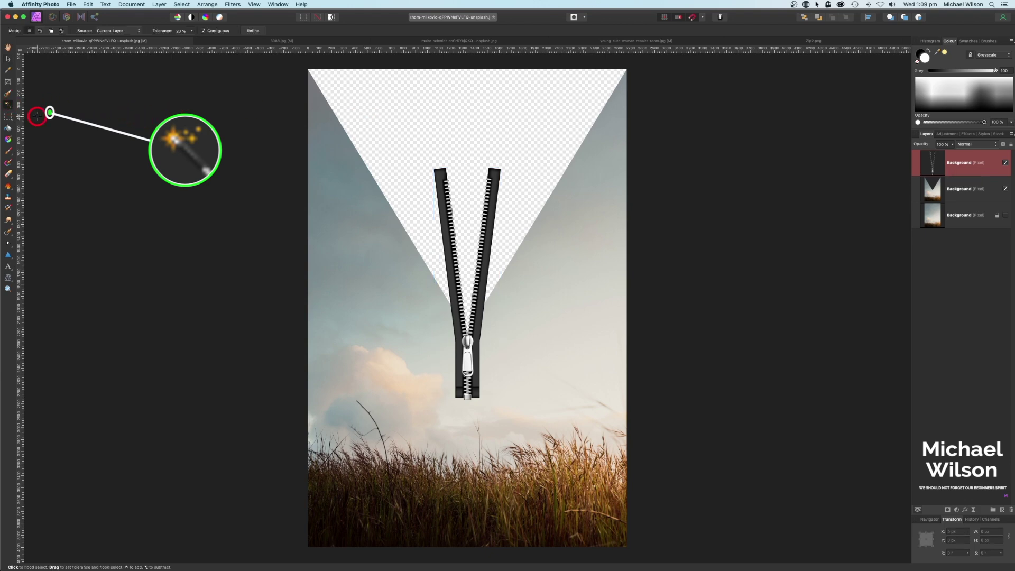
pyautogui.click(193, 33)
pyautogui.moveTo(192, 40); pyautogui.dragTo(187, 41)
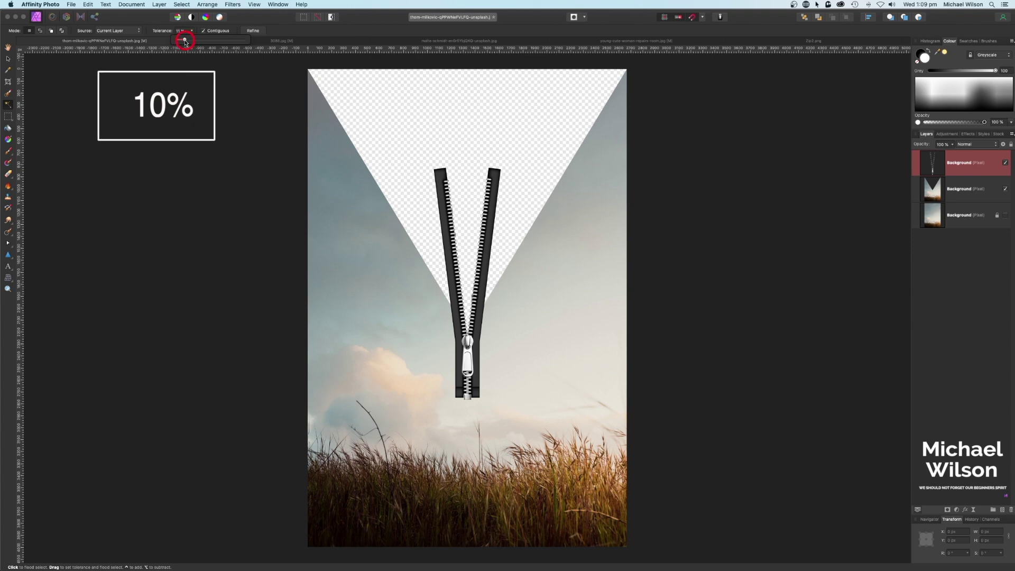
pyautogui.click(438, 173)
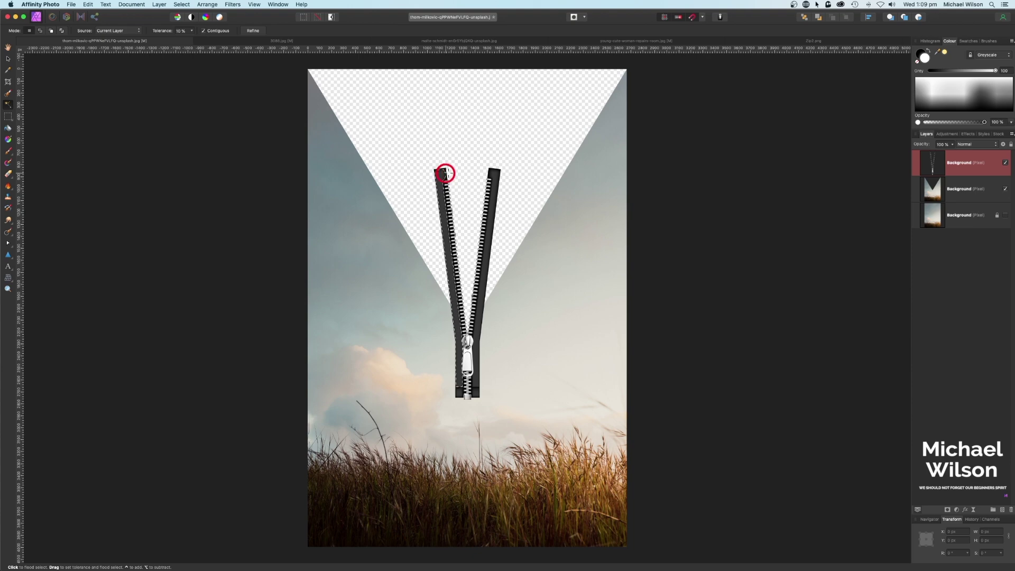
pyautogui.press('Delete')
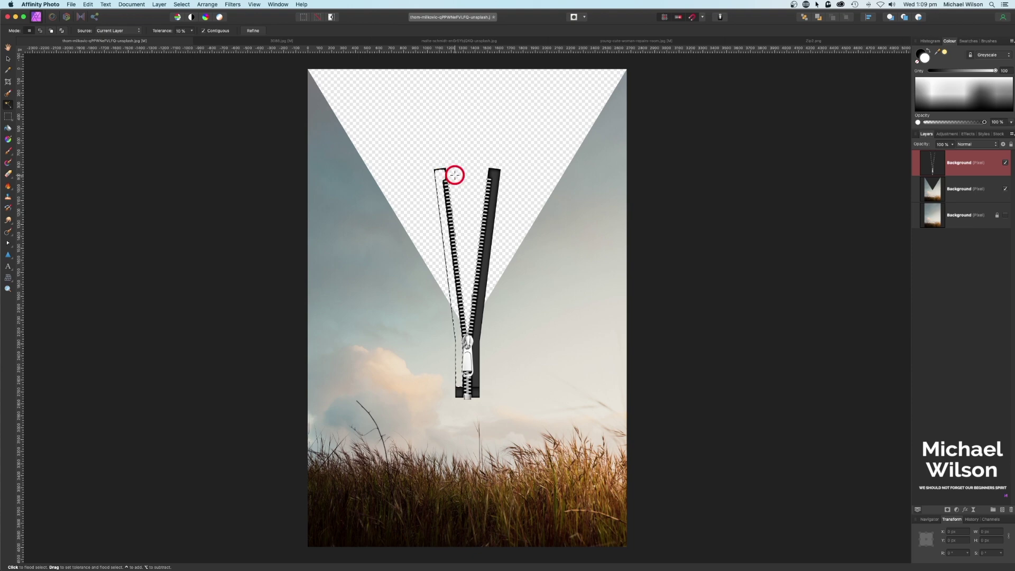
# - Delete the dark fabric strip on the zipper's right side and erase the leftover outlines around both sides with the Erase Brush
pyautogui.click(491, 172)
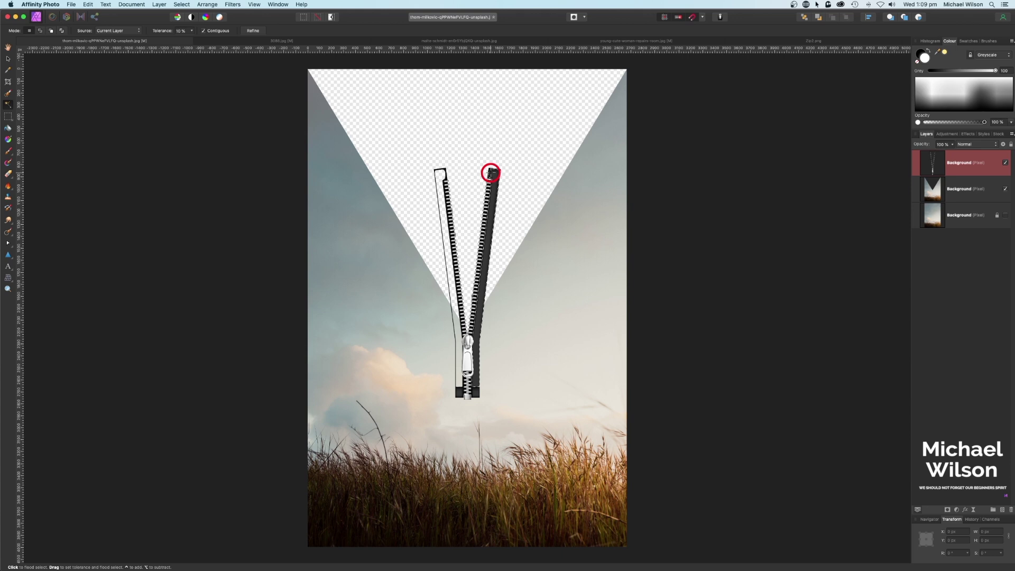
pyautogui.press('Delete')
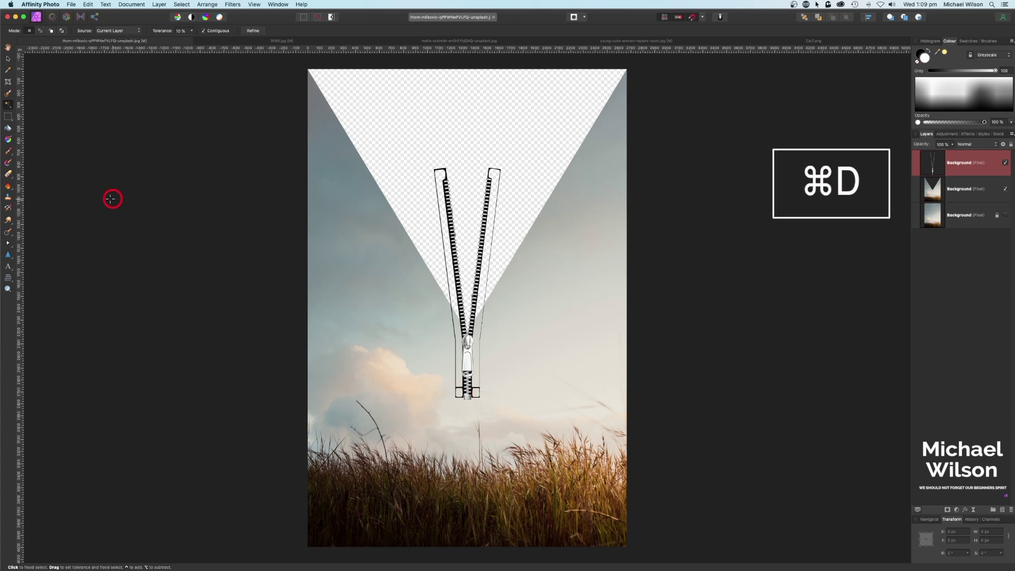
pyautogui.click(9, 175)
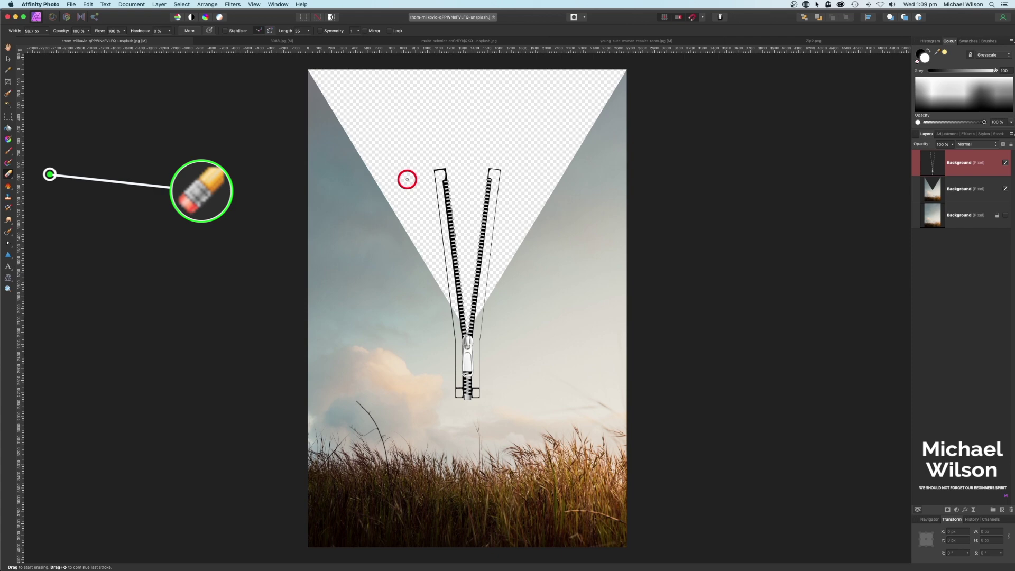
pyautogui.press(']')
pyautogui.press(']')
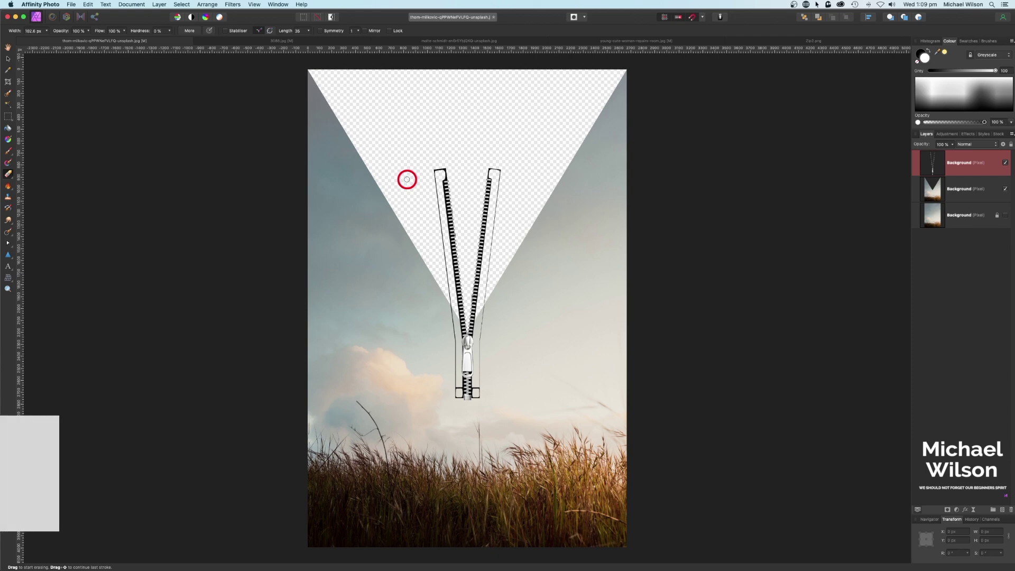
pyautogui.hscroll(1, 407, 179)
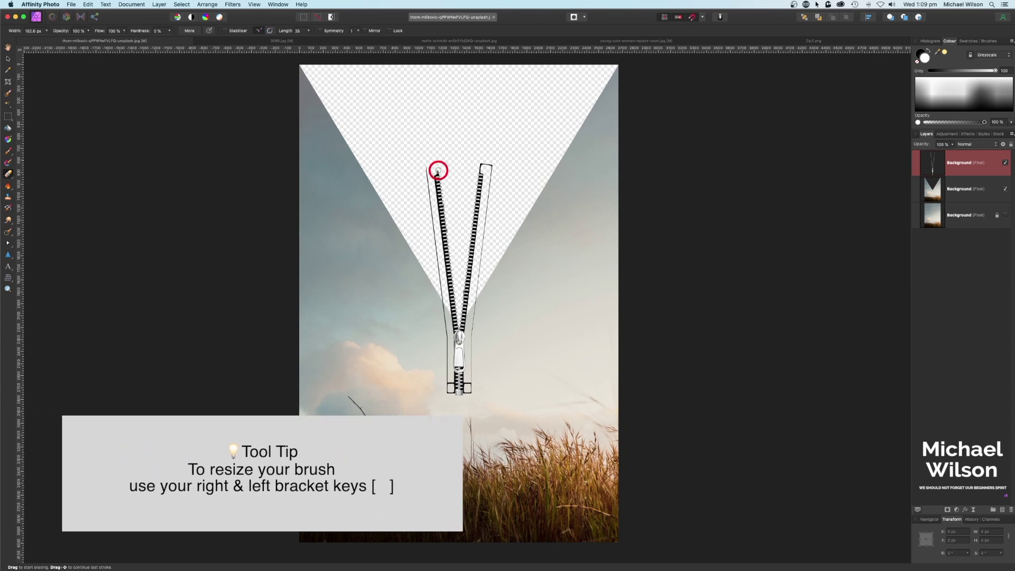
pyautogui.moveTo(435, 172)
pyautogui.mouseDown()
pyautogui.moveTo(424, 165)
pyautogui.moveTo(443, 315)
pyautogui.mouseUp()
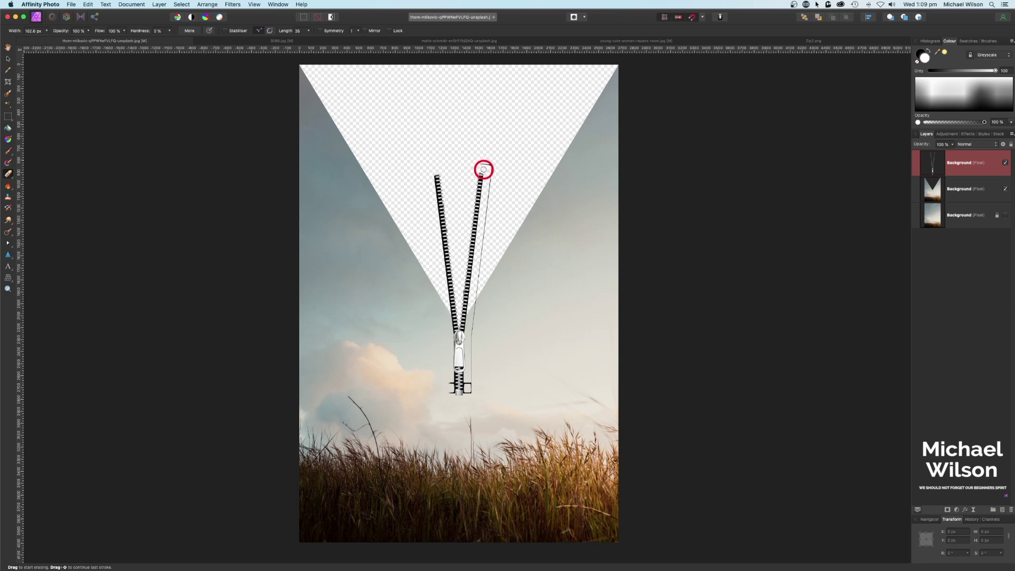
pyautogui.moveTo(482, 165)
pyautogui.mouseDown()
pyautogui.moveTo(491, 168)
pyautogui.moveTo(471, 402)
pyautogui.moveTo(468, 386)
pyautogui.mouseUp()
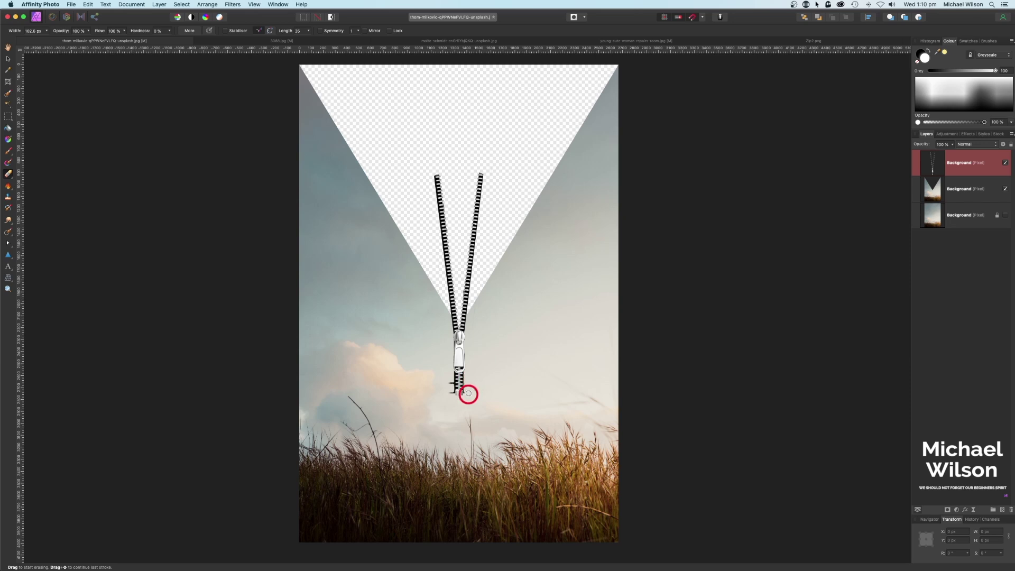
pyautogui.moveTo(467, 394); pyautogui.dragTo(450, 402)
pyautogui.press('super+plus')
pyautogui.moveTo(512, 140); pyautogui.dragTo(511, 170)
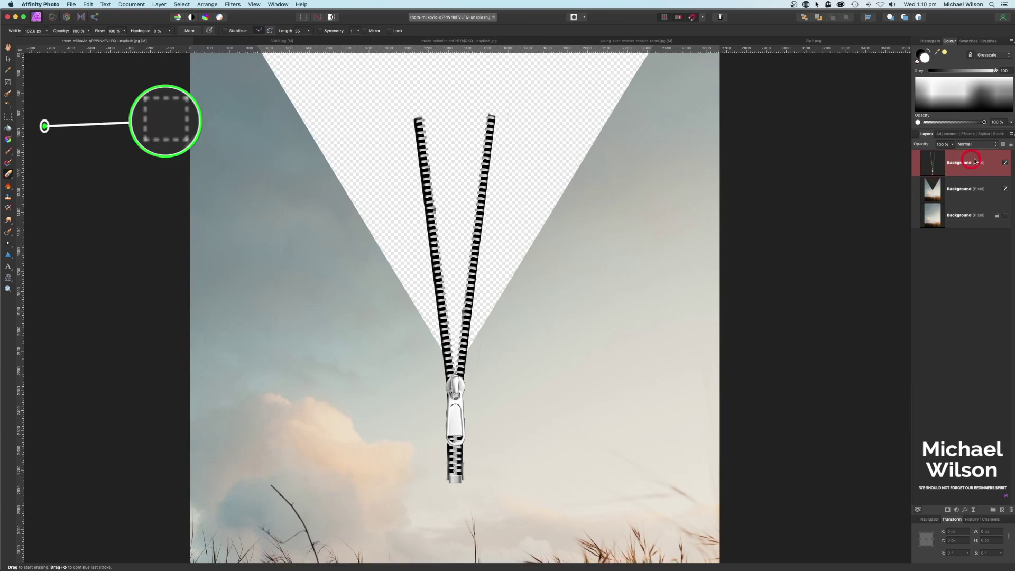
# - Marquee-select the zipper's slider and closed end, duplicate it to a new layer named "Zip Bottom", and deselect
pyautogui.click(9, 117)
pyautogui.moveTo(428, 354); pyautogui.dragTo(480, 489)
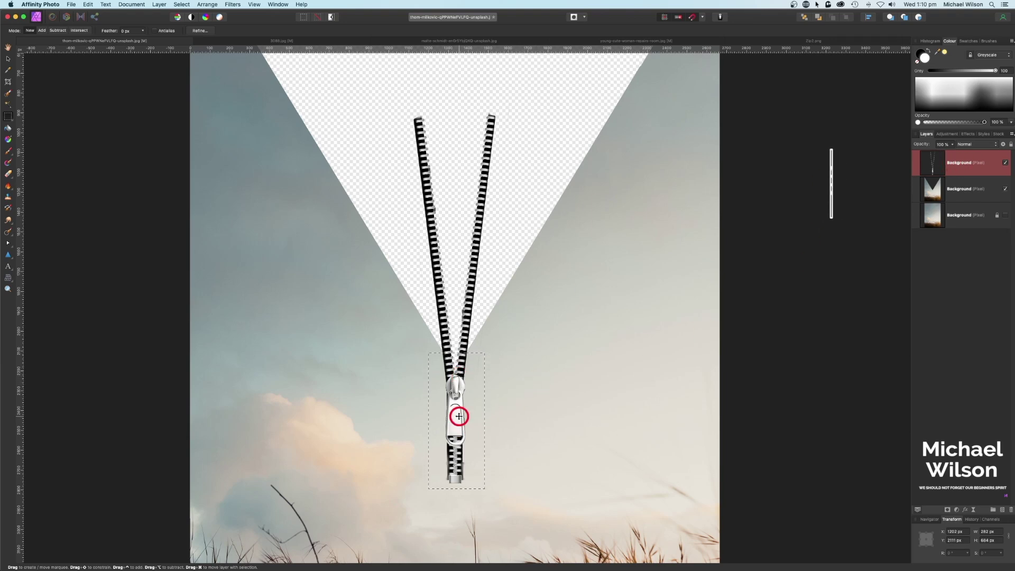
pyautogui.press('super+j')
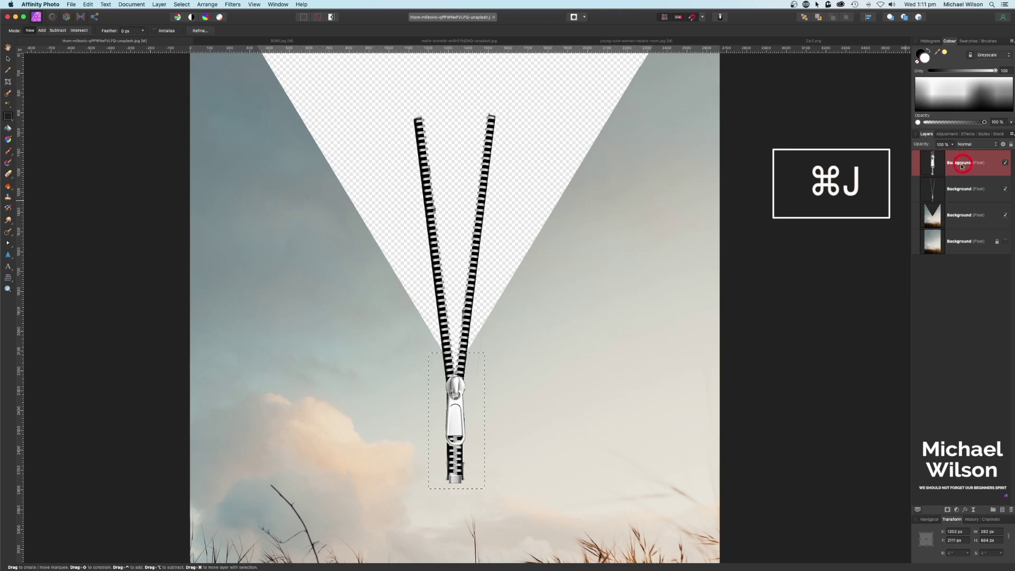
pyautogui.doubleClick(956, 165)
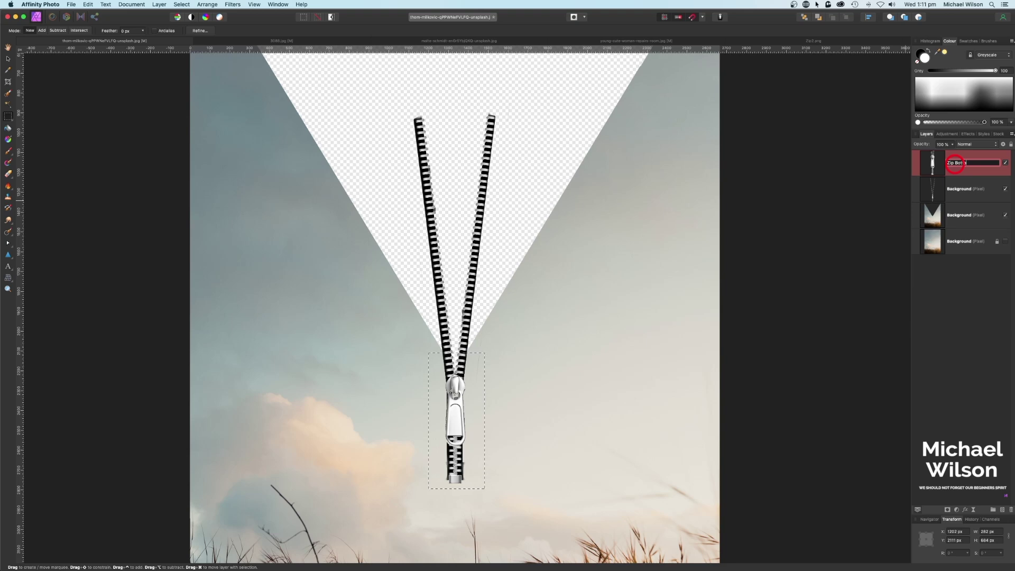
pyautogui.press('Return')
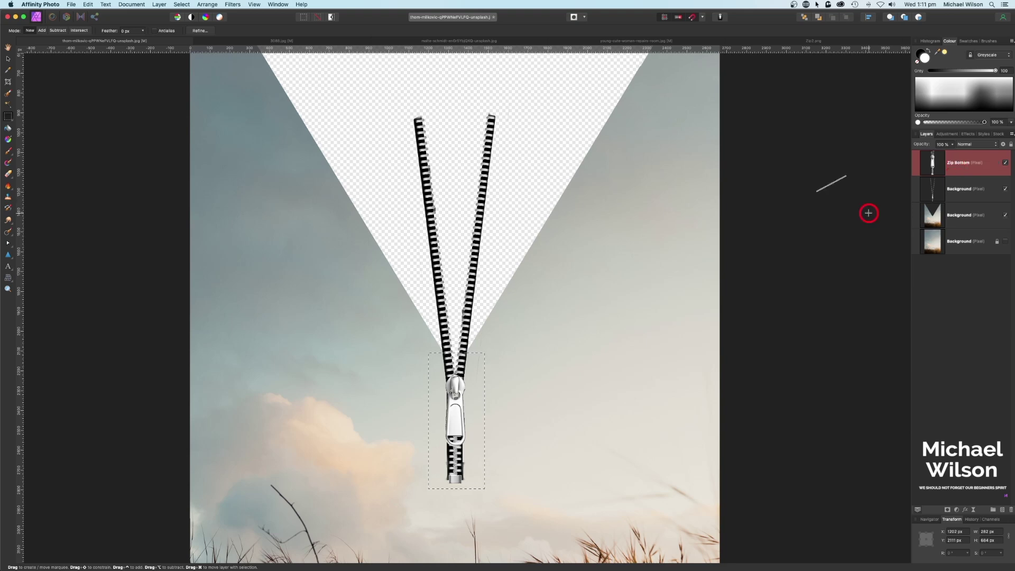
pyautogui.press('super+d')
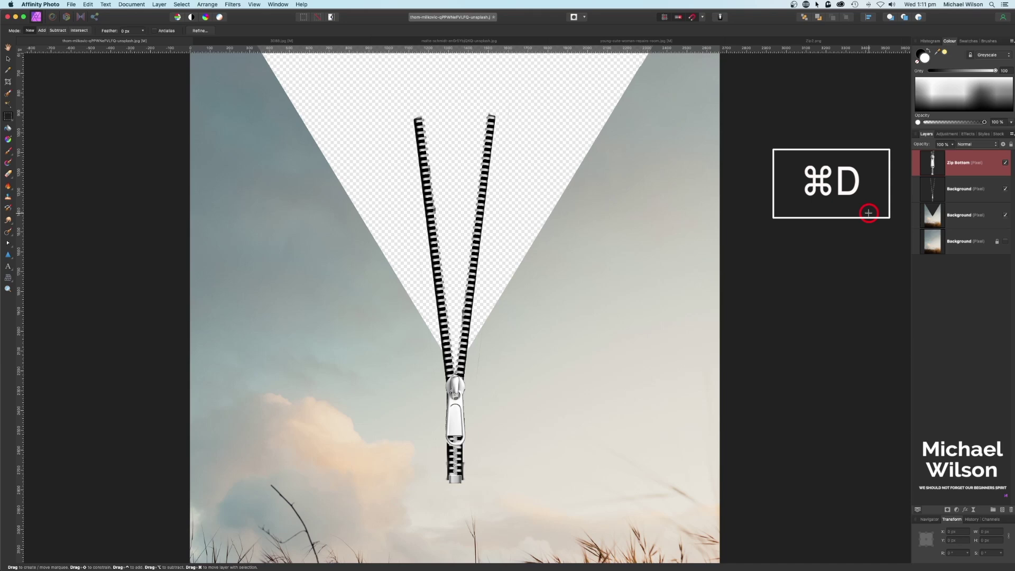
# - Marquee-select the right row of teeth on the full zipper layer and duplicate it to a layer named "Right Zip"
pyautogui.click(962, 192)
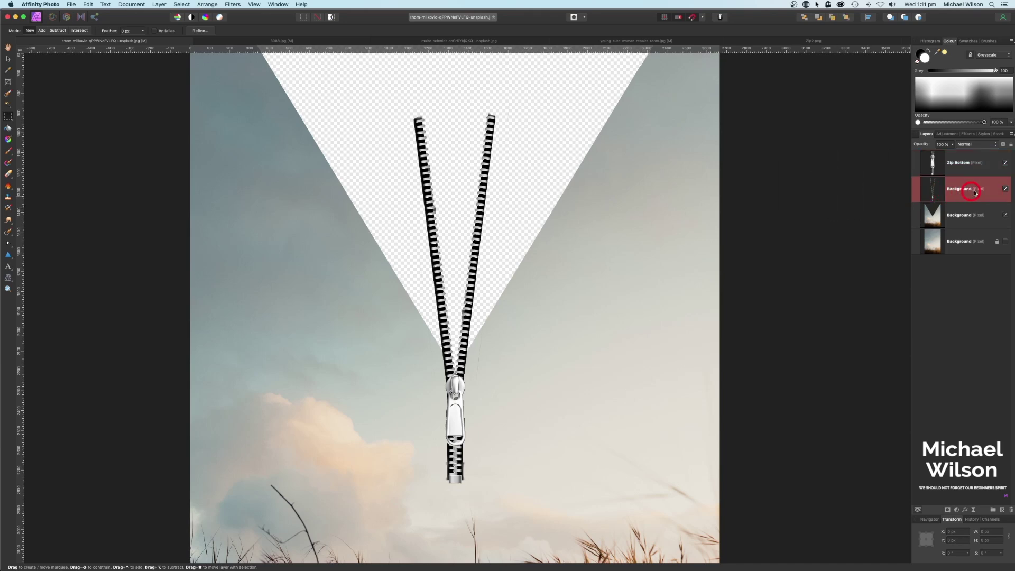
pyautogui.press('m')
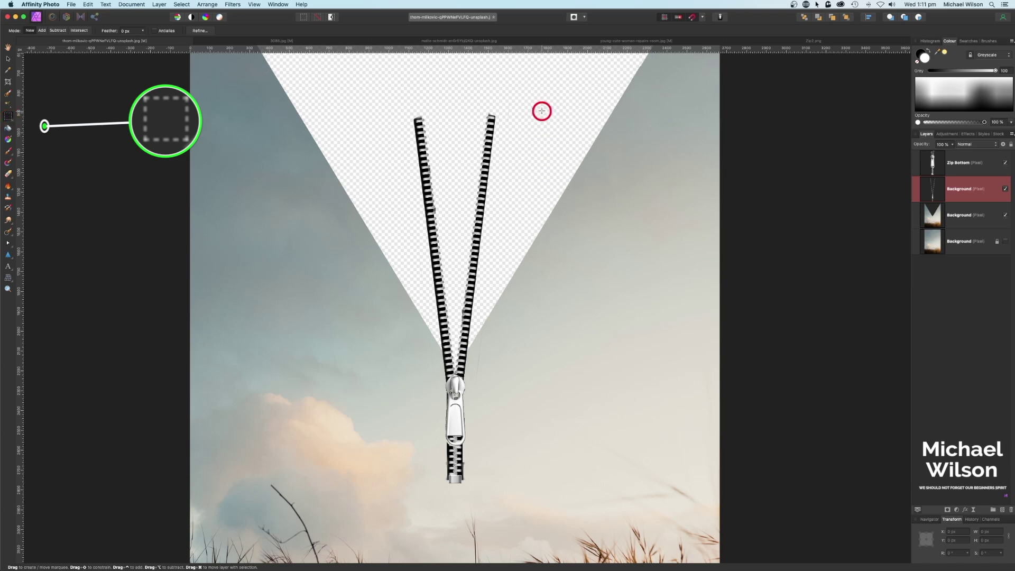
pyautogui.moveTo(453, 102); pyautogui.dragTo(460, 346)
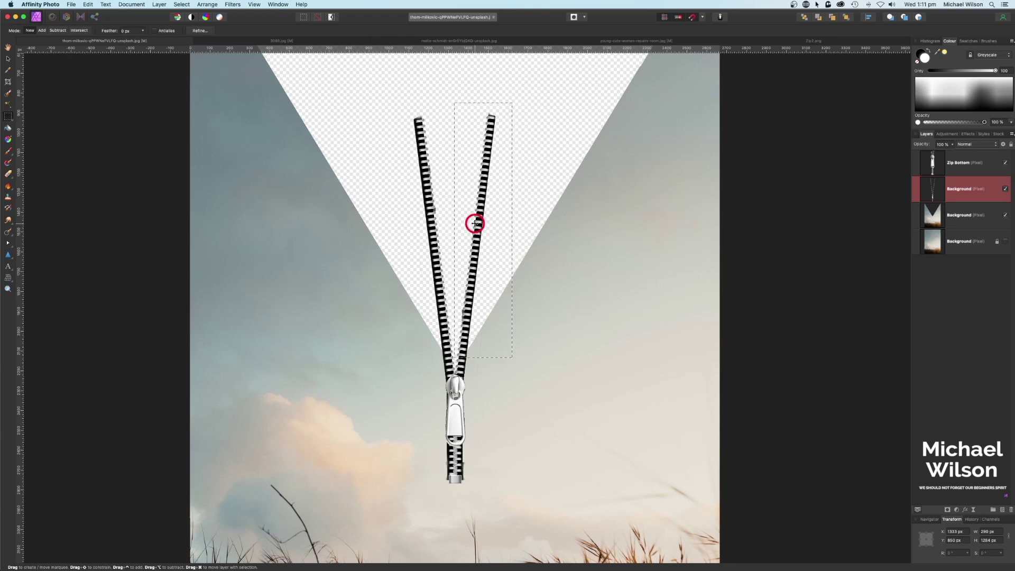
pyautogui.press('super+j')
pyautogui.doubleClick(954, 189)
pyautogui.write('Right Zip')
pyautogui.click(928, 191)
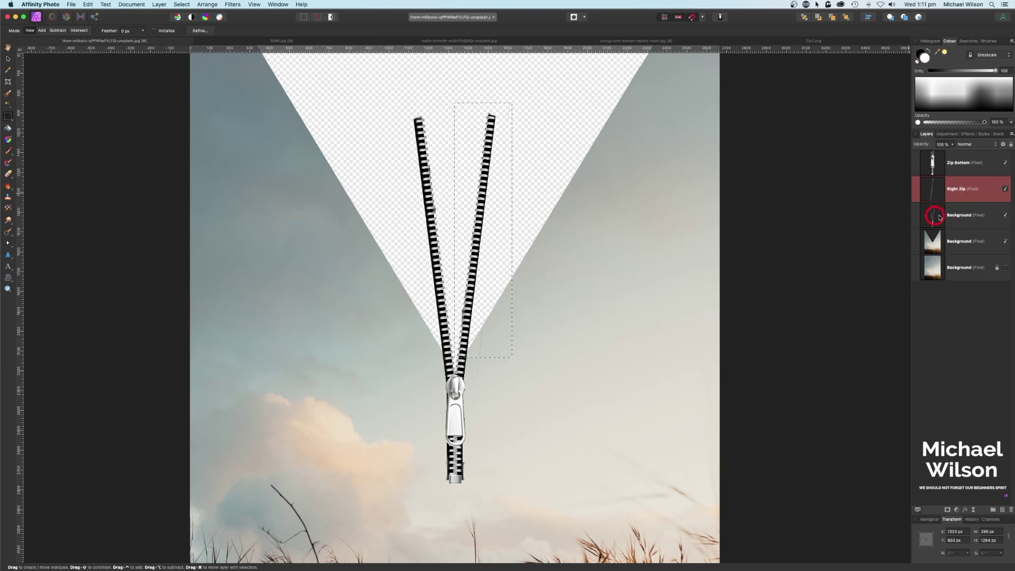
# - Shift the marquee over the full zipper layer's left teeth, duplicate them to a layer named "Lefy Zip", and deselect
pyautogui.click(955, 217)
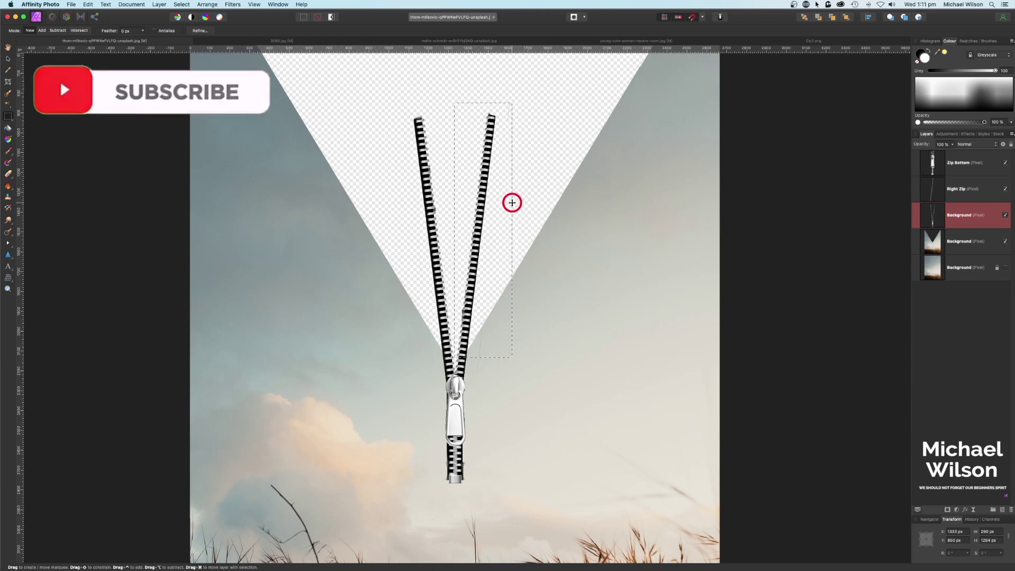
pyautogui.moveTo(509, 203); pyautogui.dragTo(454, 202)
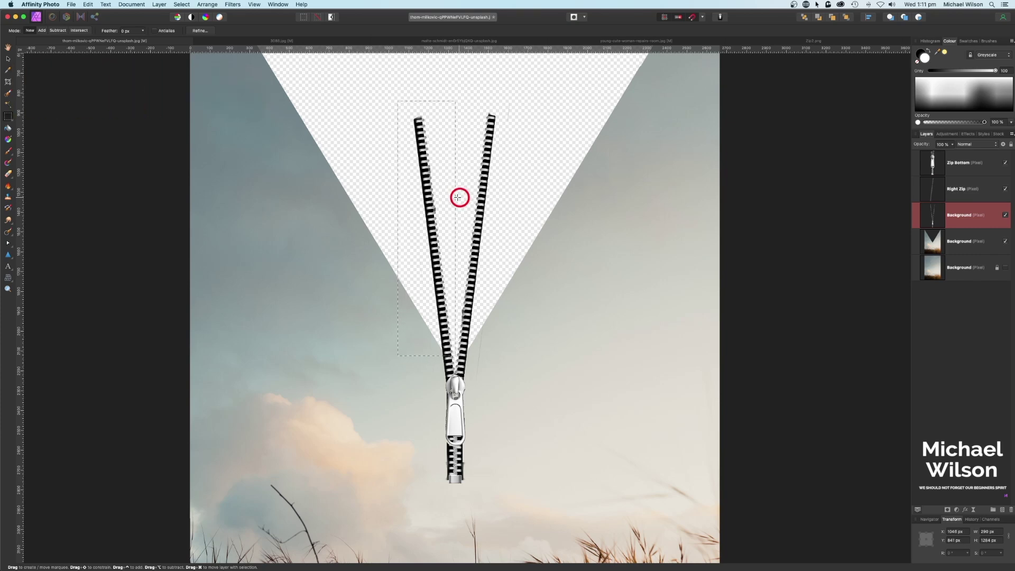
pyautogui.press('super+j')
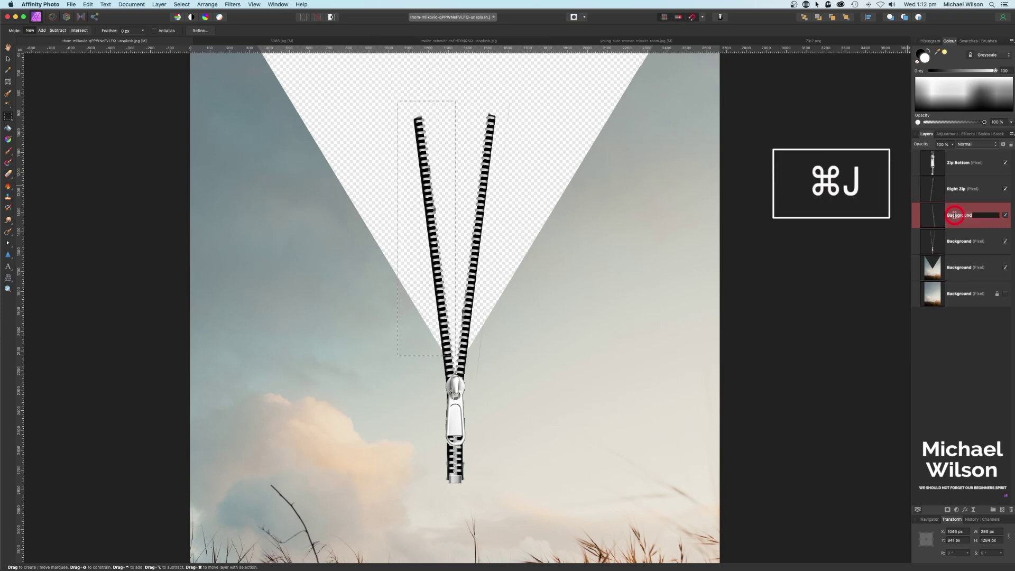
pyautogui.press('BackSpace')
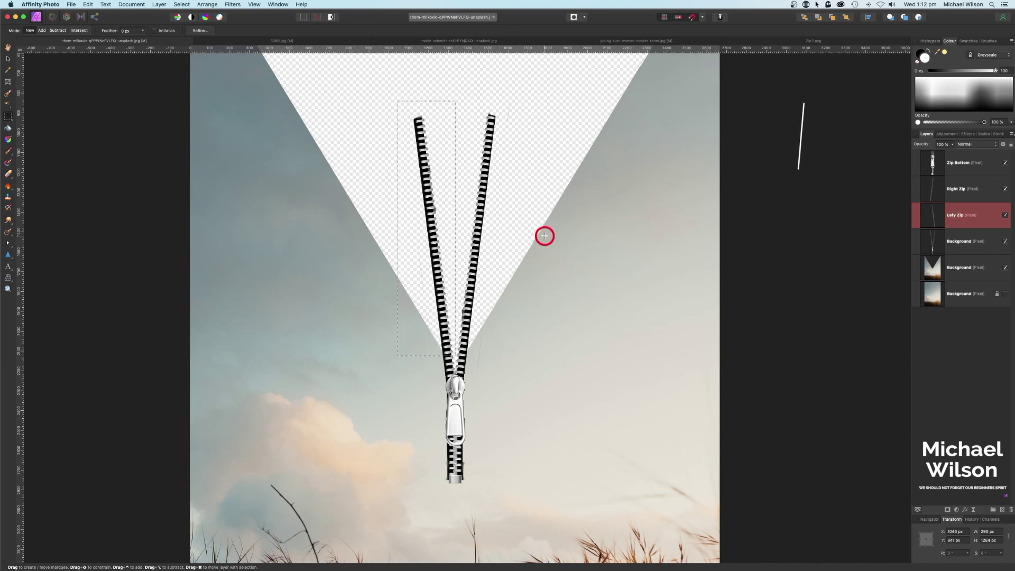
pyautogui.press('super+d')
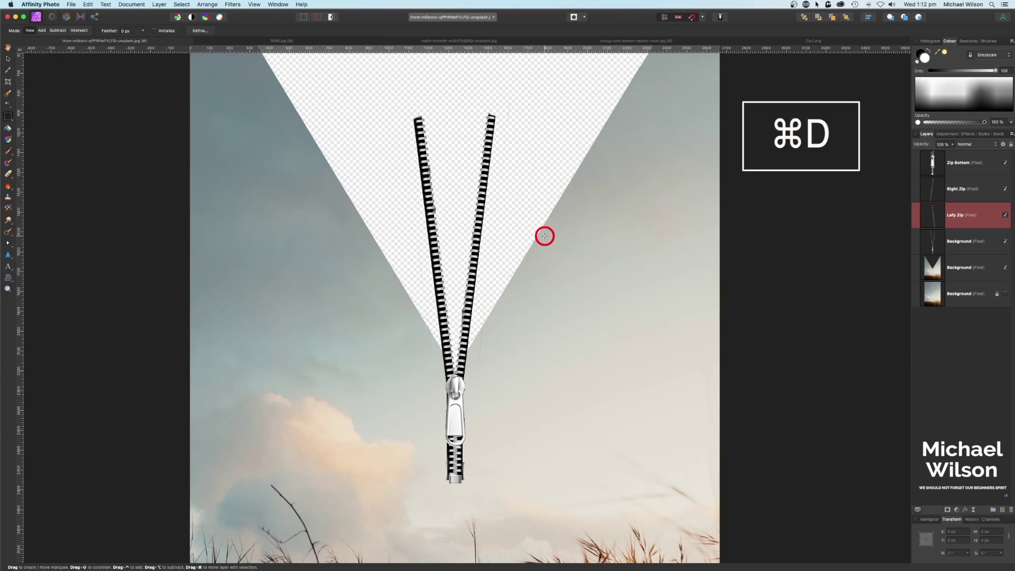
# - Hide the original full zipper layer beneath the separated zipper parts
pyautogui.press('e')
pyautogui.click(967, 234)
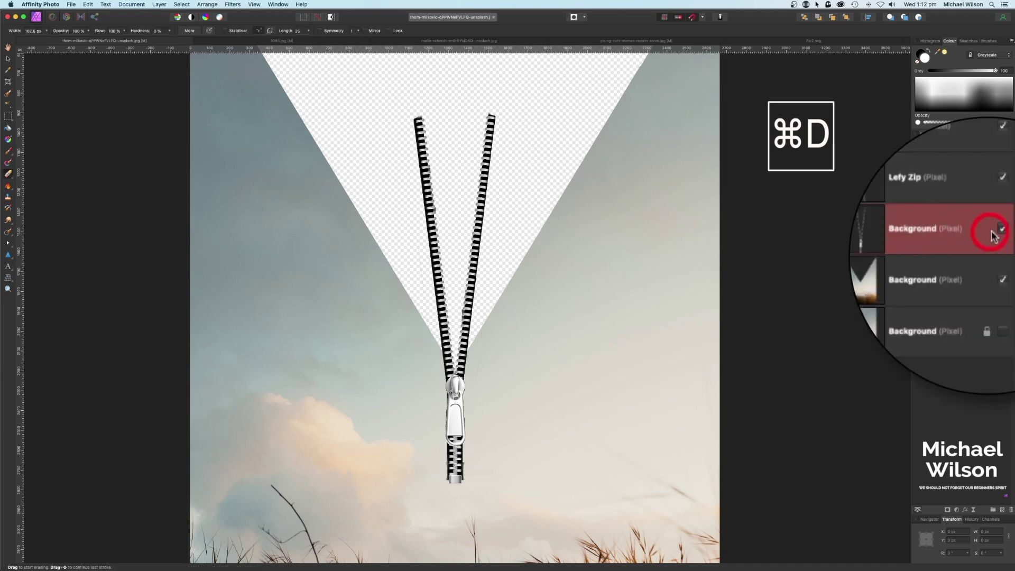
pyautogui.click(1006, 241)
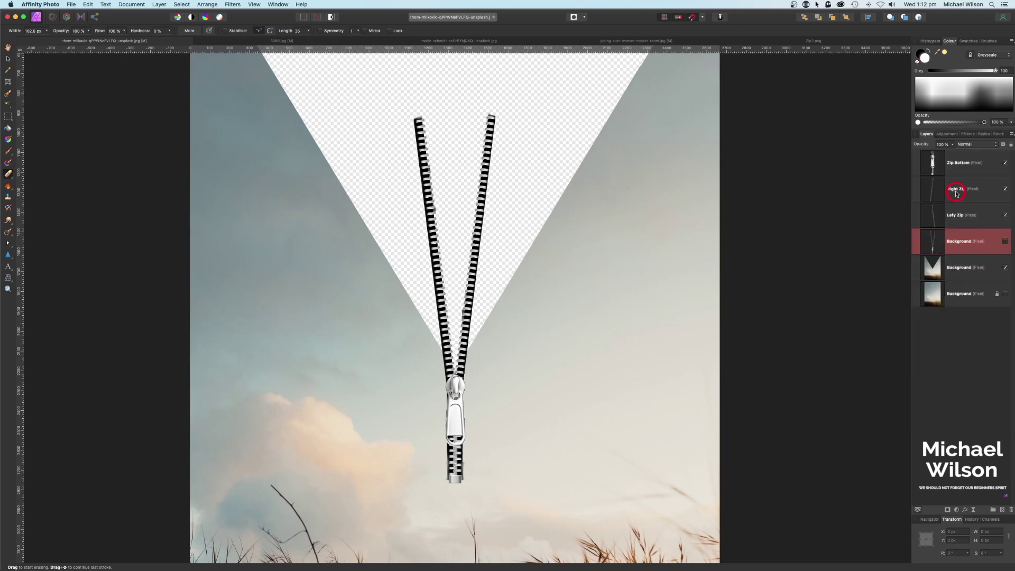
# - Move the Right Zip layer and rotate it to about -25.2° so it follows the triangular cutout's right edge
pyautogui.click(961, 191)
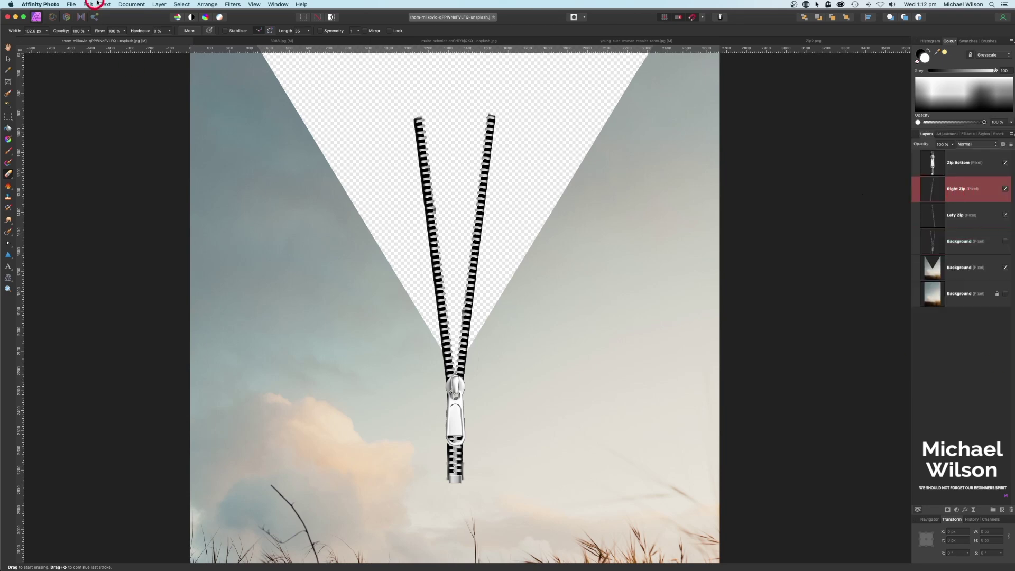
pyautogui.click(9, 61)
pyautogui.moveTo(479, 194); pyautogui.dragTo(504, 193)
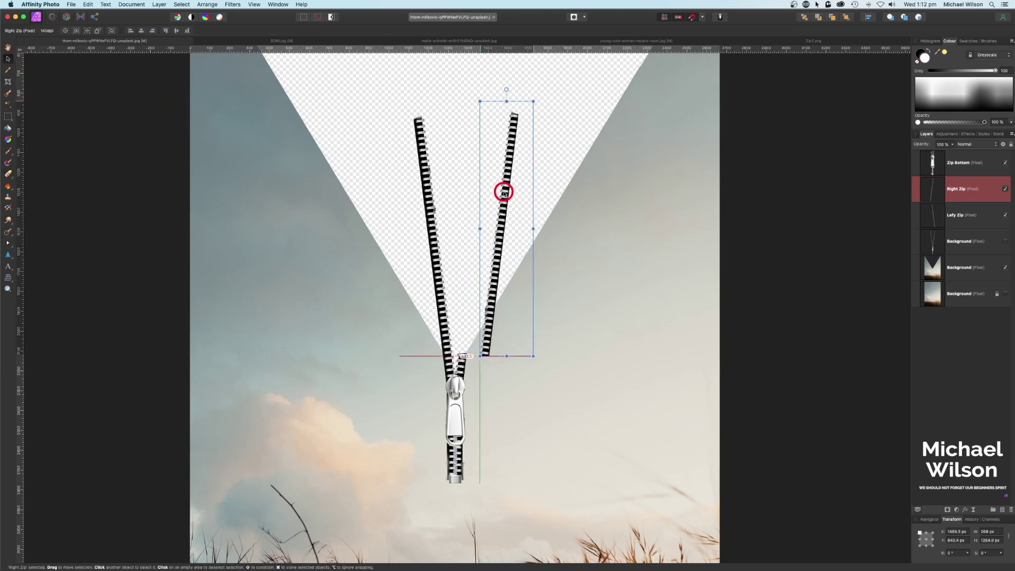
pyautogui.moveTo(507, 90); pyautogui.dragTo(561, 101)
pyautogui.moveTo(517, 210); pyautogui.dragTo(542, 217)
pyautogui.moveTo(585, 108); pyautogui.dragTo(599, 105)
pyautogui.moveTo(524, 229); pyautogui.dragTo(536, 244)
pyautogui.moveTo(605, 120); pyautogui.dragTo(600, 122)
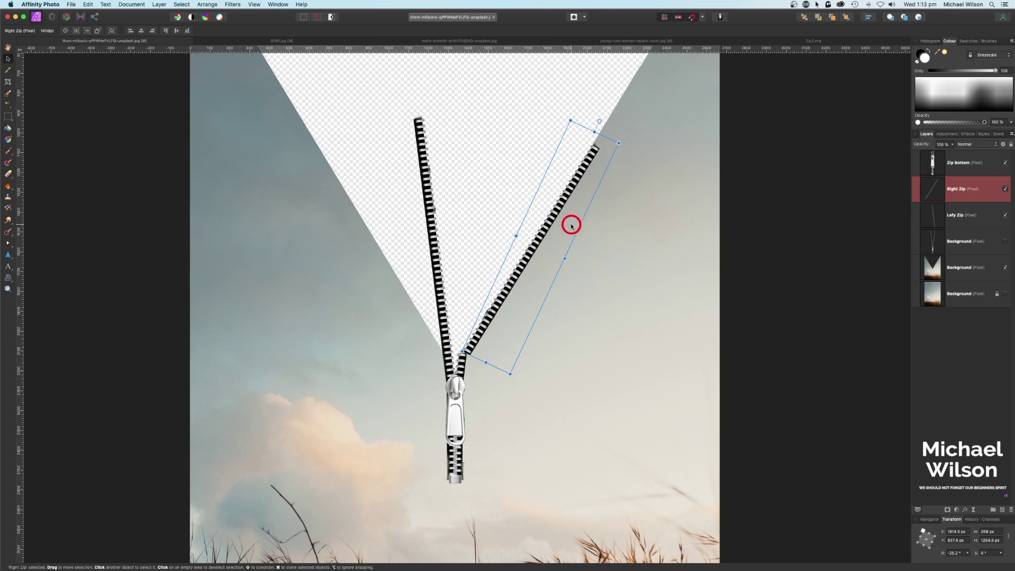
# - Nudge the Right Zip layer left to about X 1891.5 px so its lower end joins the teeth above the slider
pyautogui.press('super+plus')
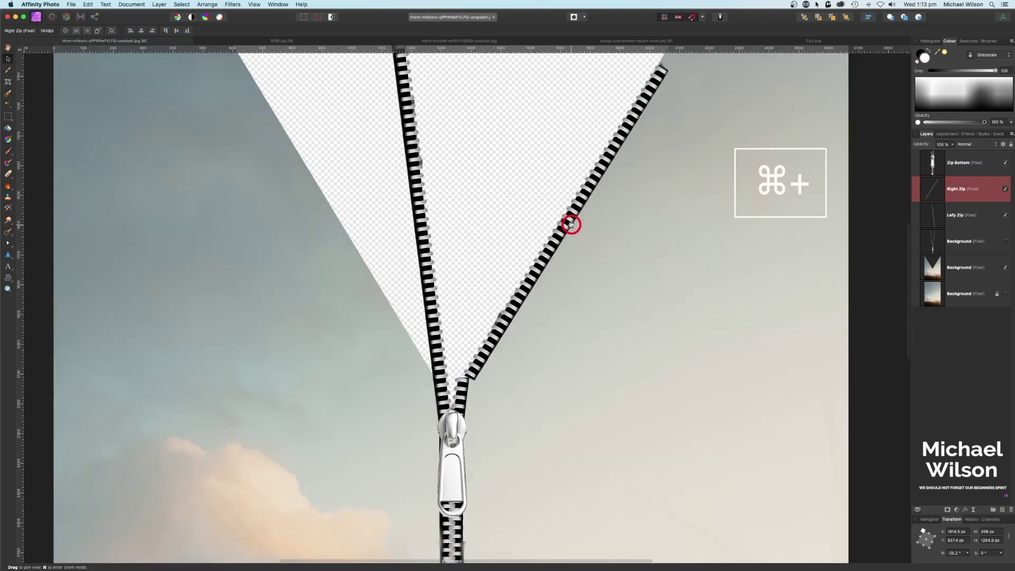
pyautogui.scroll(-2, 505, 306)
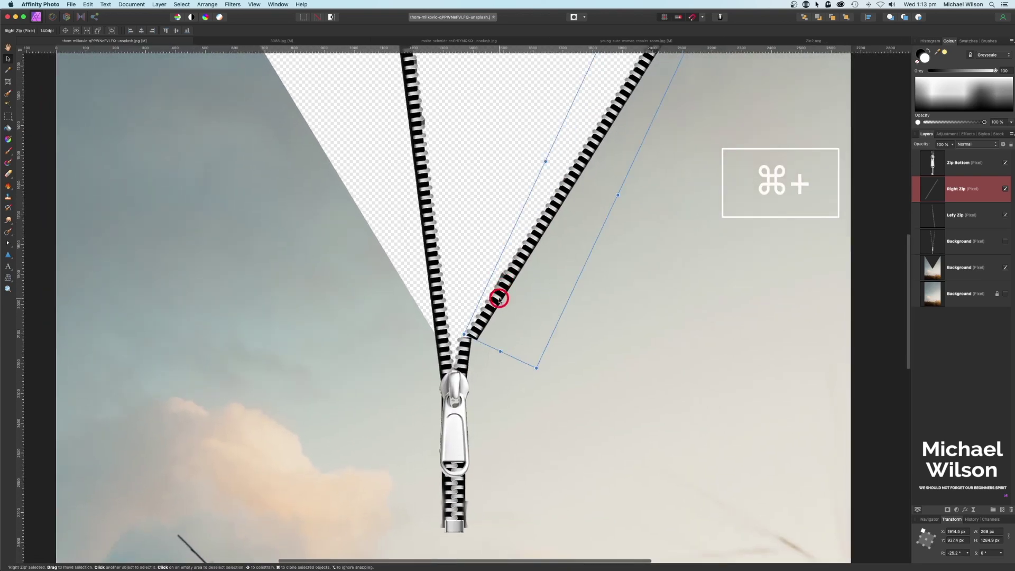
pyautogui.press('Left')
pyautogui.press('Left')
pyautogui.press('Left')
pyautogui.press('Left')
pyautogui.press('Left')
pyautogui.press('Left')
pyautogui.press('Left')
pyautogui.press('Left')
pyautogui.press('Left')
pyautogui.press('Left')
pyautogui.press('Left')
pyautogui.press('Left')
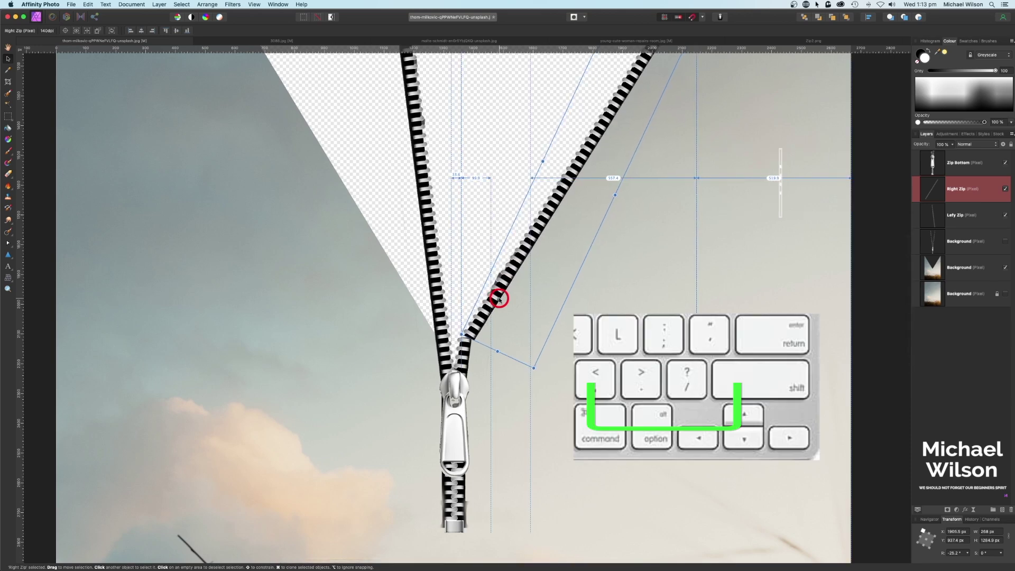
pyautogui.press('Left')
pyautogui.press('Left')
pyautogui.press('Left')
pyautogui.press('Left')
pyautogui.press('Left')
pyautogui.press('Left')
pyautogui.press('Left')
pyautogui.press('Left')
pyautogui.press('Left')
pyautogui.press('Left')
pyautogui.press('Left')
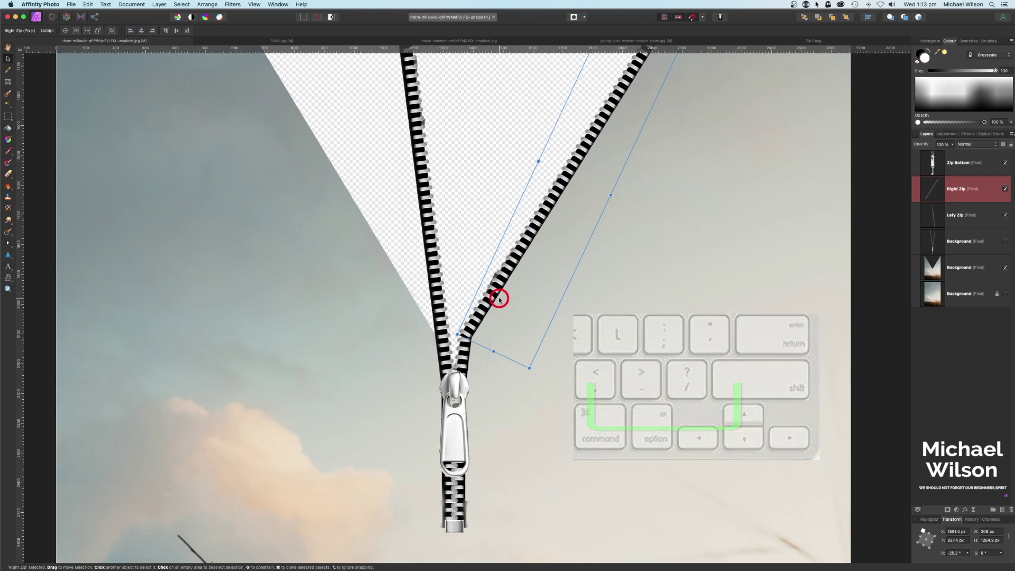
pyautogui.scroll(5, 560, 274)
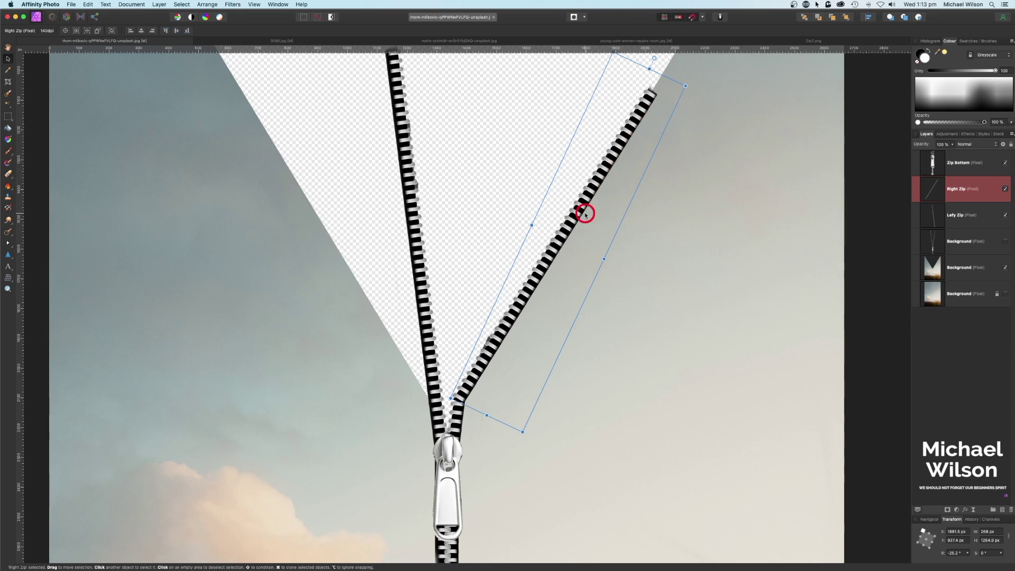
# - Duplicate the Right Zip layer and place the copy end to end, extending the teeth to the photo's upper-right corner
pyautogui.press('super+0')
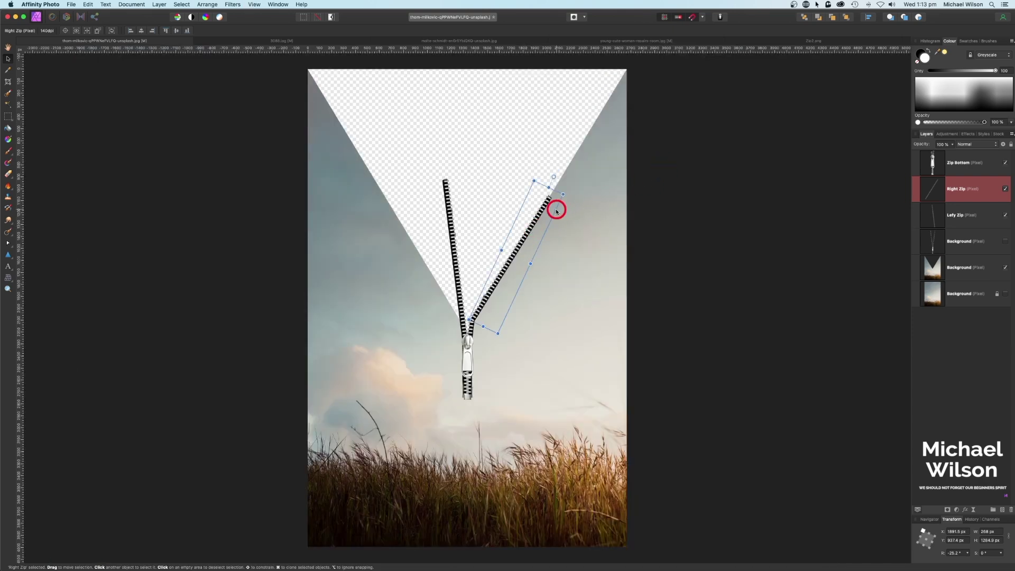
pyautogui.press('super+j')
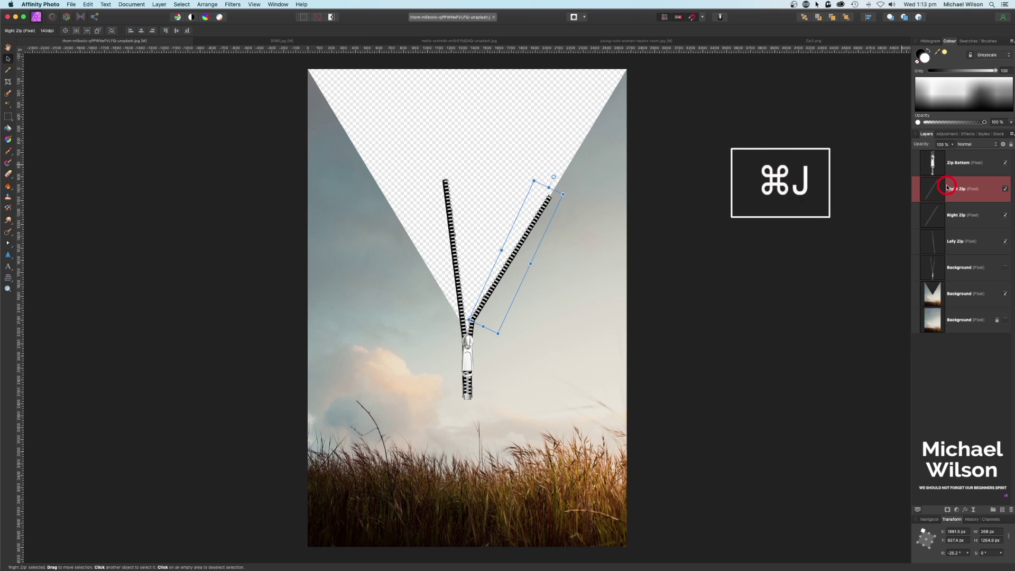
pyautogui.moveTo(538, 214); pyautogui.dragTo(589, 142)
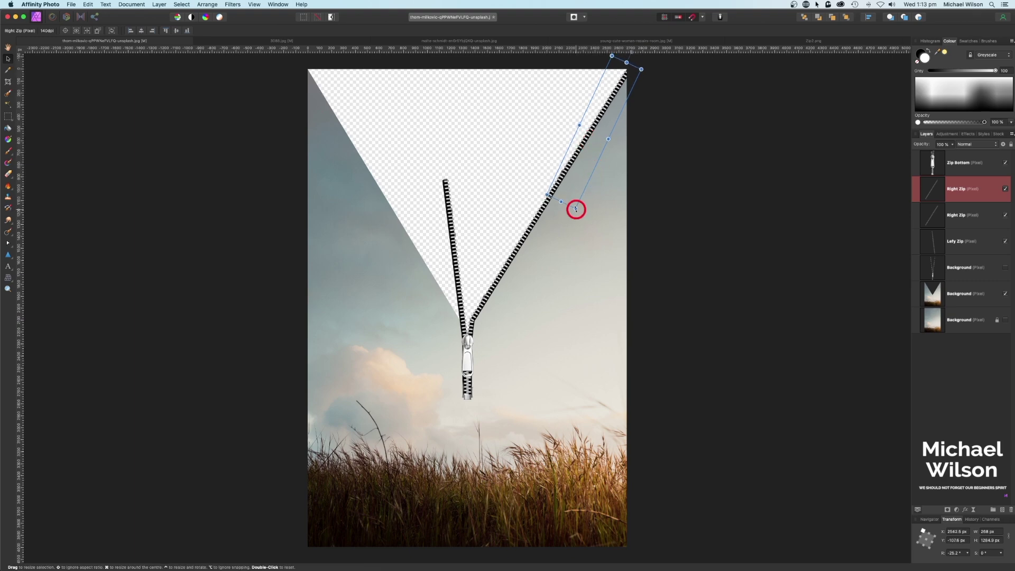
# - Nudge the Right Zip copy down and slightly right to about X 2543.5 px, Y -102.6 px so the two right segments join cleanly
pyautogui.scroll(3, 576, 209)
pyautogui.scroll(1, 719, 109)
pyautogui.moveTo(687, 184); pyautogui.dragTo(547, 379)
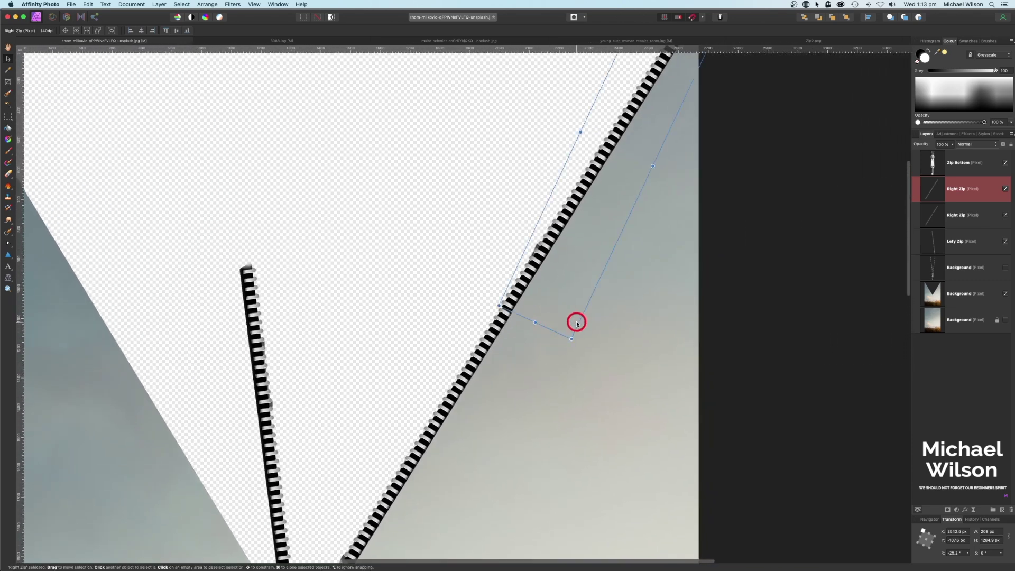
pyautogui.press('Down')
pyautogui.press('Down')
pyautogui.press('Down')
pyautogui.press('Down')
pyautogui.press('Down')
pyautogui.press('Right')
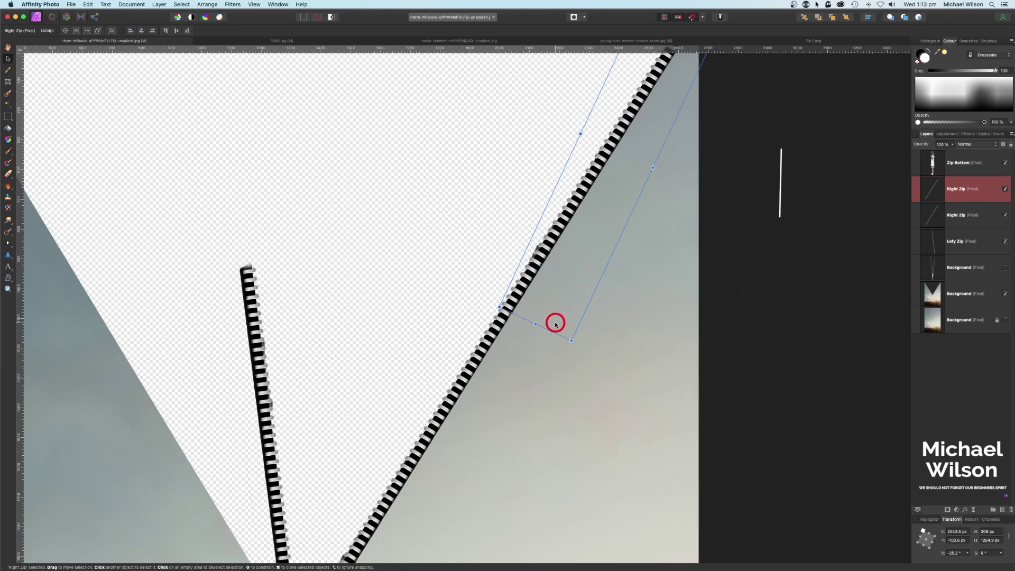
pyautogui.press('super+0')
pyautogui.click(555, 324)
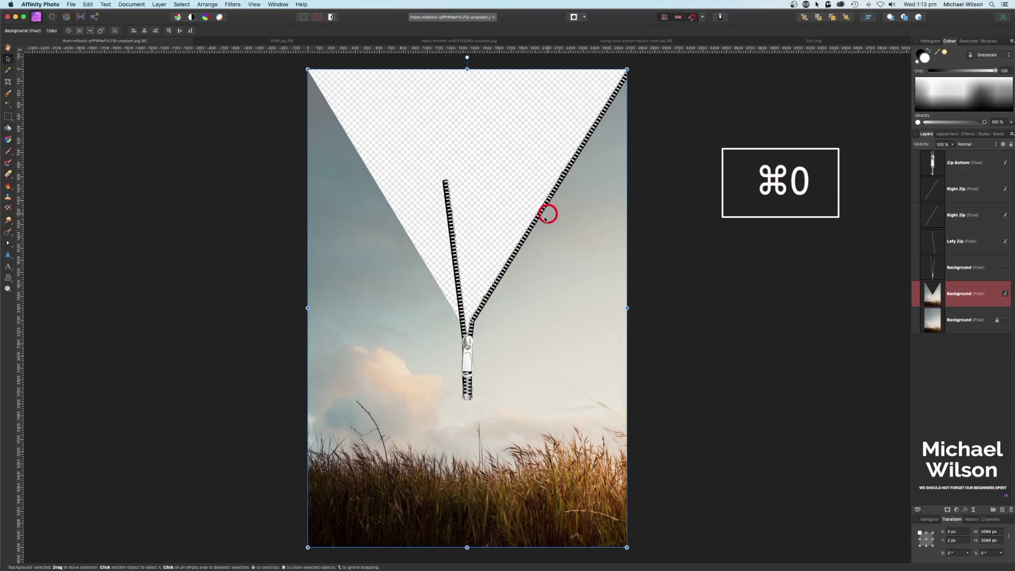
# - Rotate the Lefy Zip layer to about 24.9° and move it onto the triangular cutout's left edge
pyautogui.click(972, 243)
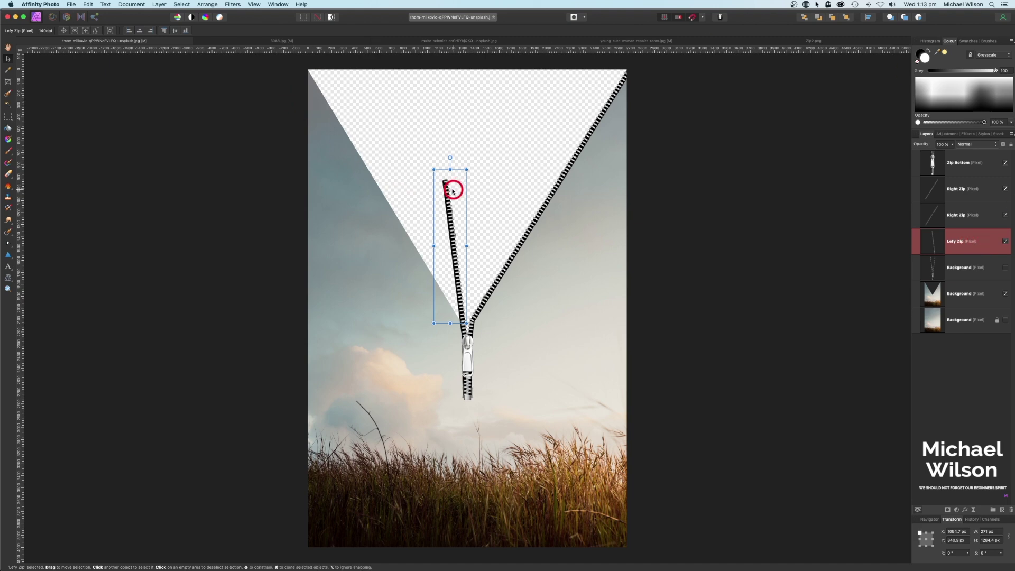
pyautogui.moveTo(450, 158); pyautogui.dragTo(397, 206)
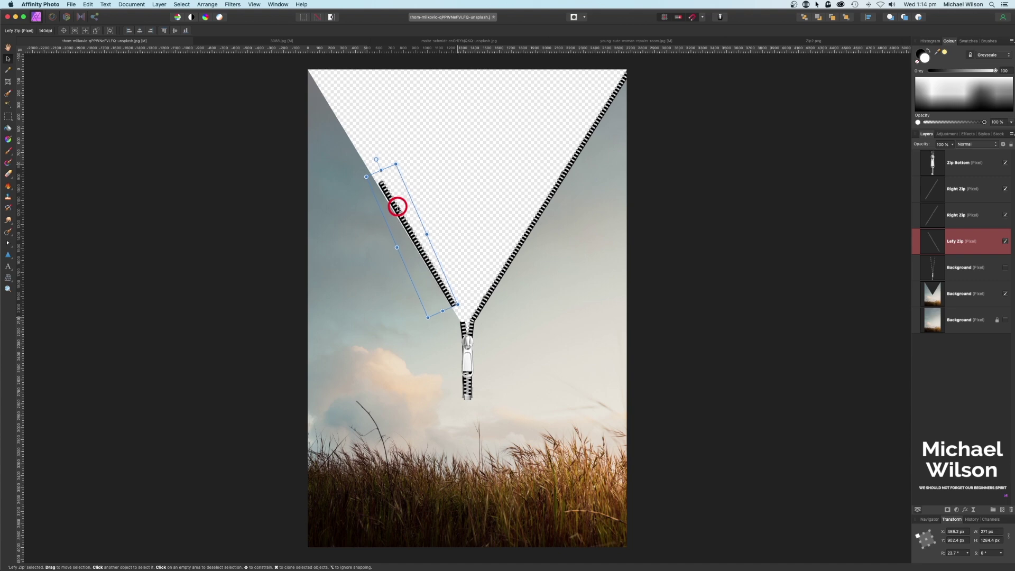
pyautogui.moveTo(375, 160); pyautogui.dragTo(371, 159)
pyautogui.moveTo(426, 259); pyautogui.dragTo(437, 277)
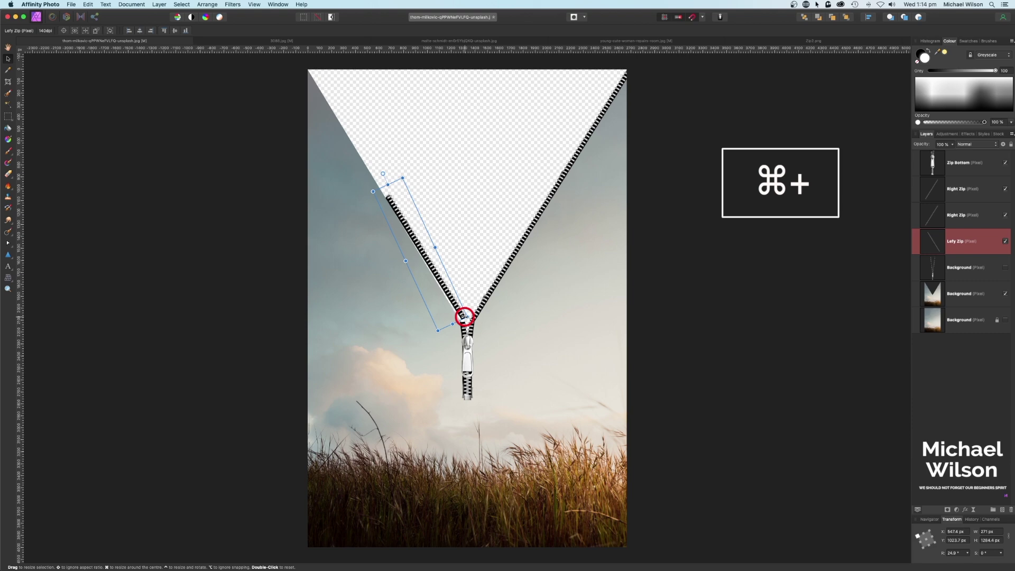
# - Reposition the Lefy Zip layer to about X 537 px, Y 1059.7 px so its lower end joins the teeth above the slider
pyautogui.press('super+plus')
pyautogui.press('super+plus')
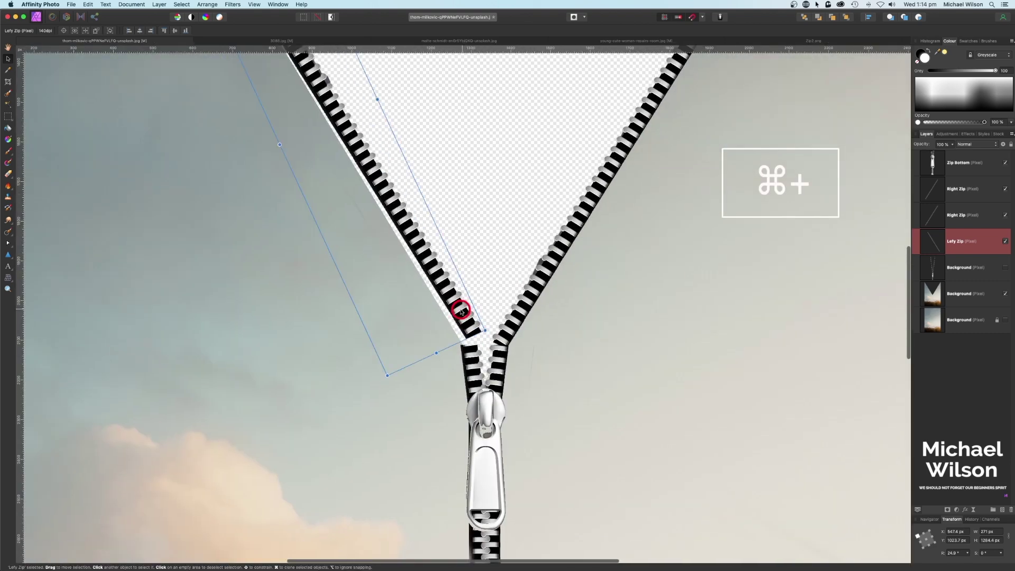
pyautogui.scroll(2, 314, 301)
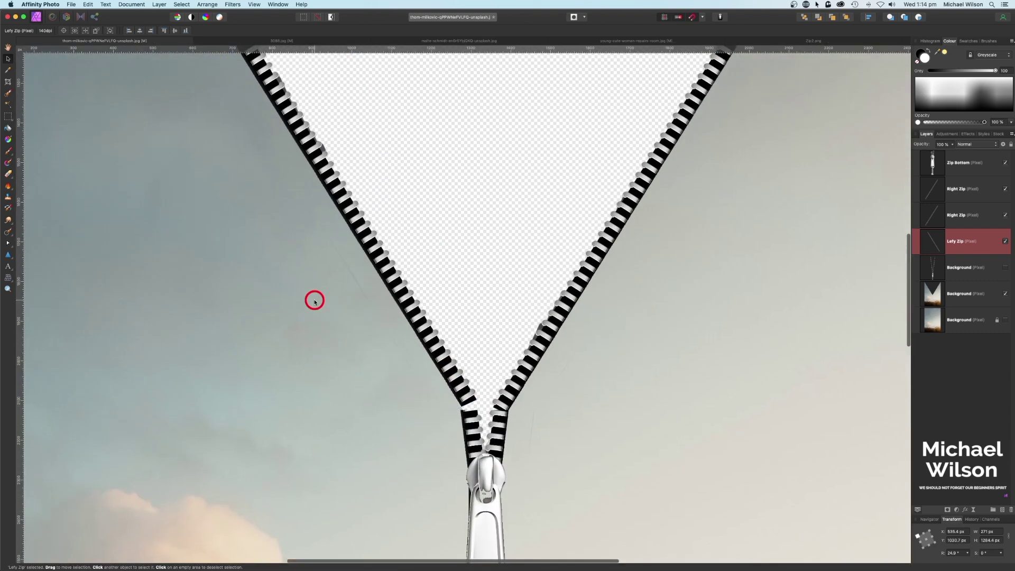
pyautogui.scroll(2, 315, 300)
pyautogui.scroll(-3, 315, 301)
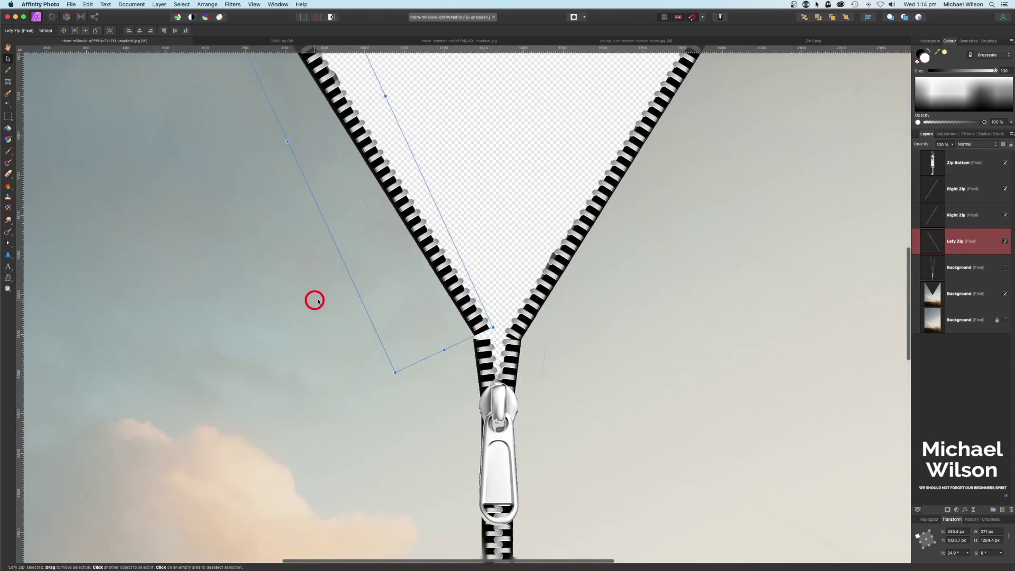
pyautogui.moveTo(447, 279); pyautogui.dragTo(463, 325)
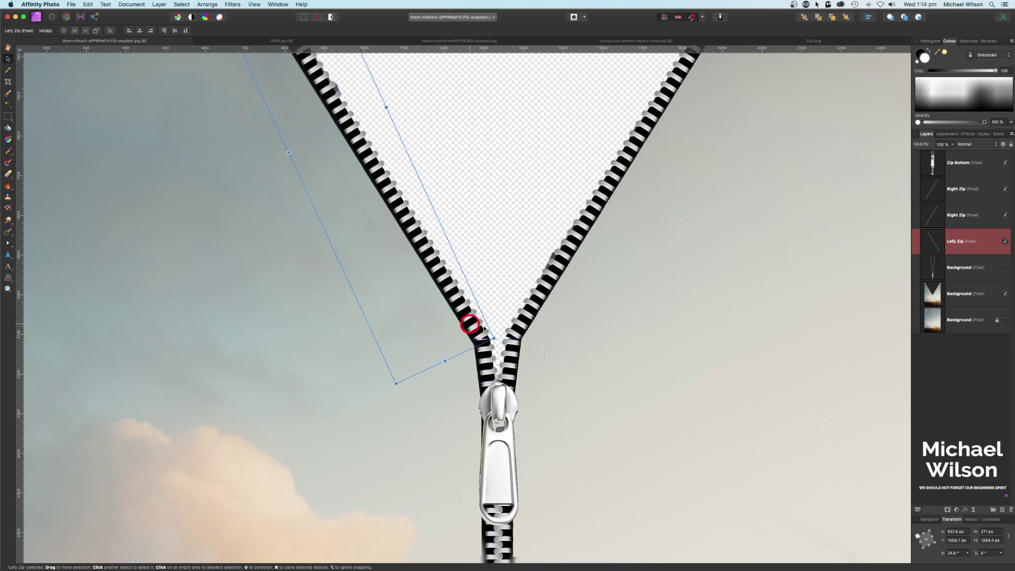
pyautogui.click(652, 360)
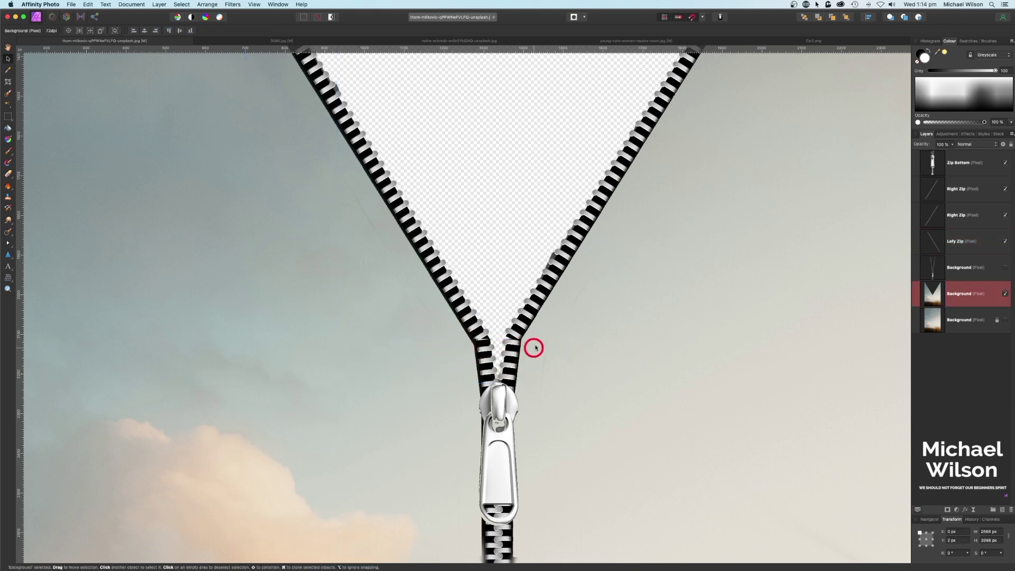
pyautogui.press('super+0')
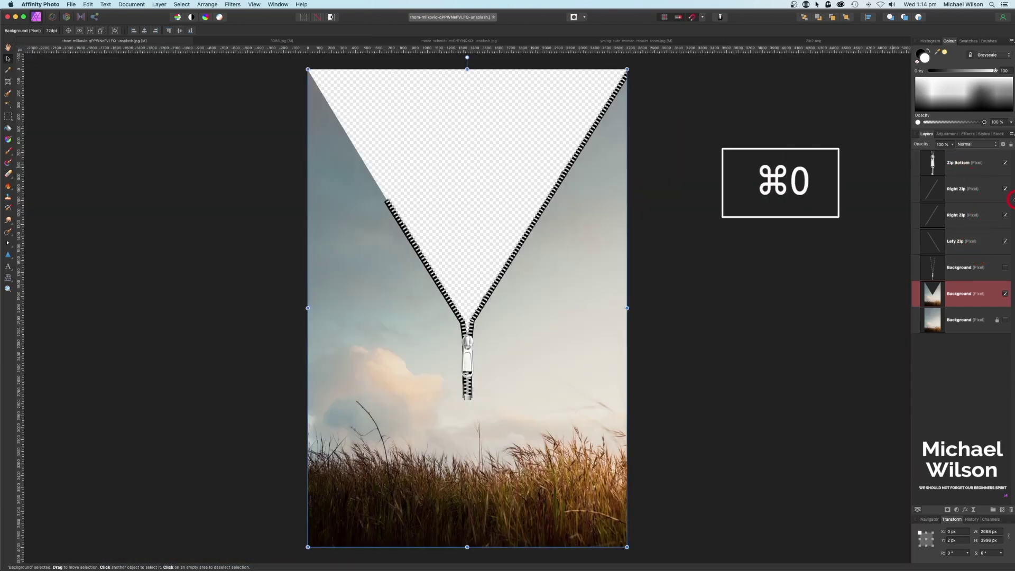
# - Duplicate the Lefy Zip layer and place the copy end to end, continuing the teeth towards the photo's upper-left corner
pyautogui.click(958, 242)
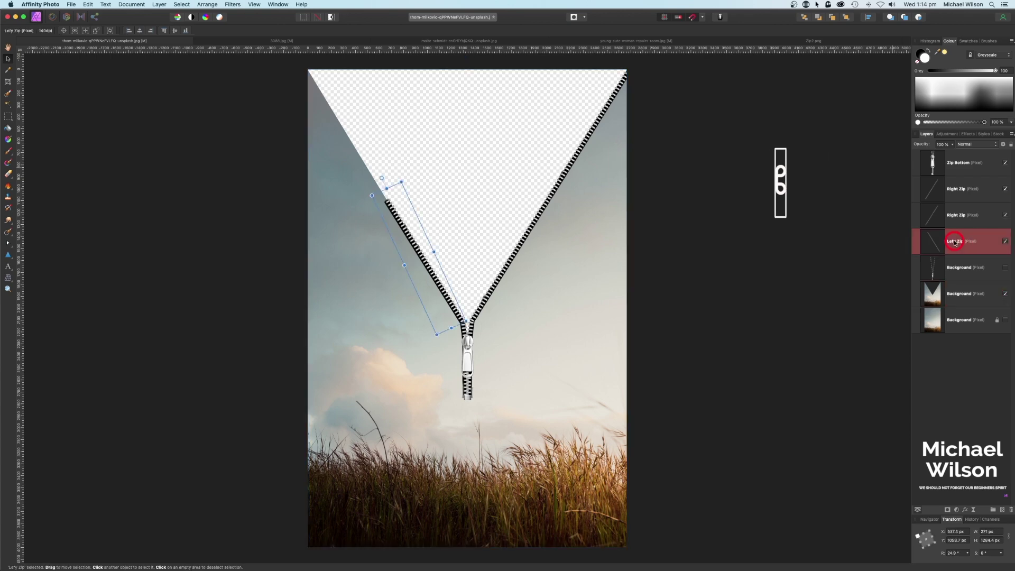
pyautogui.press('super+j')
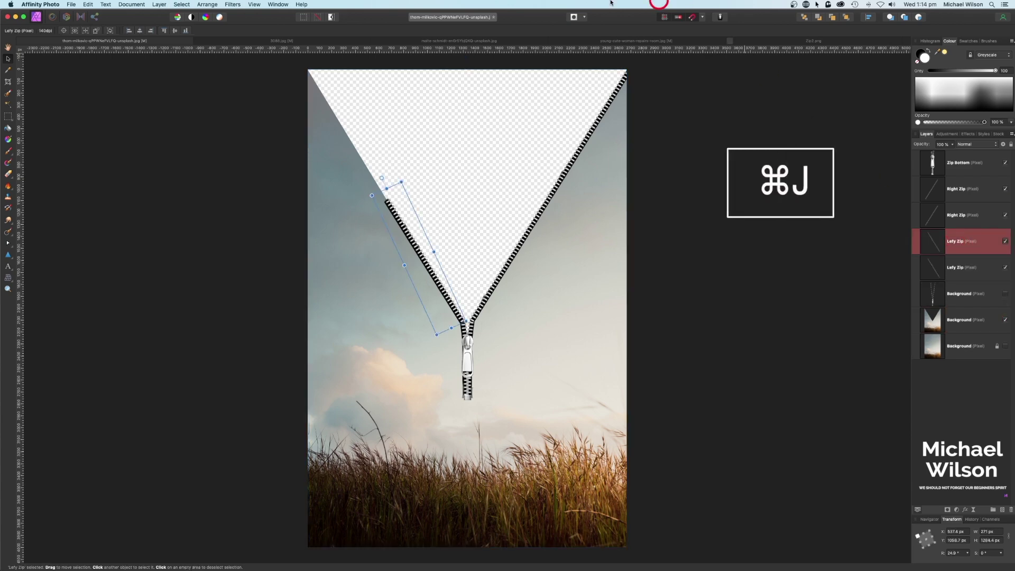
pyautogui.moveTo(407, 217); pyautogui.dragTo(347, 131)
pyautogui.scroll(5, 426, 161)
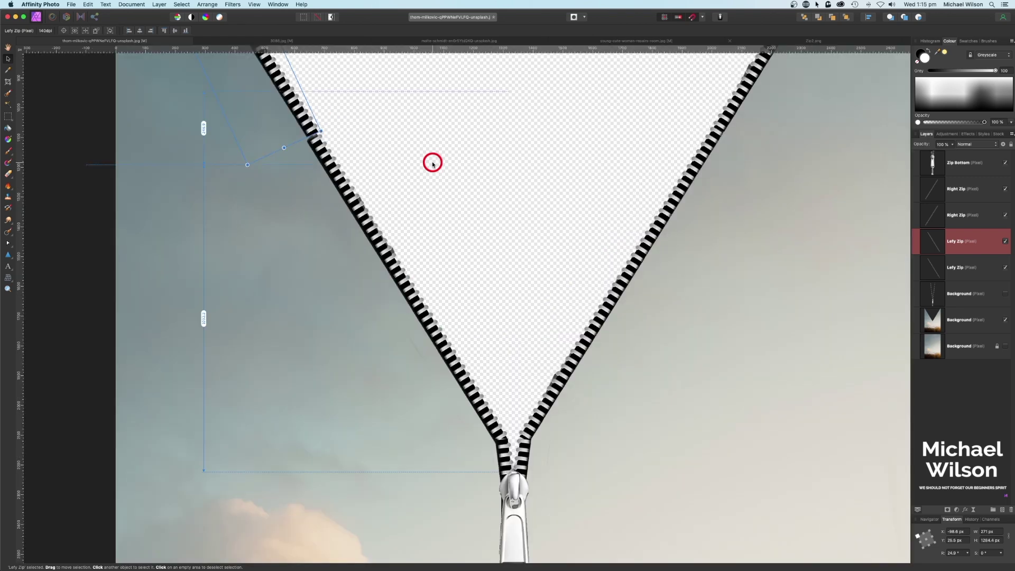
# - Nudge the Lefy Zip copy down to match the lower teeth, and stretch it to about 1344.4 px to reach the photo's upper-left corner
pyautogui.press('Down')
pyautogui.press('Down')
pyautogui.press('Down')
pyautogui.press('Down')
pyautogui.press('Left')
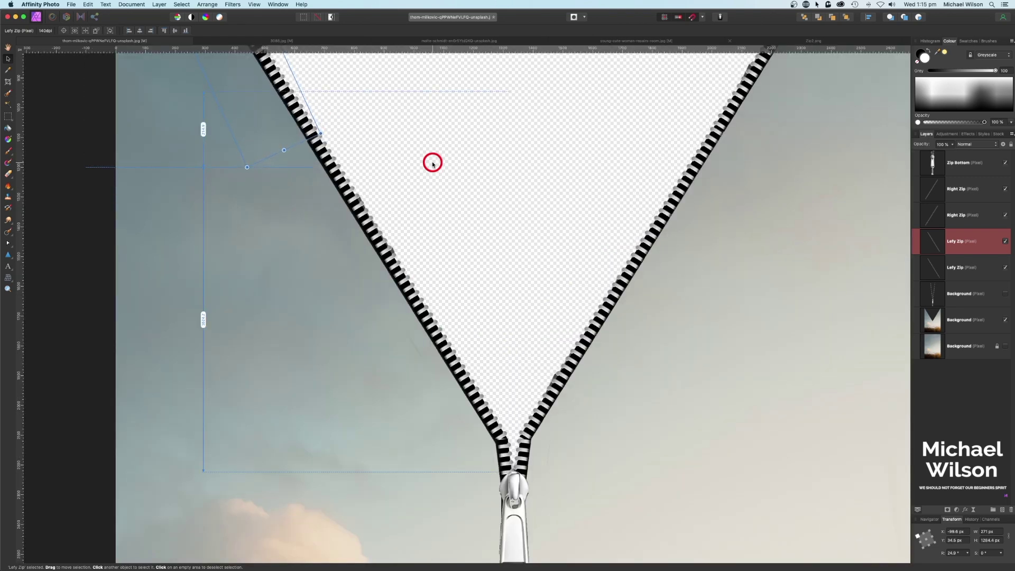
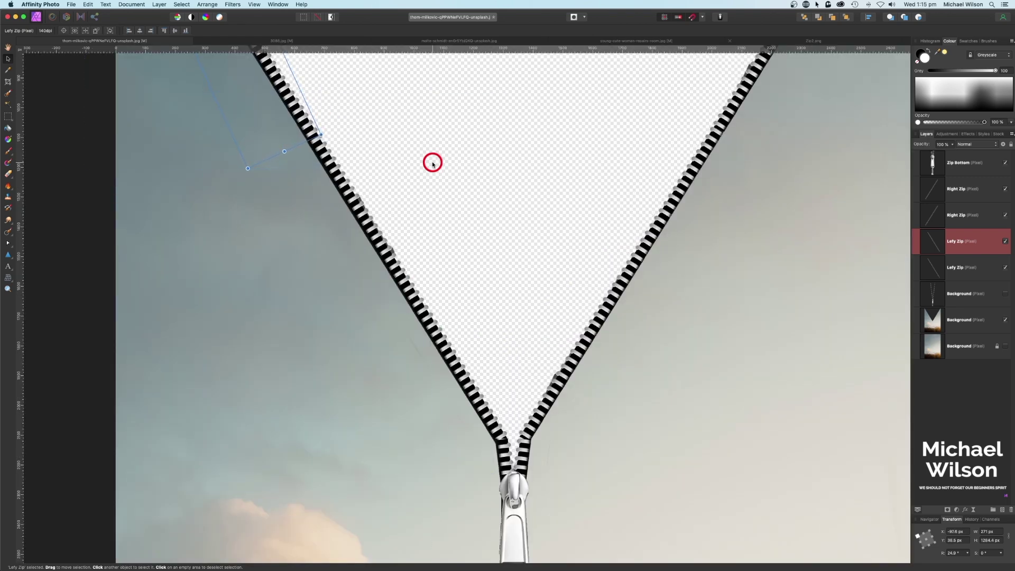
pyautogui.press('super+0')
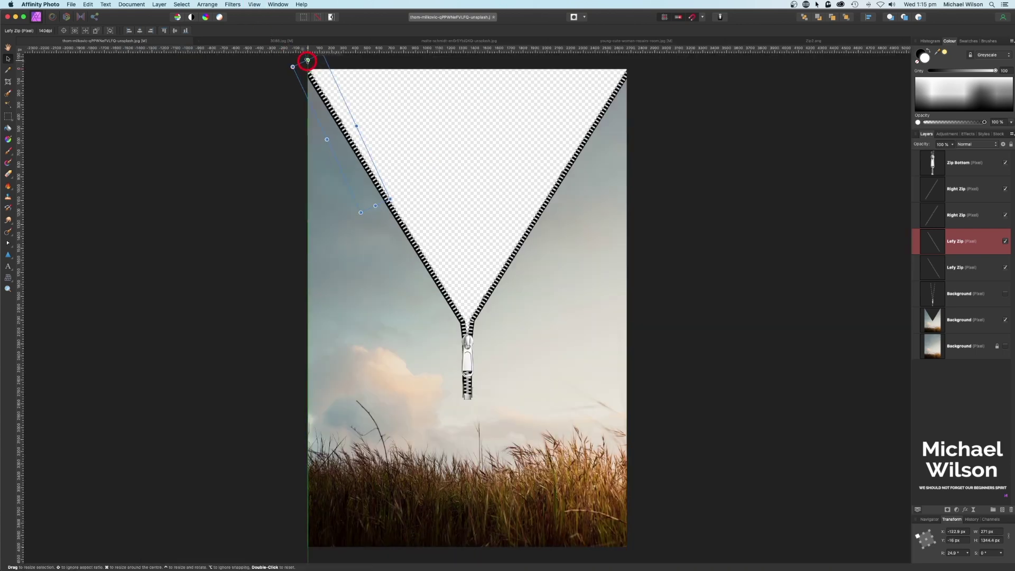
pyautogui.click(628, 243)
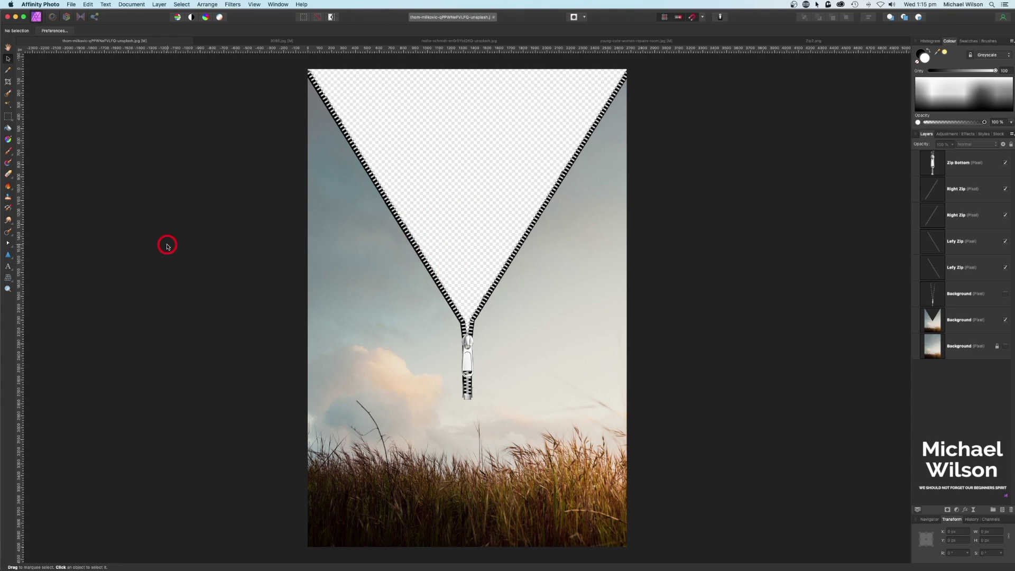
# - Look over the source zipper image and the finished transparent zipper PNG, and return to the grass-and-sky composite
pyautogui.click(327, 44)
pyautogui.press('w')
pyautogui.moveTo(500, 149)
pyautogui.mouseDown()
pyautogui.moveTo(478, 144)
pyautogui.moveTo(478, 200)
pyautogui.moveTo(456, 204)
pyautogui.mouseUp()
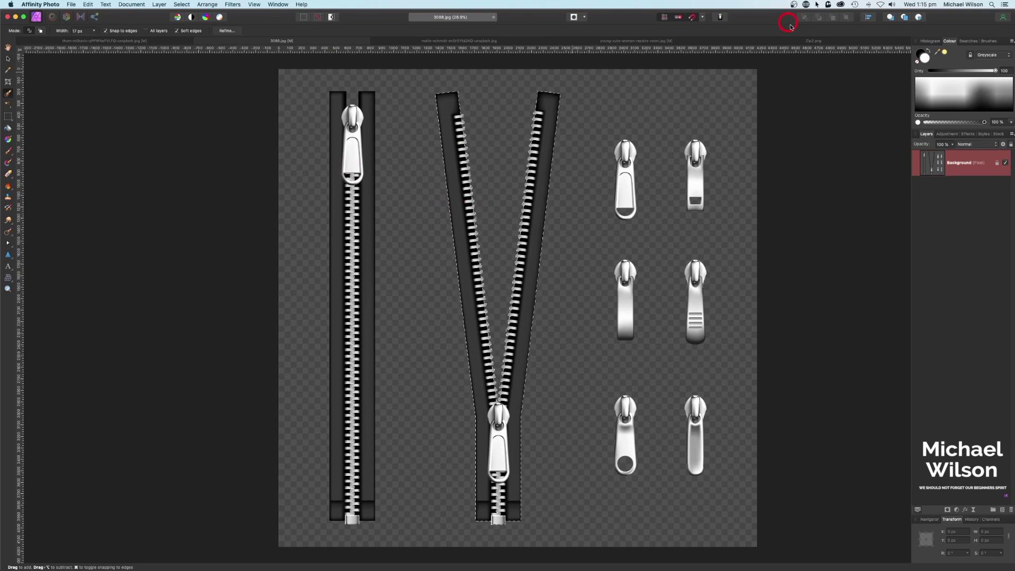
pyautogui.click(796, 41)
pyautogui.press('h')
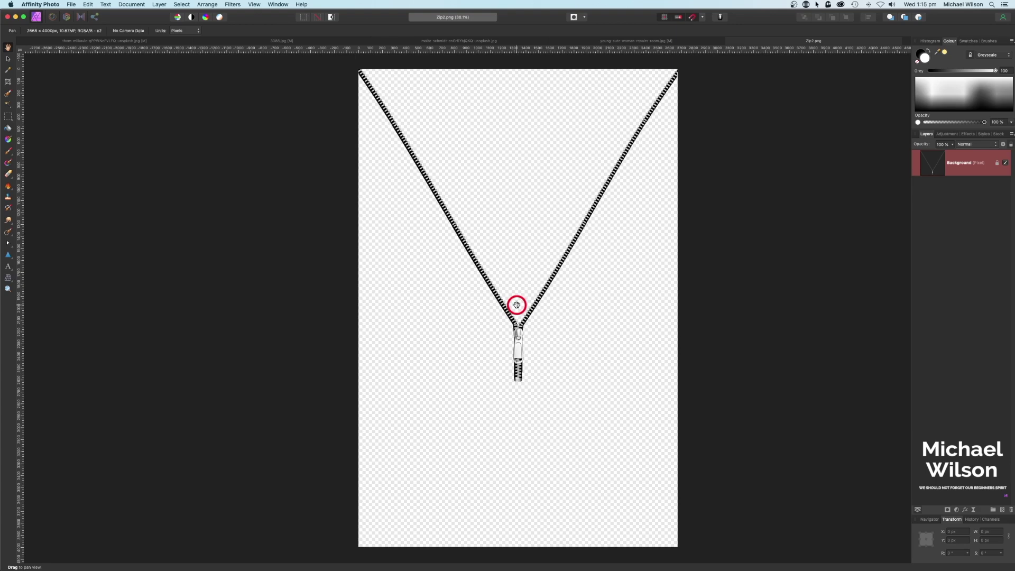
pyautogui.click(67, 42)
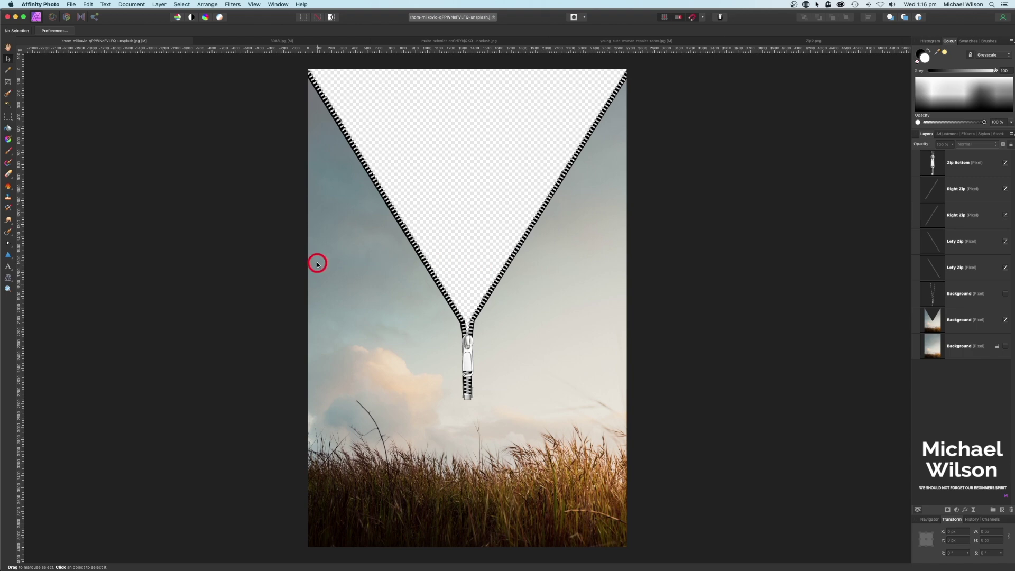
# - Copy the city street photo from its own document and paste it into the grass-and-sky composite
pyautogui.click(478, 41)
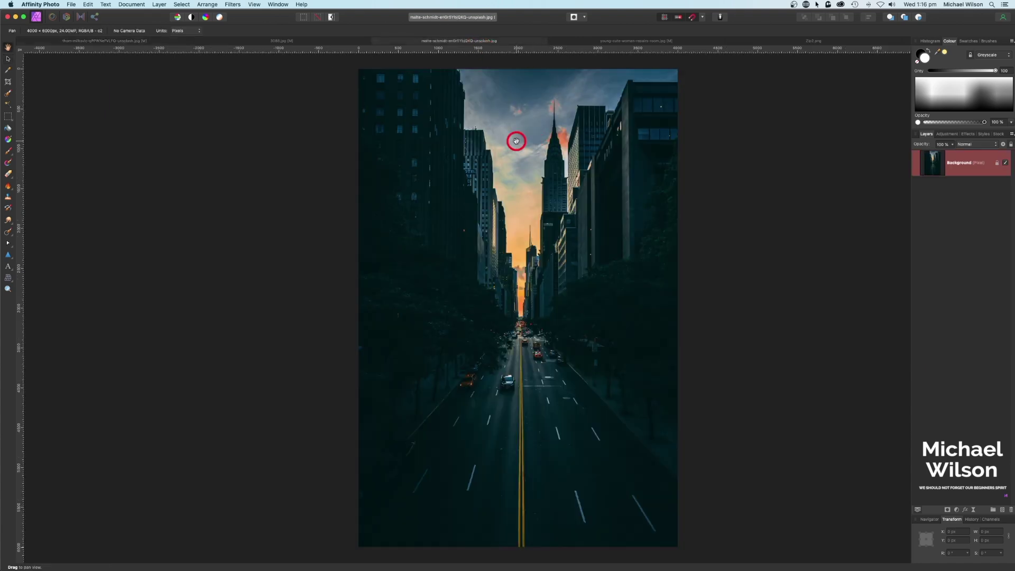
pyautogui.press('super+c')
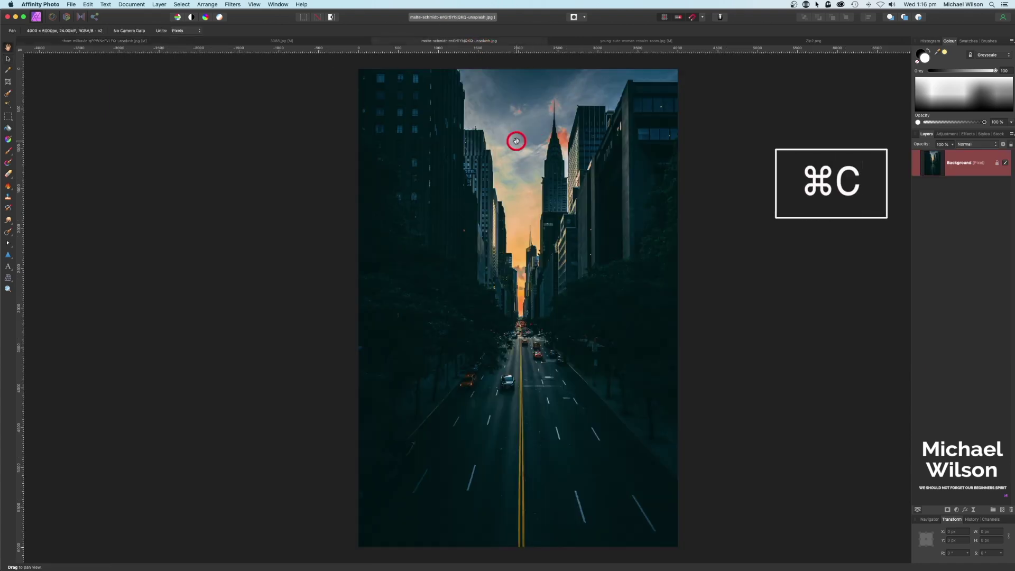
pyautogui.click(130, 42)
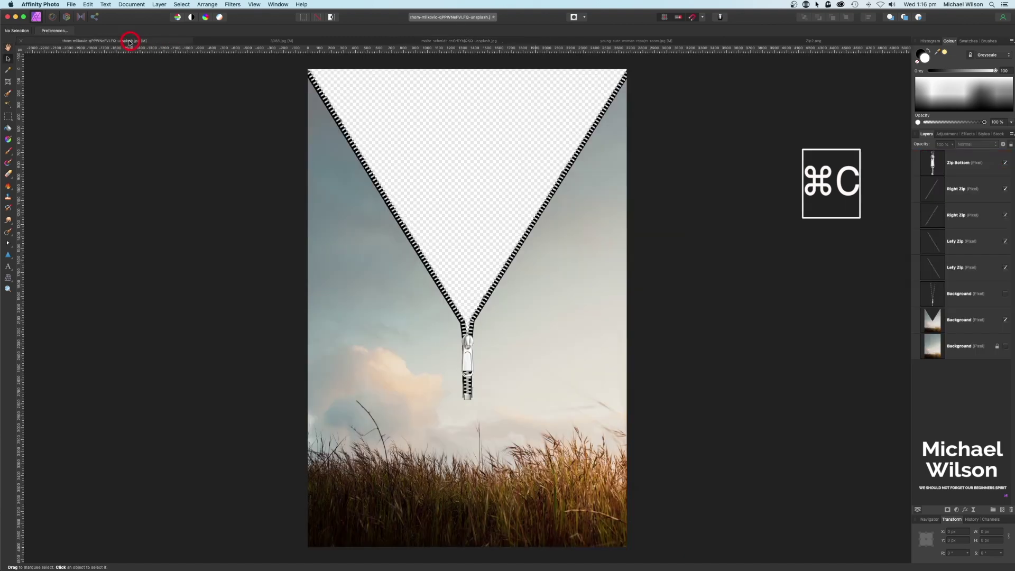
pyautogui.press('super+v')
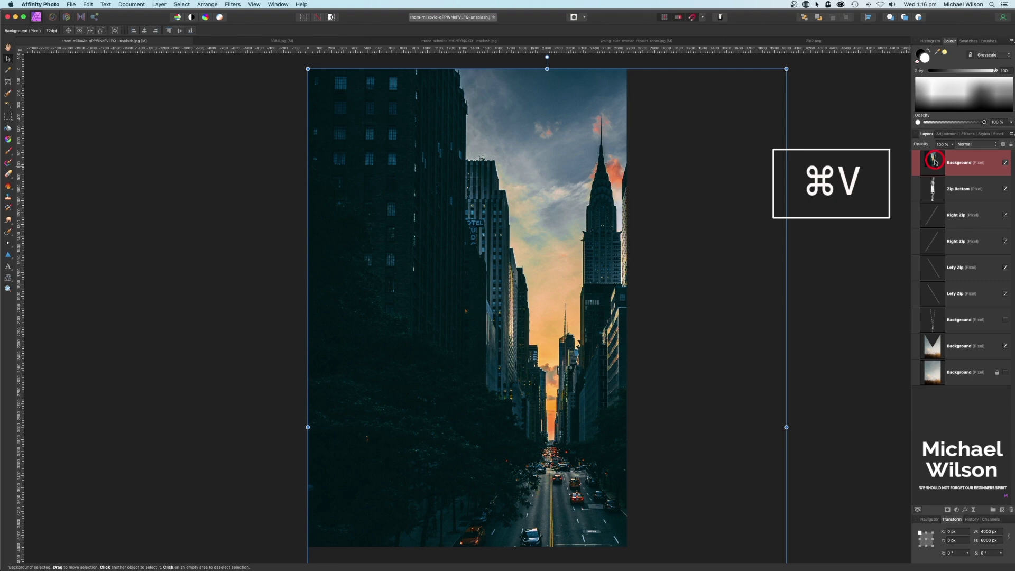
# - Scale the city photo to about 2668 × 4002 px to match the canvas and place its layer directly below the cutout grass-and-sky layer
pyautogui.press('super+0')
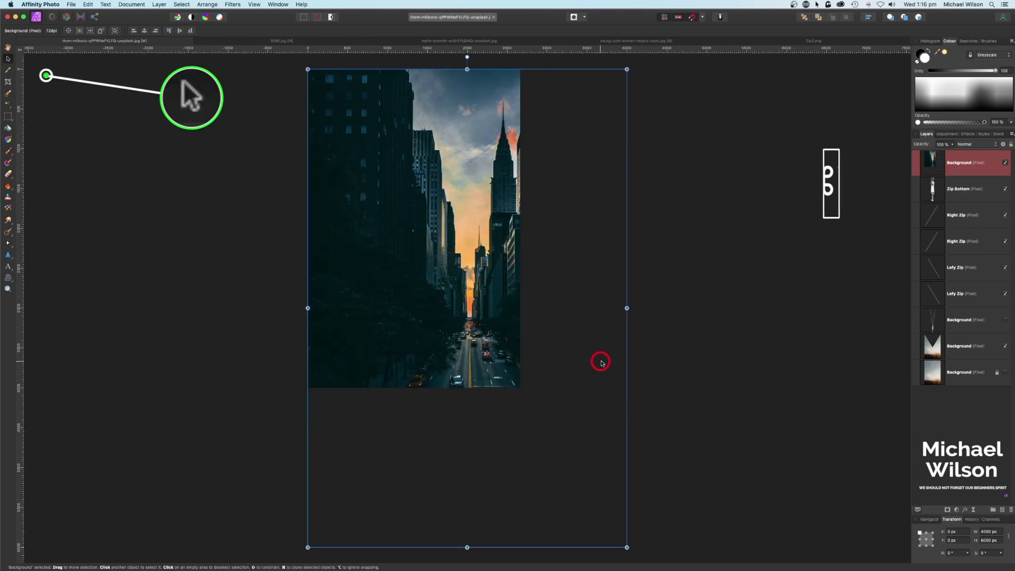
pyautogui.moveTo(626, 547); pyautogui.dragTo(534, 382)
pyautogui.click(953, 165)
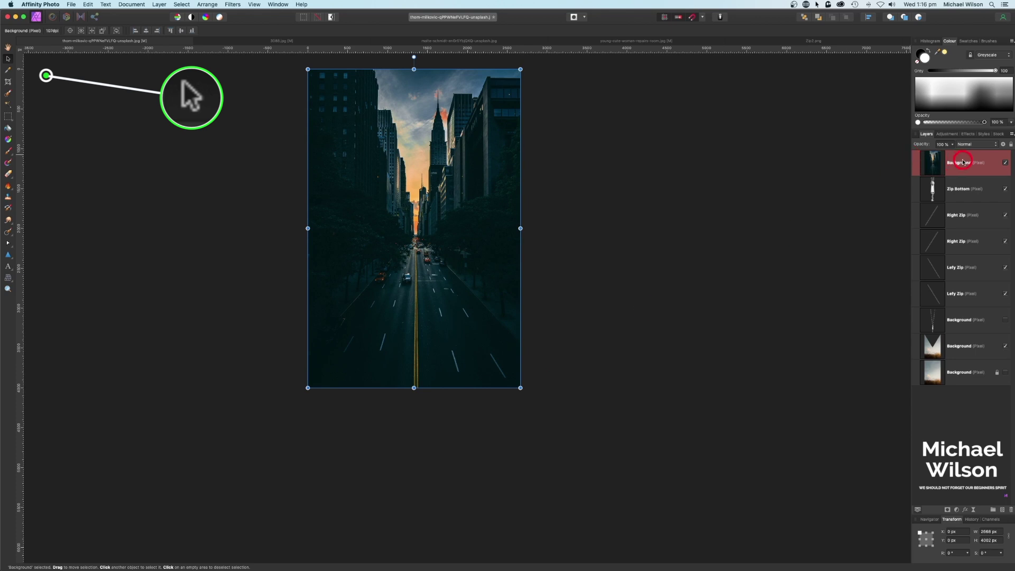
pyautogui.moveTo(975, 163); pyautogui.dragTo(976, 354)
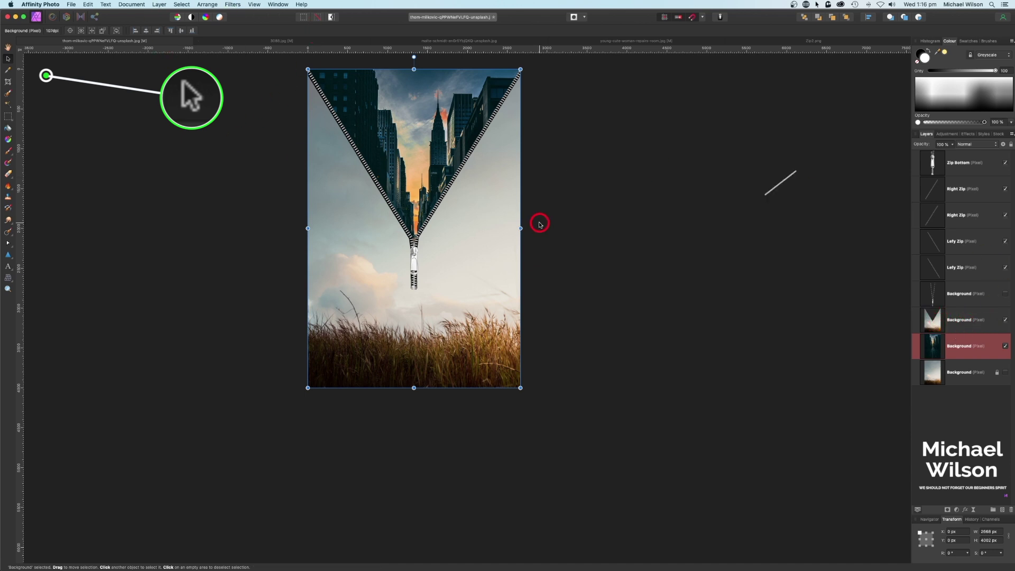
pyautogui.press('super+0')
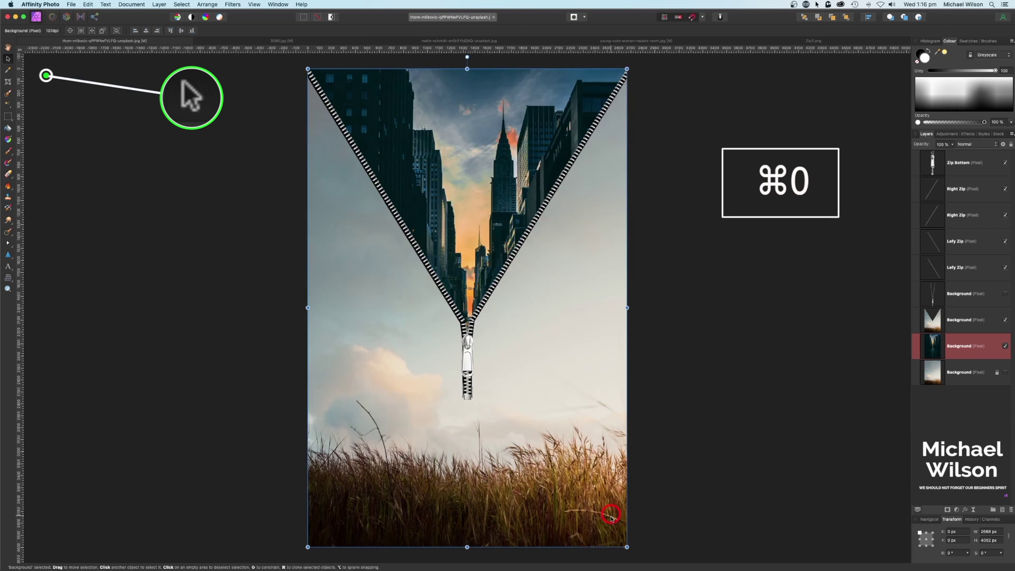
# - Shrink the city photo to about 2648 px high, centre it in the zipper opening and raise it to about Y -102.6 px
pyautogui.moveTo(623, 545); pyautogui.dragTo(518, 125)
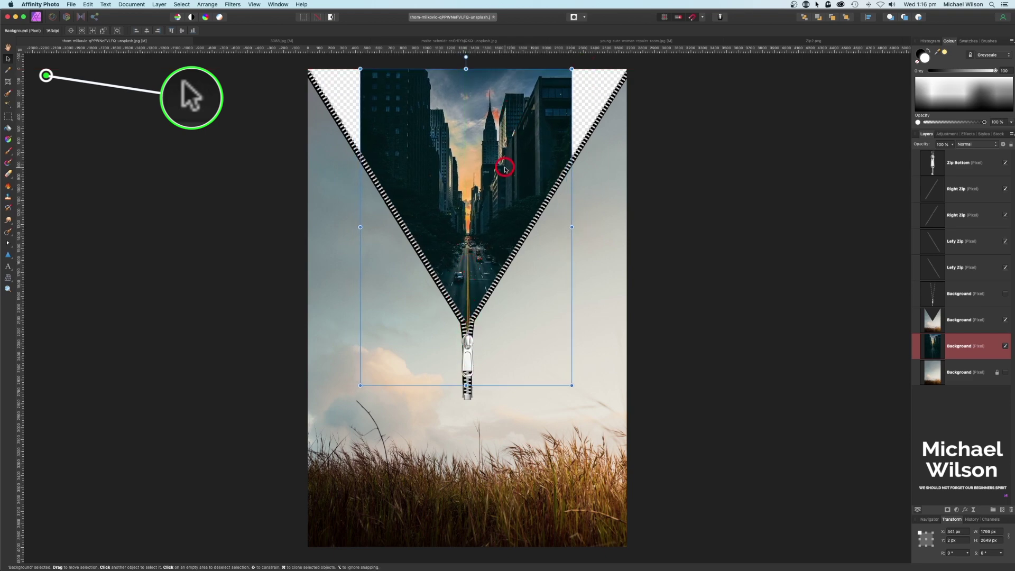
pyautogui.moveTo(501, 93); pyautogui.dragTo(500, 81)
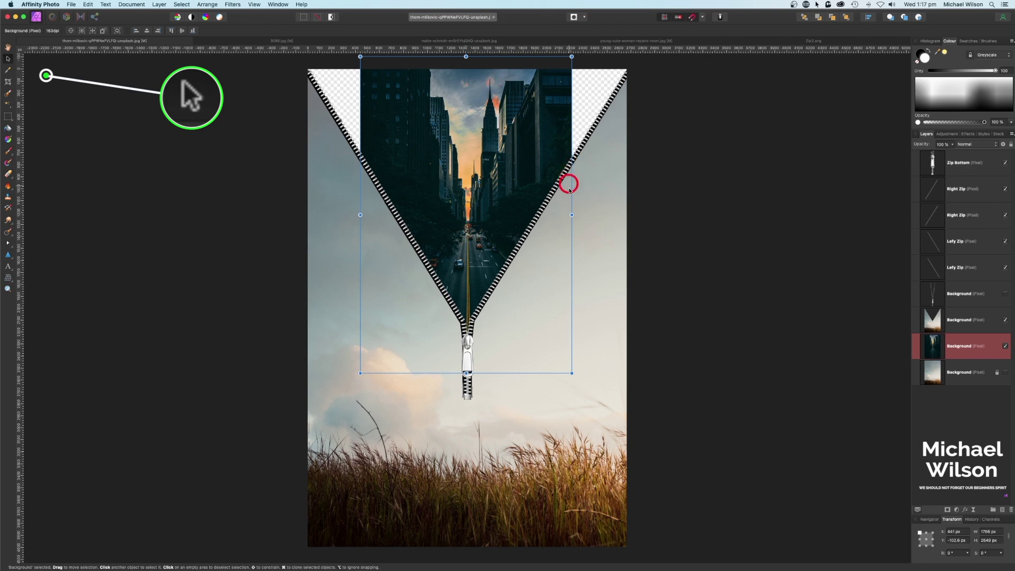
# - Widen the city photo on both sides to span the full canvas width, with its left edge at about X -20 px
pyautogui.moveTo(573, 215); pyautogui.dragTo(627, 215)
pyautogui.moveTo(360, 214); pyautogui.dragTo(308, 215)
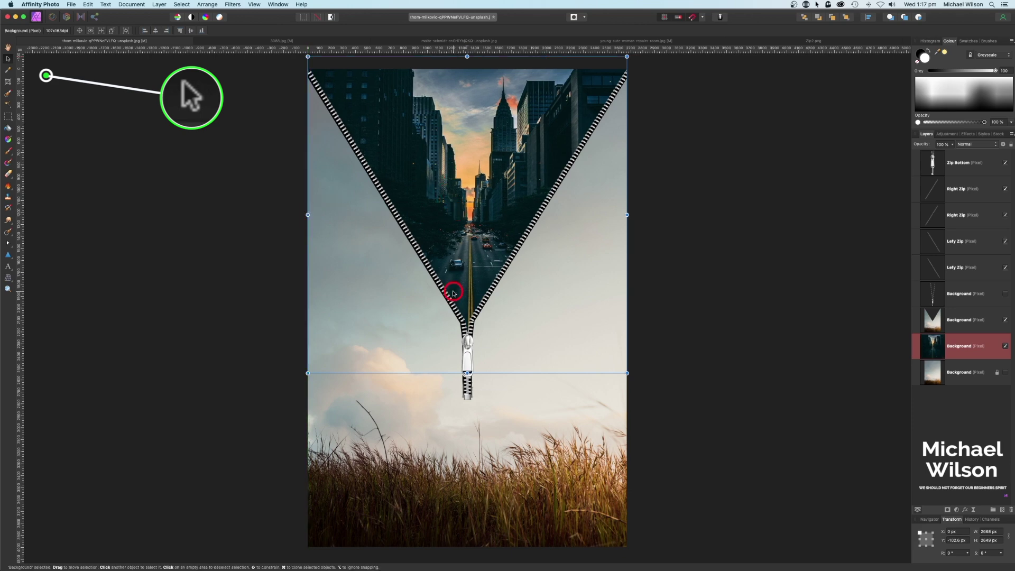
pyautogui.moveTo(453, 293); pyautogui.dragTo(452, 293)
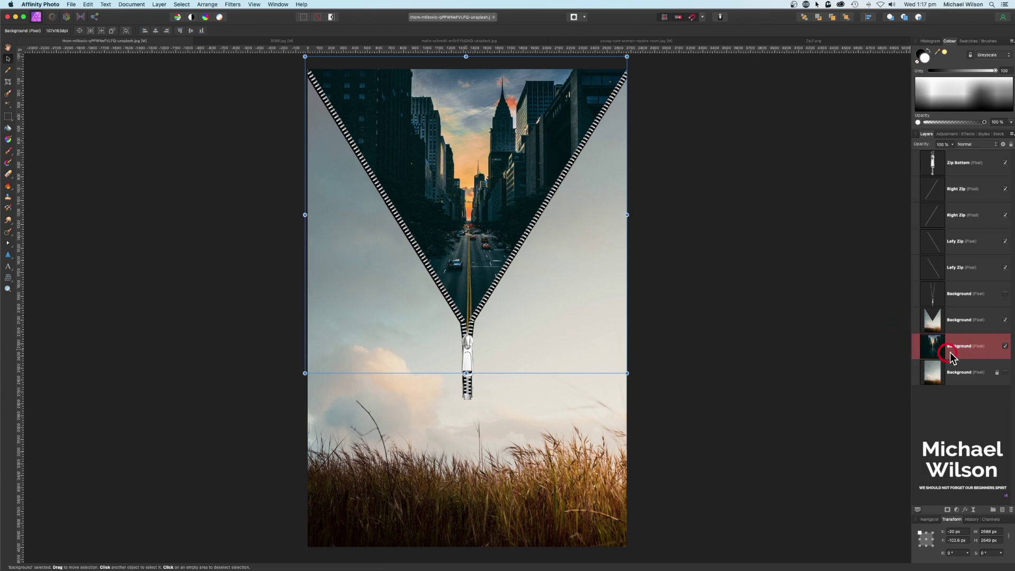
# - Add a Curves adjustment nested in the city photo layer
pyautogui.click(960, 509)
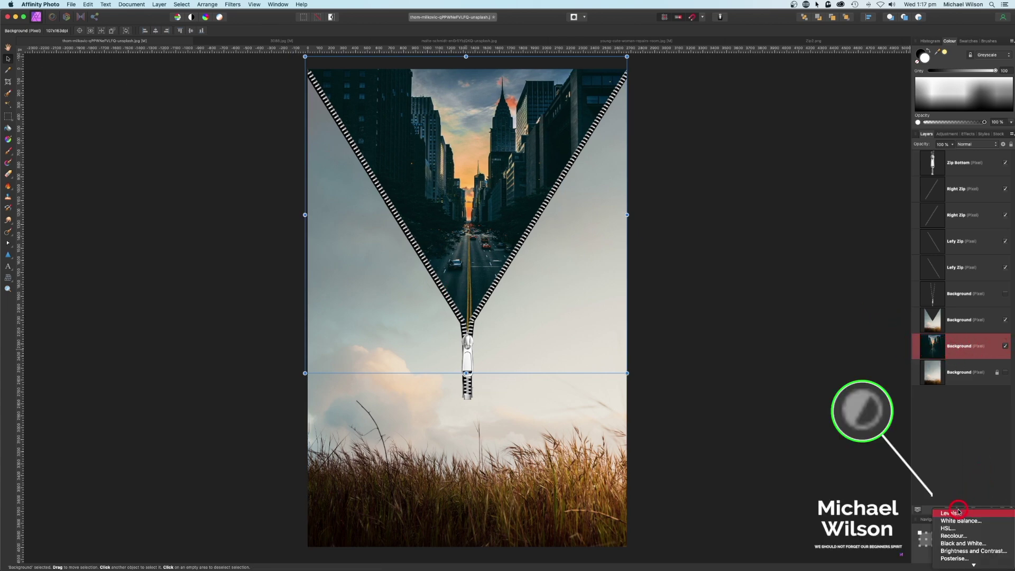
pyautogui.moveTo(958, 565)
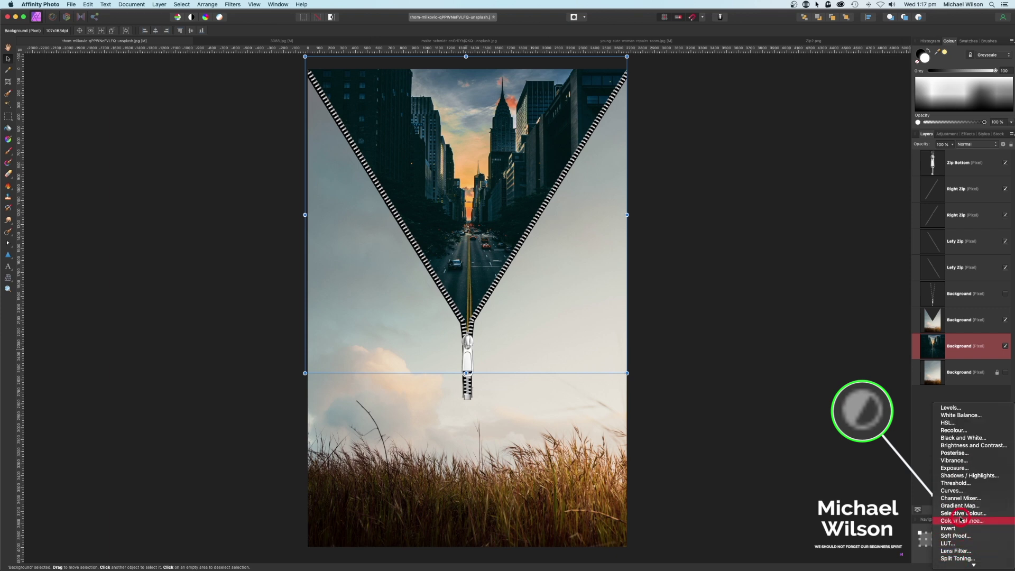
pyautogui.click(961, 491)
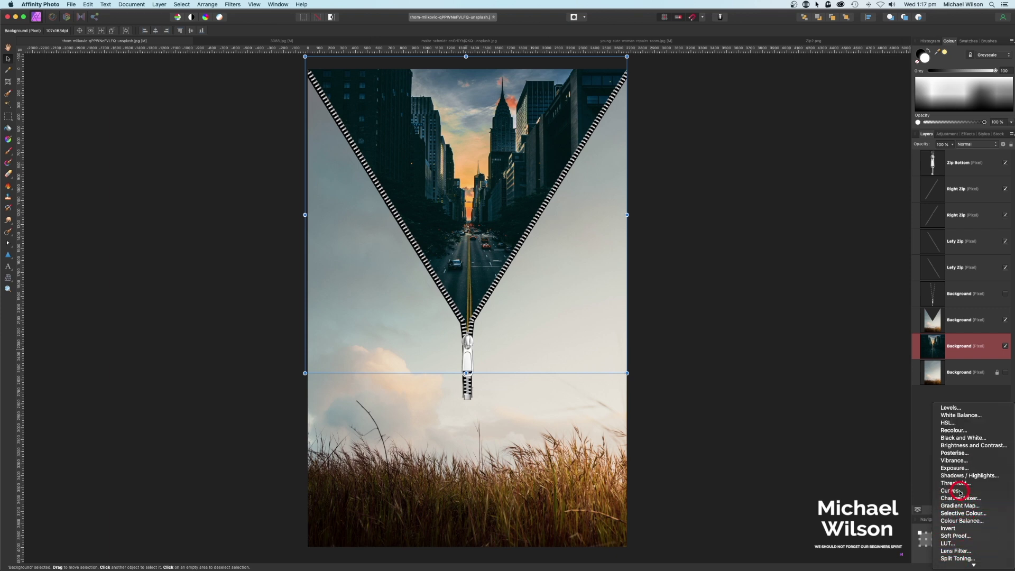
pyautogui.click(937, 349)
pyautogui.moveTo(937, 349); pyautogui.dragTo(949, 375)
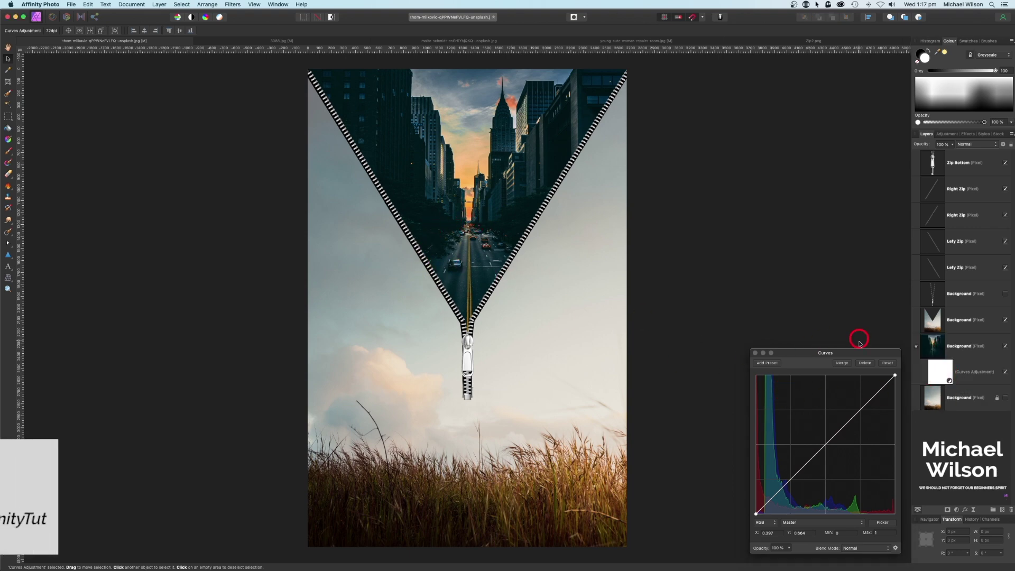
pyautogui.moveTo(859, 355); pyautogui.dragTo(815, 254)
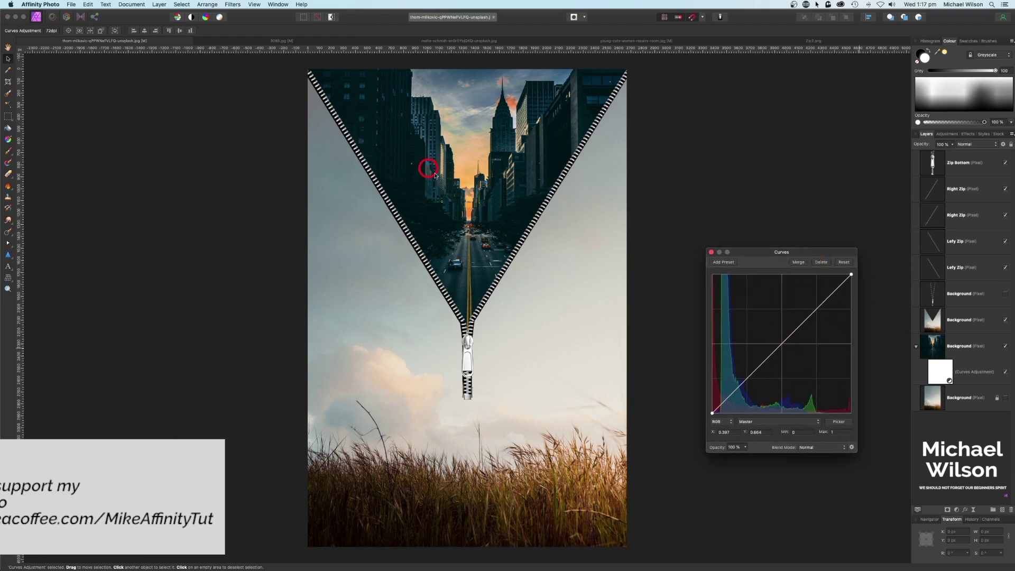
# - Brighten the city photo by raising the master curve's midpoint to about X 0.38, Y 0.64, and collapse its layer group
pyautogui.click(783, 342)
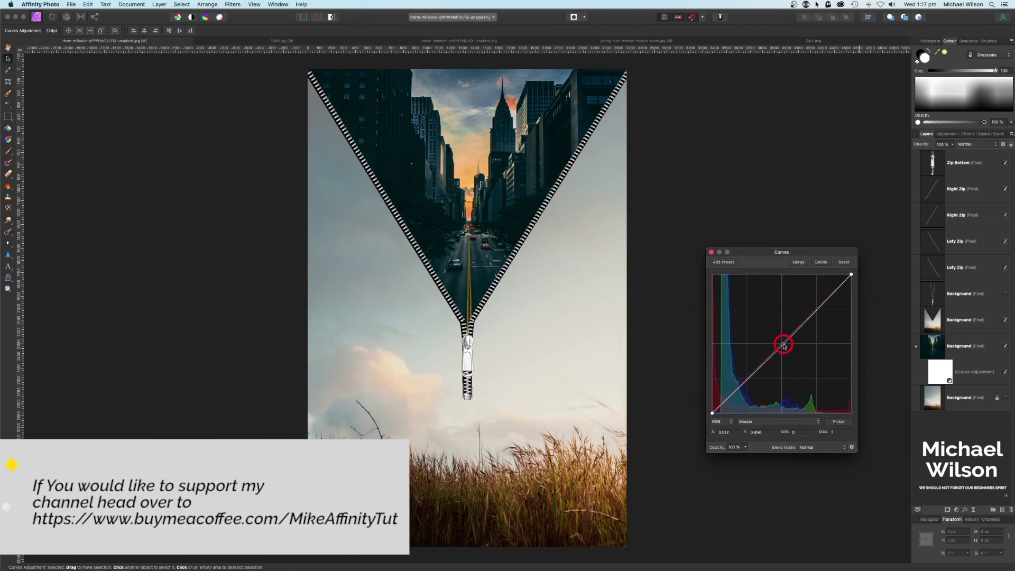
pyautogui.moveTo(782, 343); pyautogui.dragTo(767, 325)
pyautogui.click(326, 216)
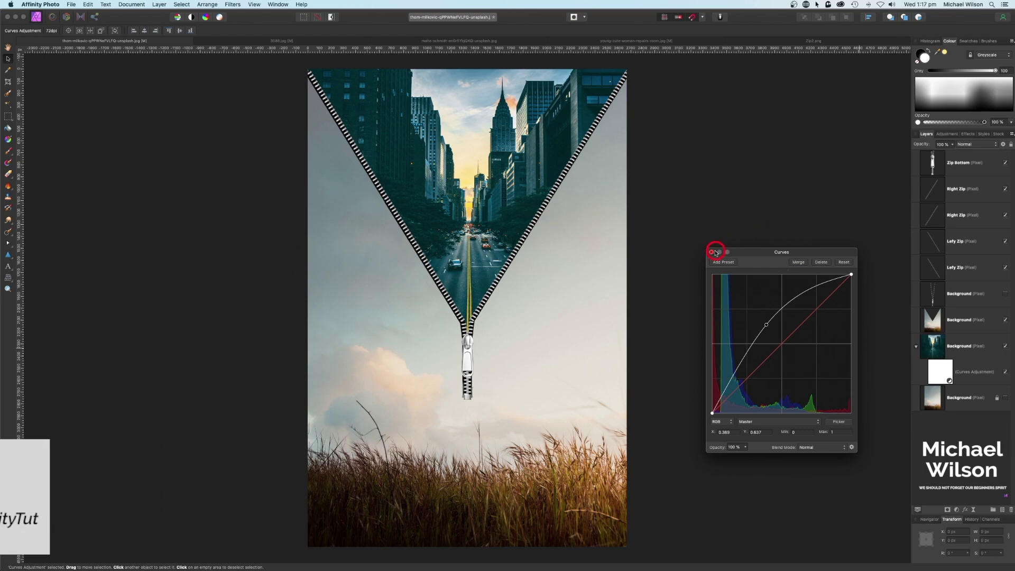
pyautogui.click(712, 252)
pyautogui.click(917, 348)
pyautogui.click(836, 368)
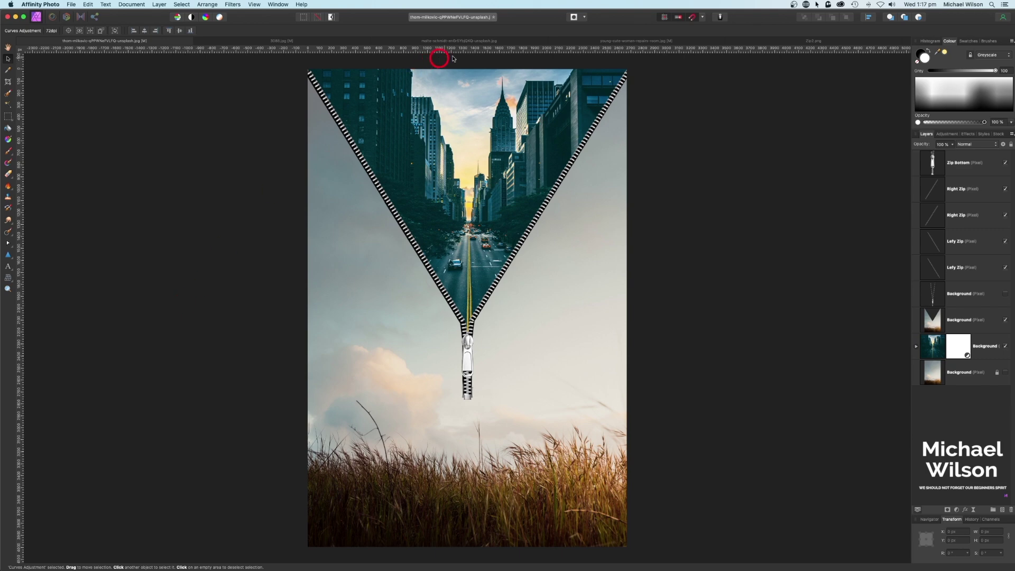
# - In the photo of the woman on the ladder, check the woman-and-ladder selection up close with the Selection Brush active
pyautogui.click(603, 42)
pyautogui.press('w')
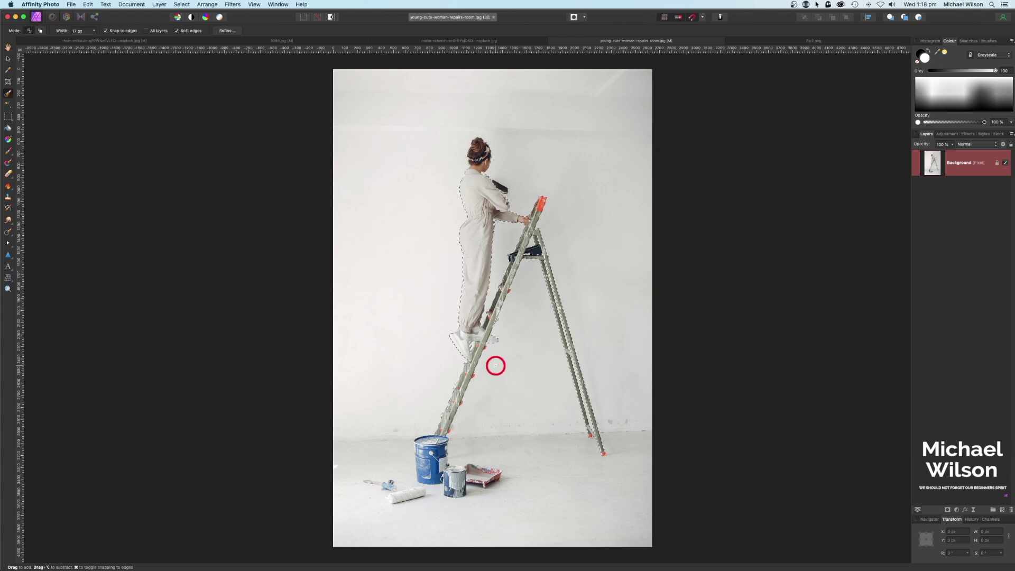
pyautogui.scroll(6, 495, 366)
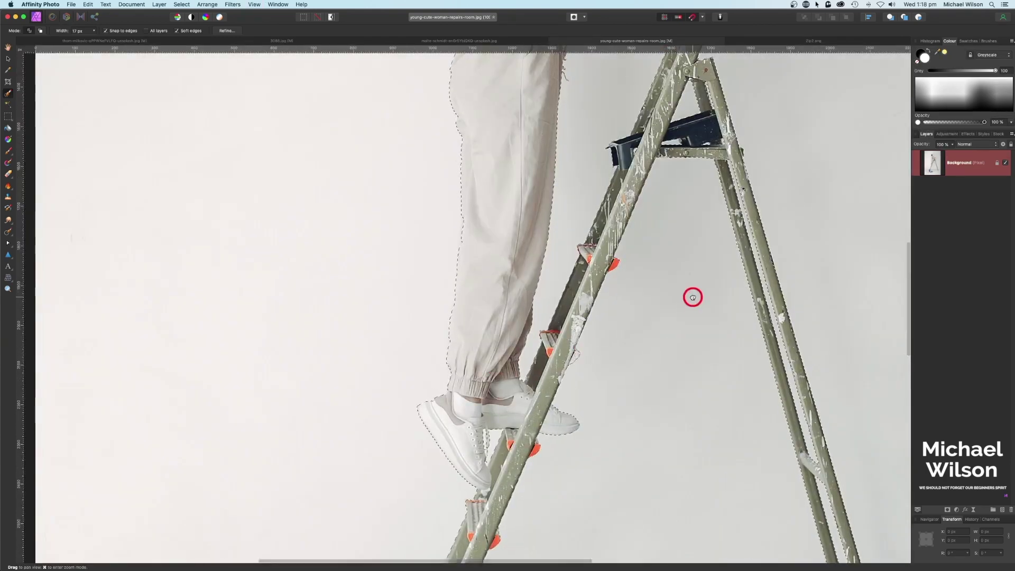
pyautogui.moveTo(693, 297); pyautogui.dragTo(469, 301)
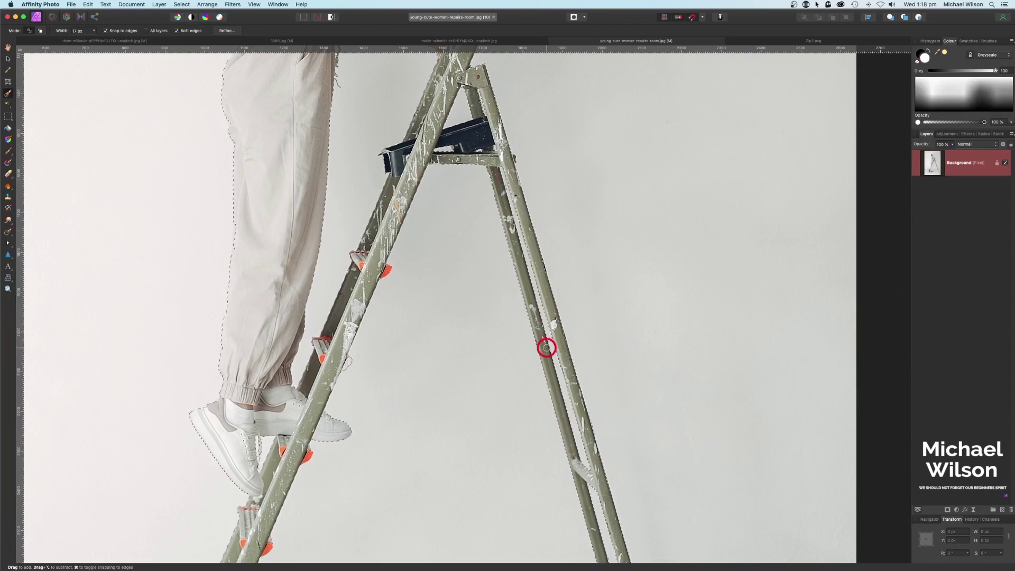
pyautogui.scroll(-5, 581, 365)
pyautogui.moveTo(412, 119); pyautogui.dragTo(462, 321)
pyautogui.scroll(5, 469, 229)
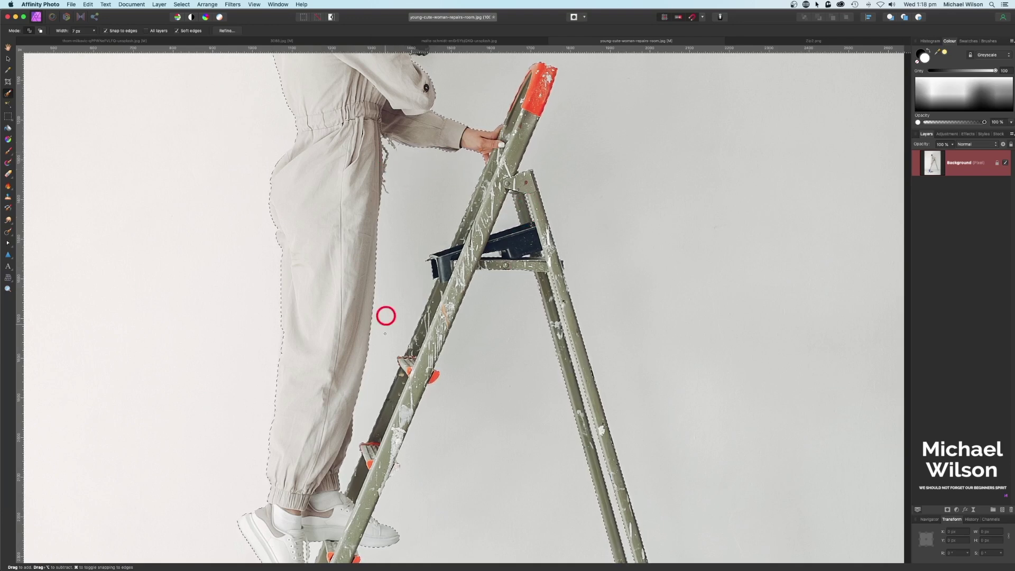
pyautogui.press('super+0')
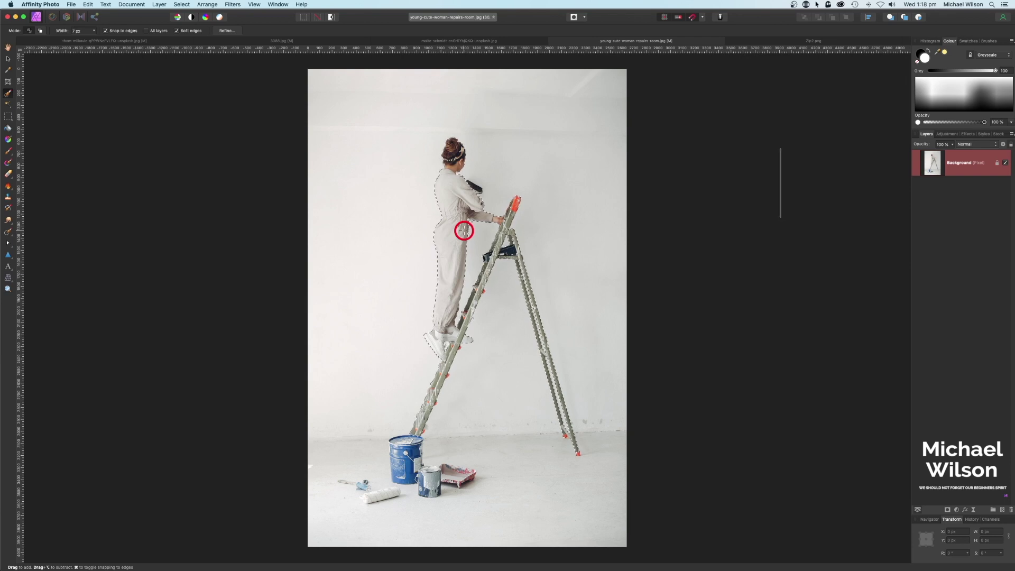
# - Copy the selected woman and ladder into the zipper composite and place their layer at the top of the layer stack
pyautogui.press('super+c')
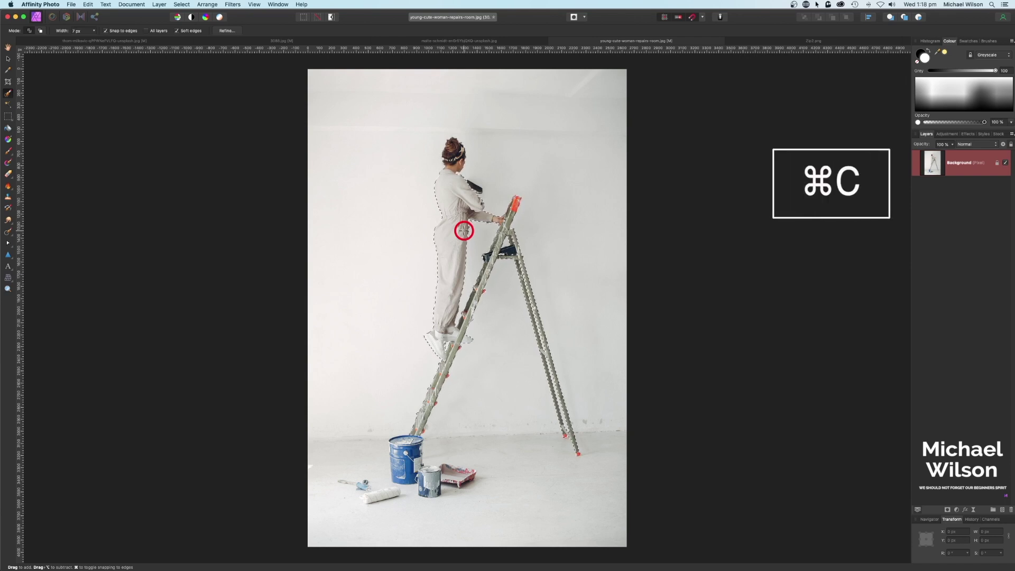
pyautogui.click(136, 40)
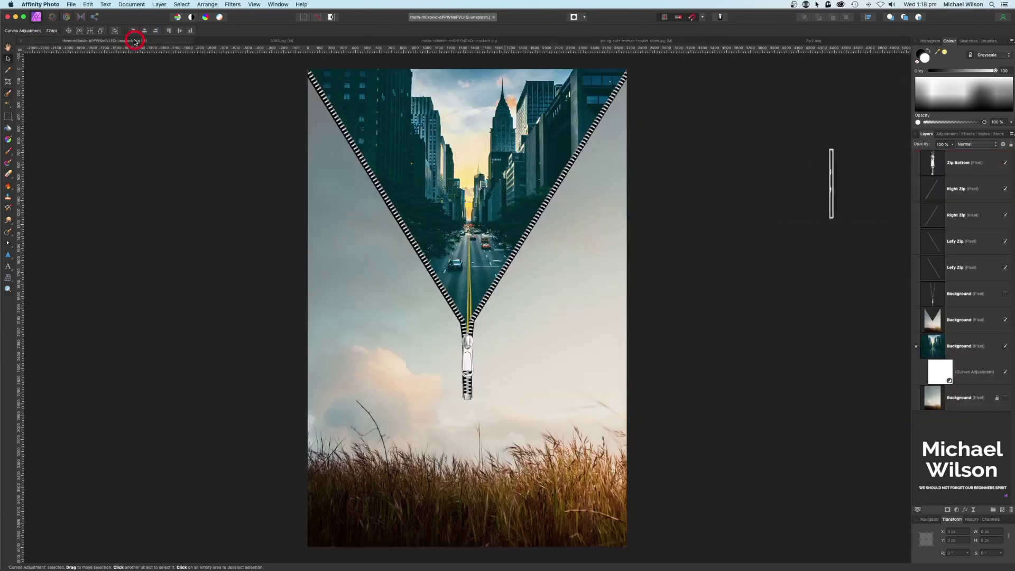
pyautogui.press('super+v')
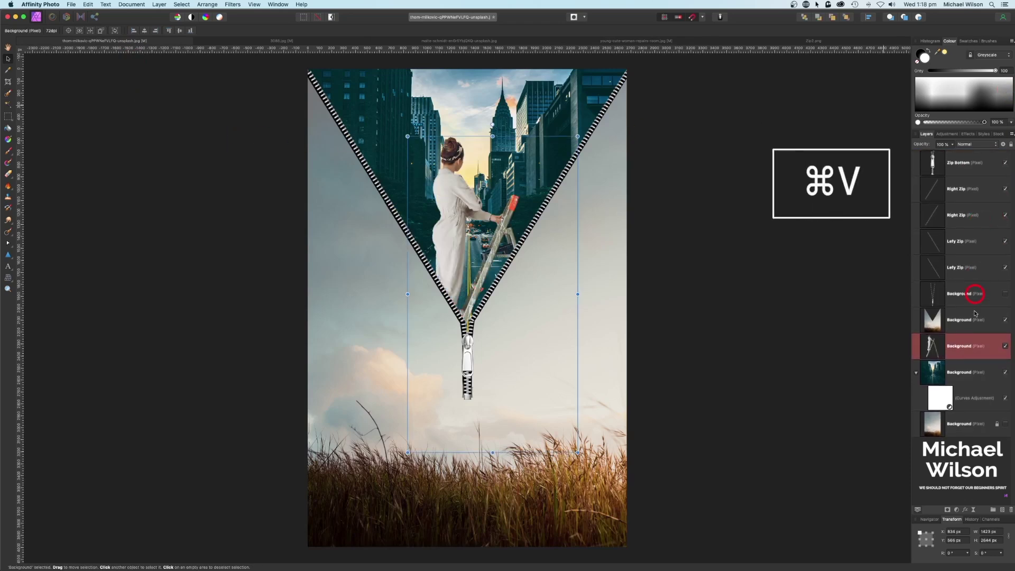
pyautogui.moveTo(969, 343)
pyautogui.mouseDown()
pyautogui.moveTo(957, 159)
pyautogui.moveTo(974, 170)
pyautogui.mouseUp()
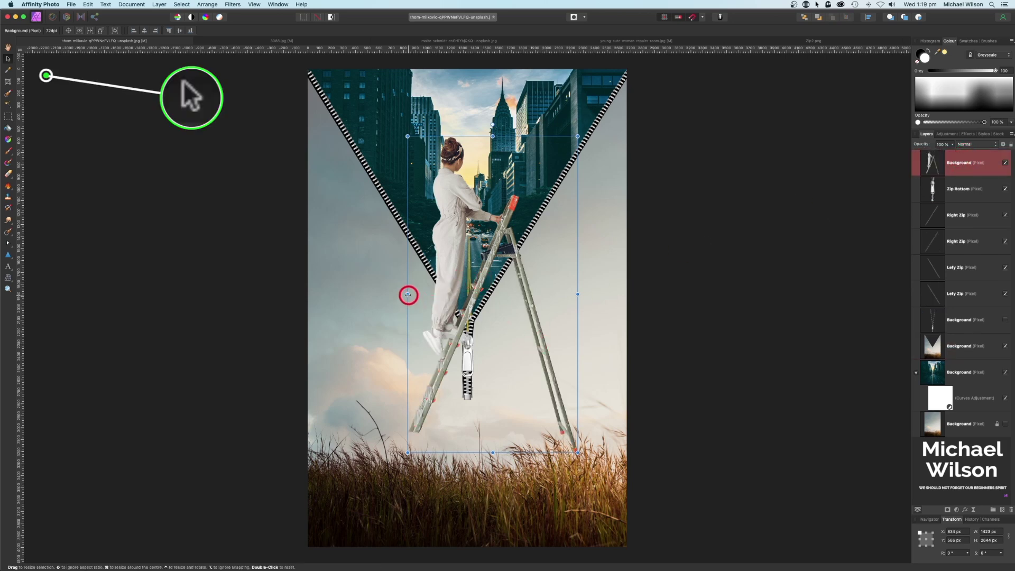
# - Narrow the woman and ladder to about 1326 px, stretch them to about 2960 px high and stand the ladder at the canvas's lower edge
pyautogui.moveTo(410, 294); pyautogui.dragTo(419, 294)
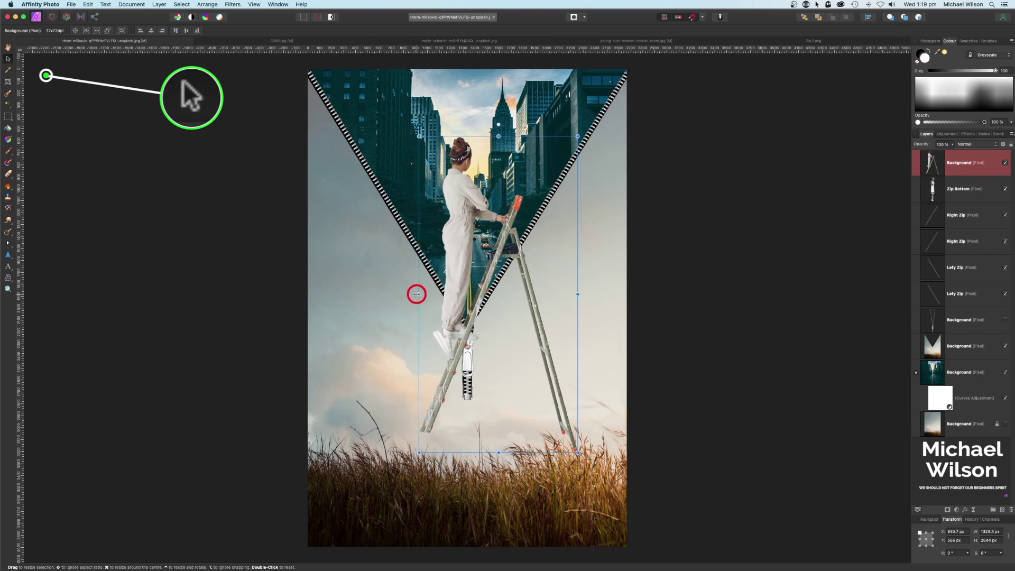
pyautogui.moveTo(506, 268); pyautogui.dragTo(485, 312)
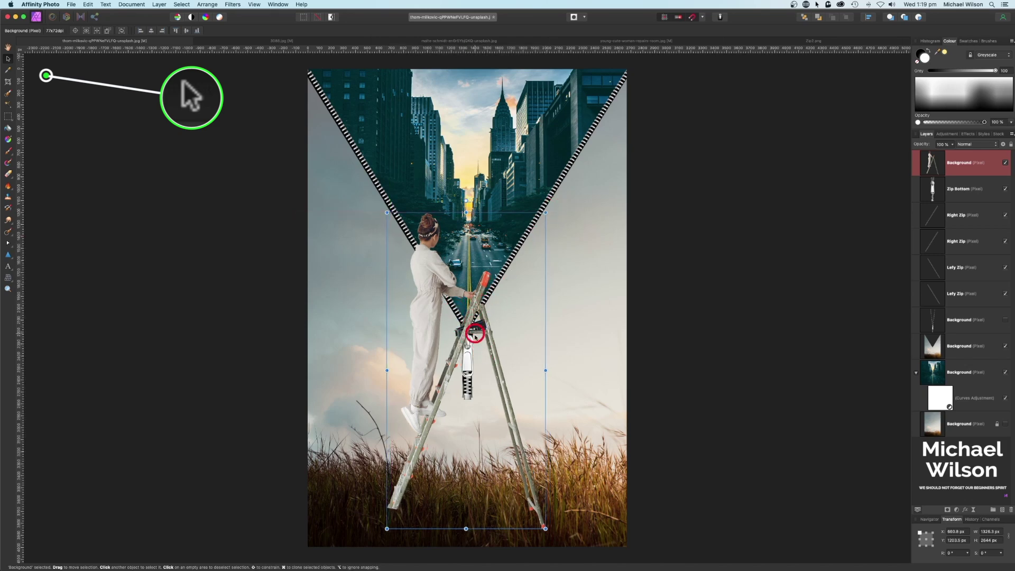
pyautogui.moveTo(466, 529); pyautogui.dragTo(466, 546)
pyautogui.moveTo(465, 214); pyautogui.dragTo(466, 193)
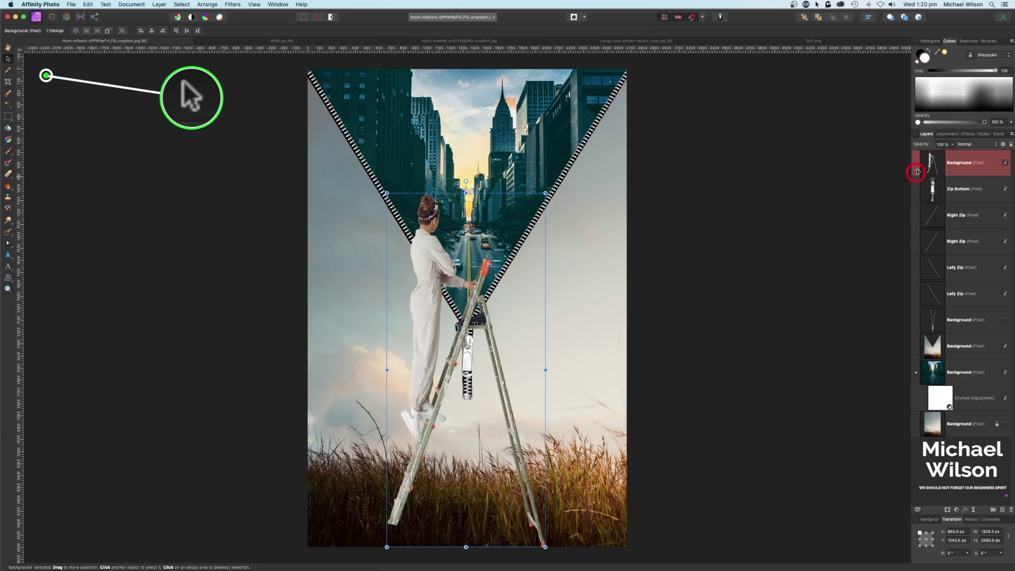
# - Create a selection from the woman-and-ladder layer and add a new pixel layer above it
pyautogui.click(182, 5)
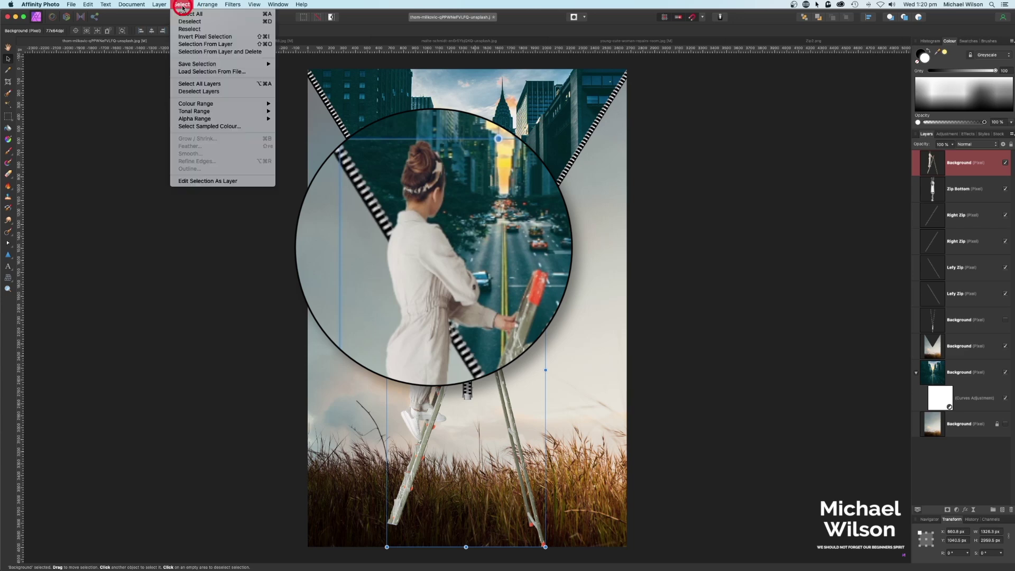
pyautogui.click(192, 44)
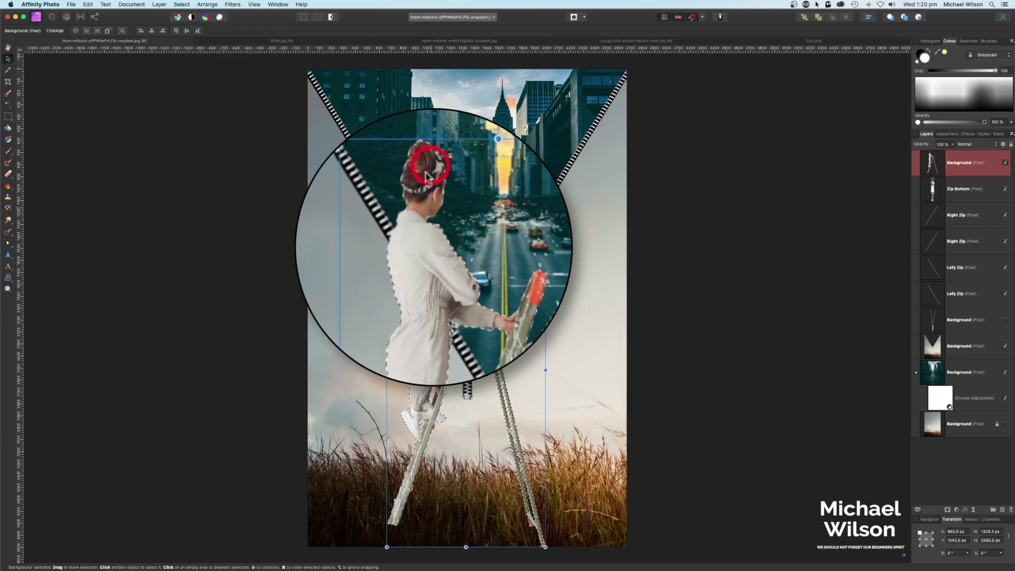
pyautogui.click(1009, 512)
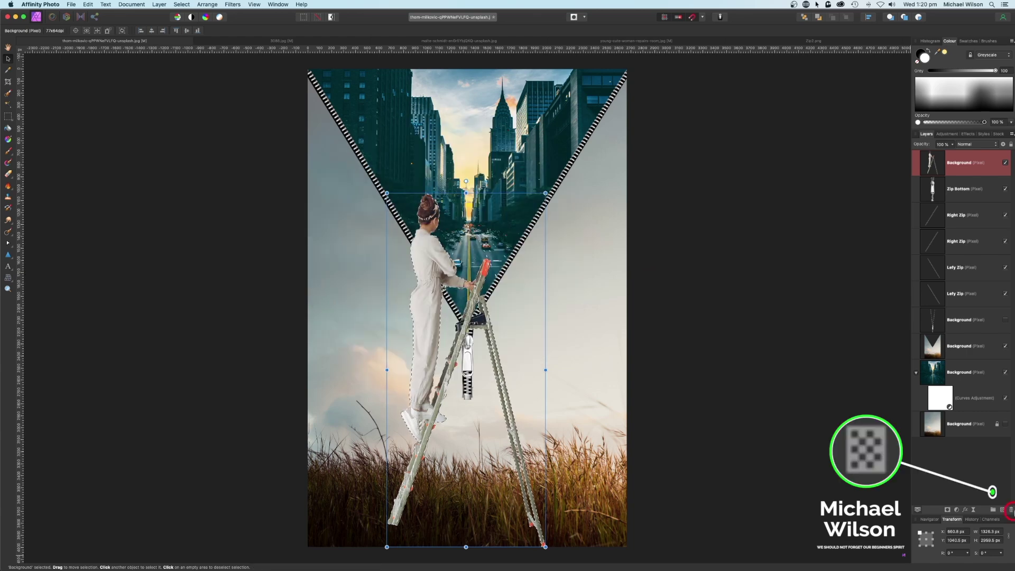
pyautogui.click(967, 162)
# - Sample a dark tone from the grass and set up a soft Basic paint brush with 100% opacity and 100% flow
pyautogui.moveTo(938, 53); pyautogui.dragTo(319, 519)
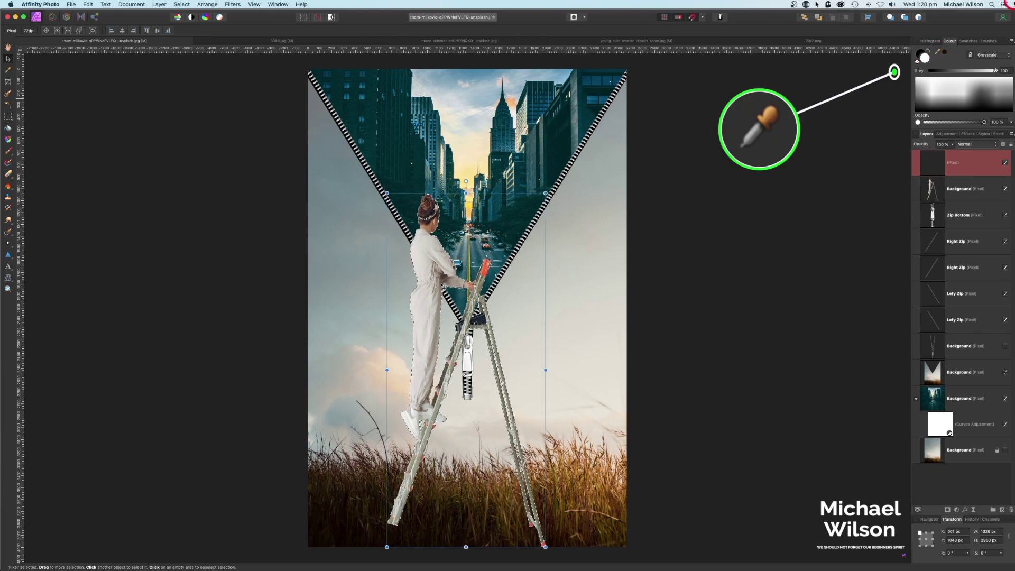
pyautogui.click(8, 152)
pyautogui.click(9, 153)
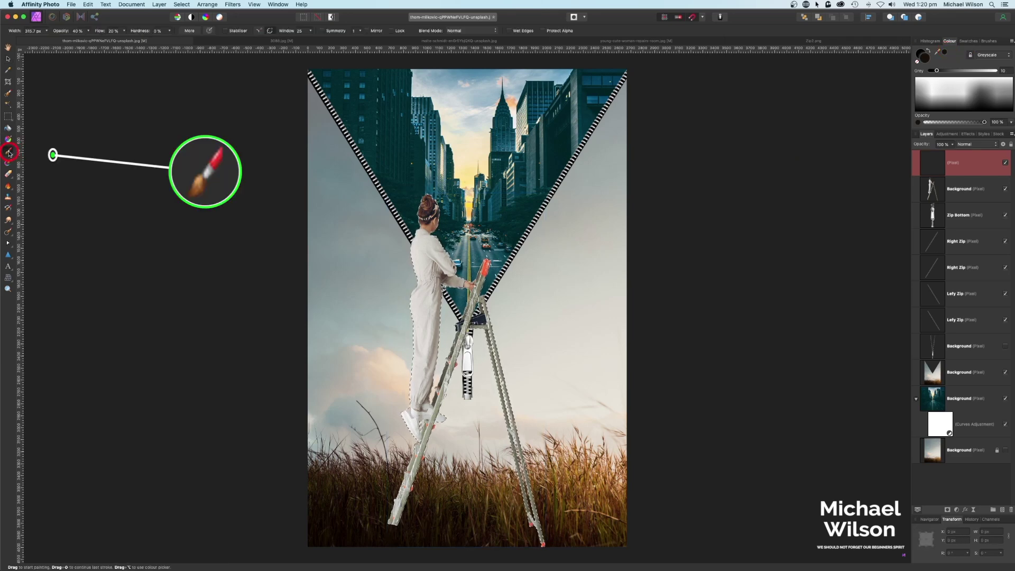
pyautogui.click(989, 41)
pyautogui.click(972, 110)
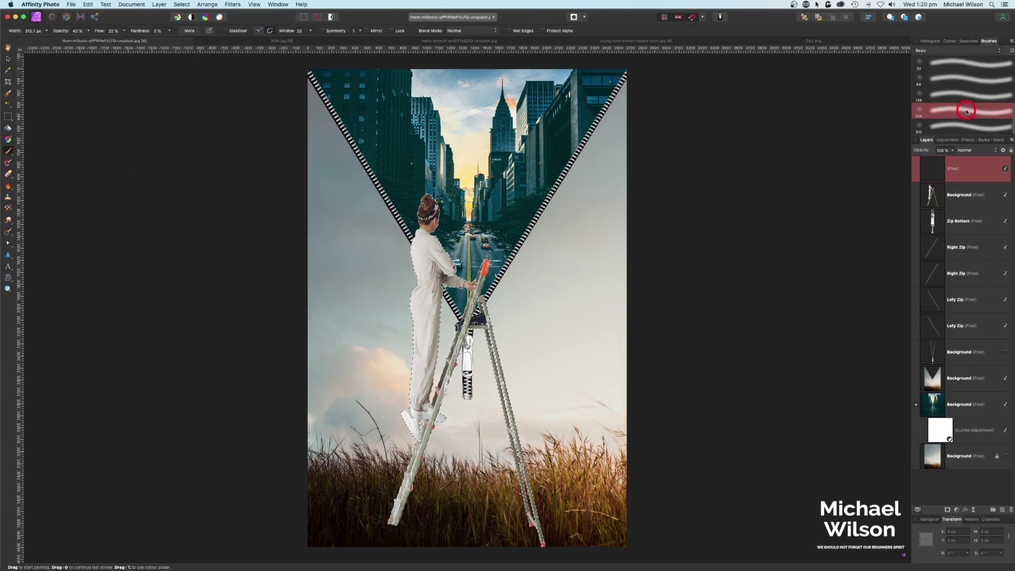
pyautogui.click(950, 42)
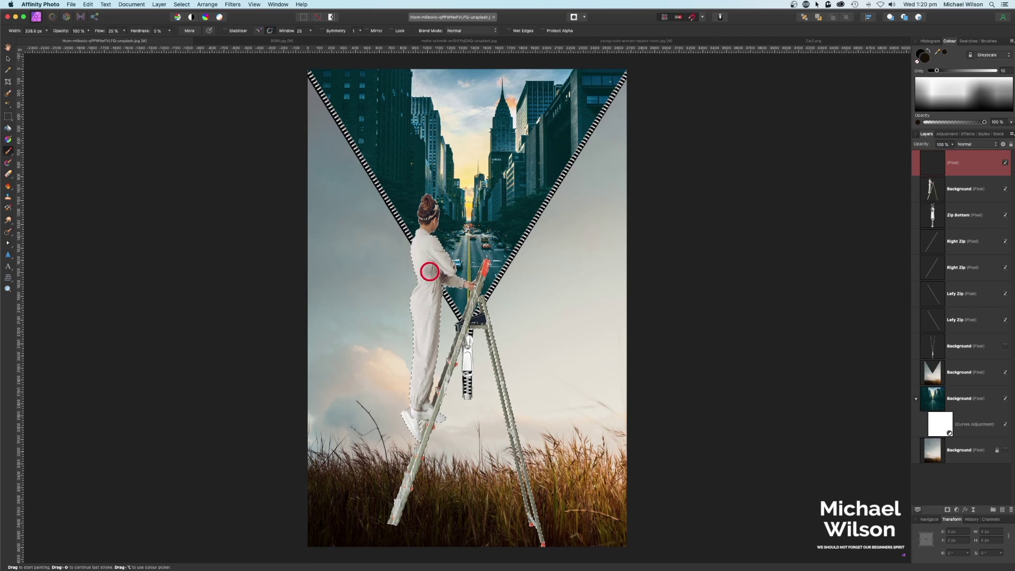
pyautogui.hotkey('shift', '0')
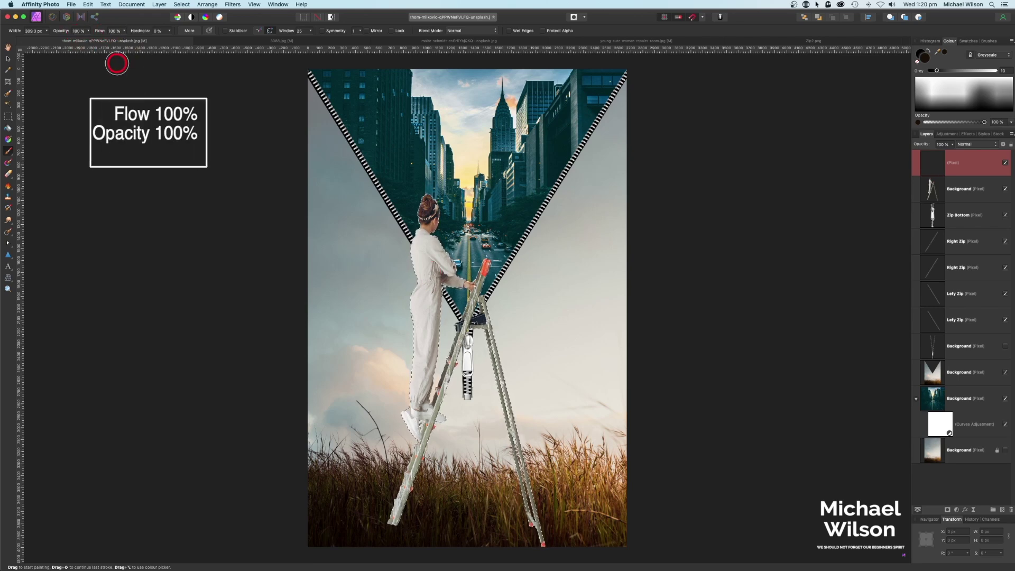
# - Paint the whole woman-and-ladder selection with the sampled dark tone and set the painted layer's blend mode to Soft Light
pyautogui.moveTo(427, 222)
pyautogui.mouseDown()
pyautogui.moveTo(437, 295)
pyautogui.moveTo(459, 288)
pyautogui.moveTo(449, 264)
pyautogui.moveTo(425, 345)
pyautogui.mouseUp()
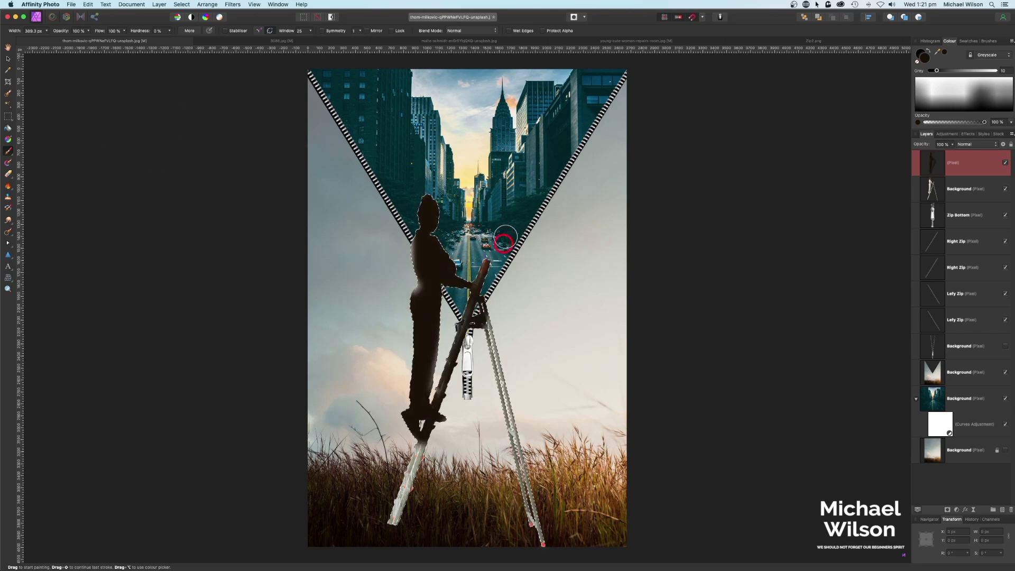
pyautogui.moveTo(494, 346)
pyautogui.mouseDown()
pyautogui.moveTo(542, 528)
pyautogui.moveTo(525, 489)
pyautogui.moveTo(525, 514)
pyautogui.mouseUp()
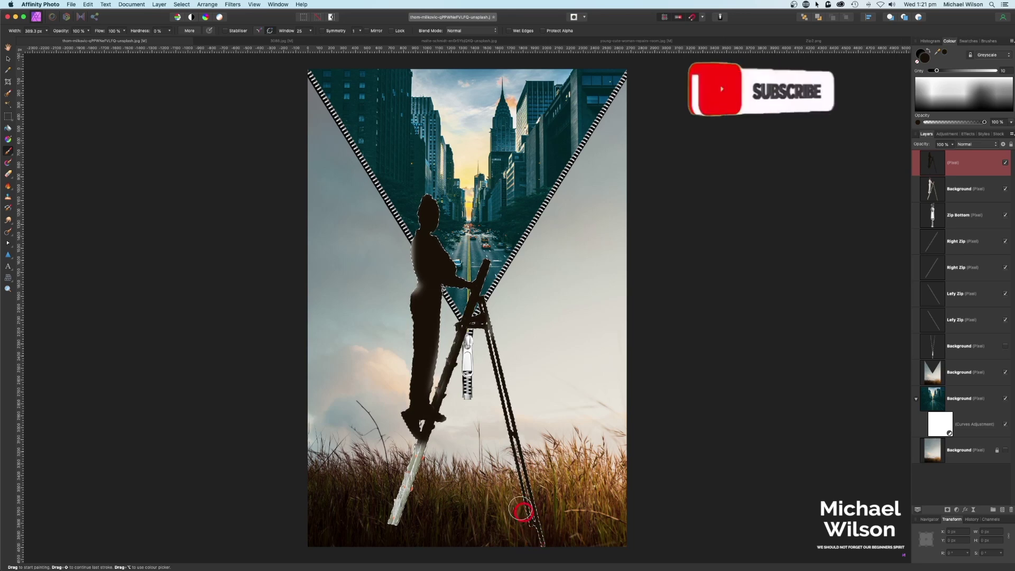
pyautogui.moveTo(398, 524); pyautogui.dragTo(419, 421)
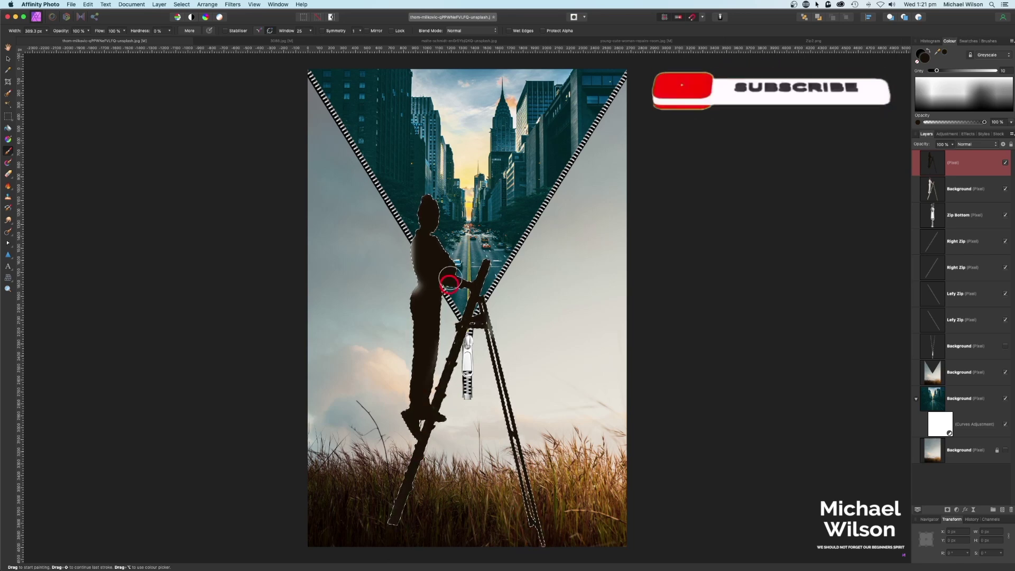
pyautogui.moveTo(412, 301); pyautogui.dragTo(429, 232)
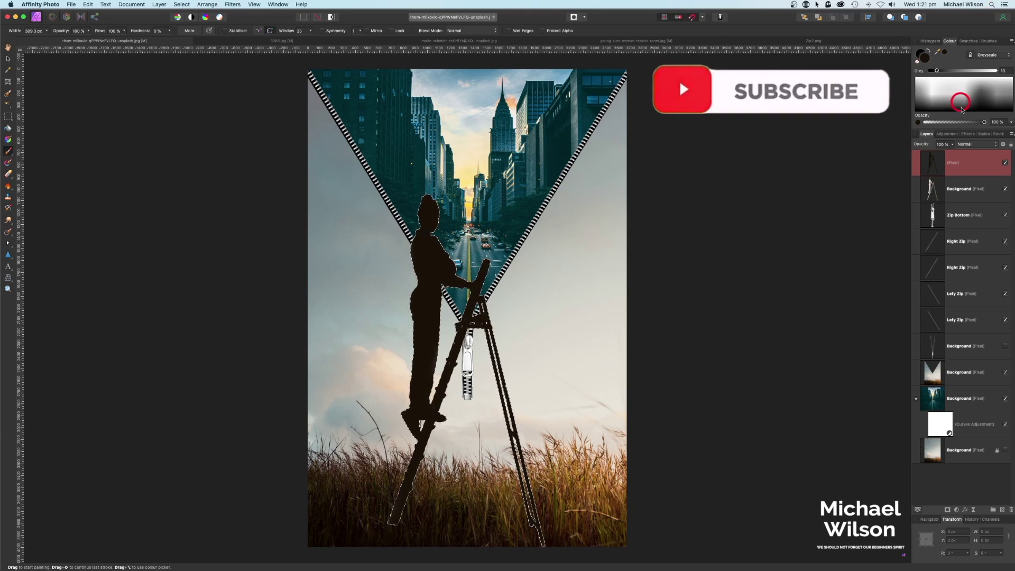
pyautogui.click(975, 146)
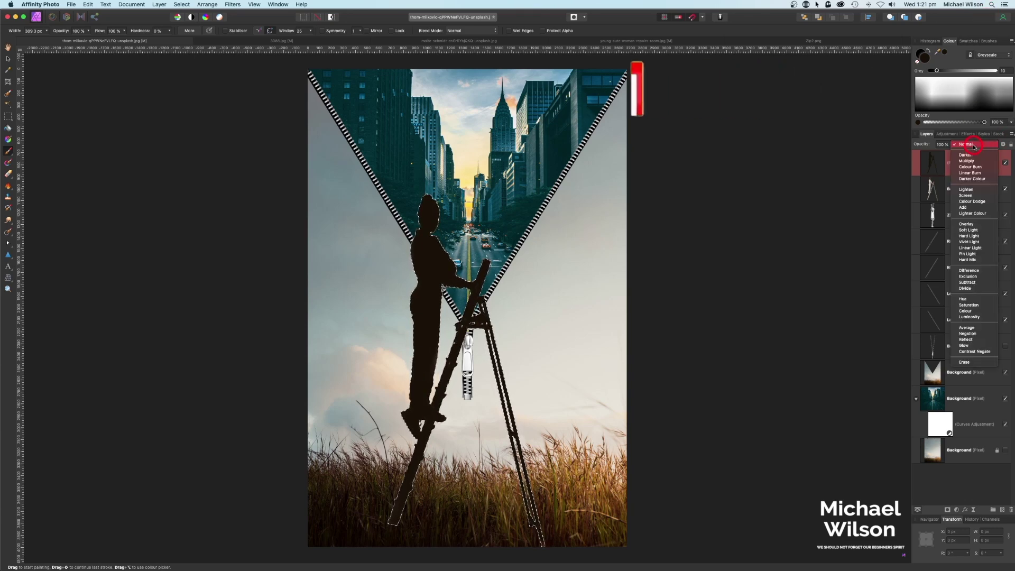
pyautogui.click(969, 230)
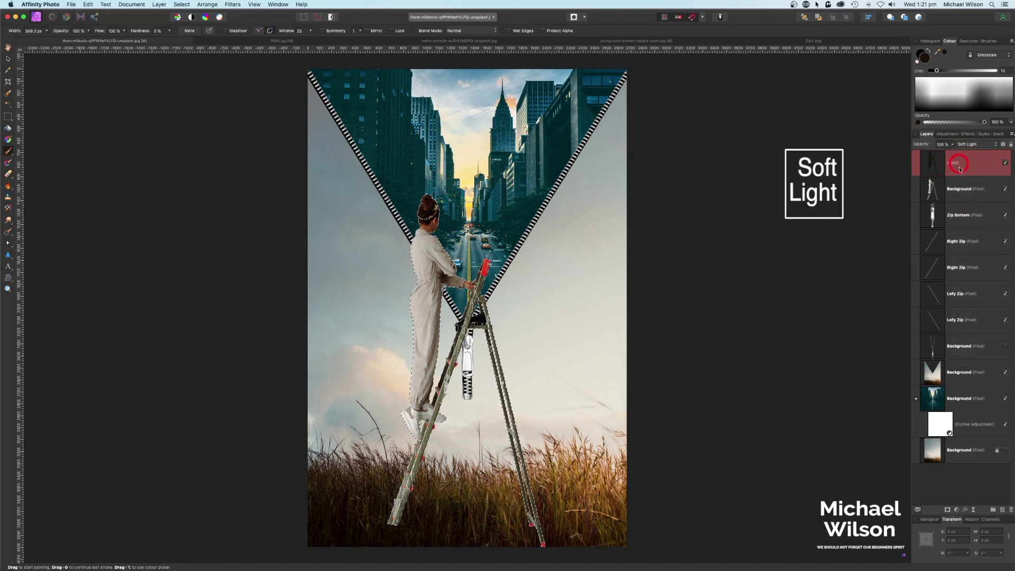
# - Add another pixel layer at the top of the stack and sample a light cream tone from the sky as the brush colour
pyautogui.click(1003, 508)
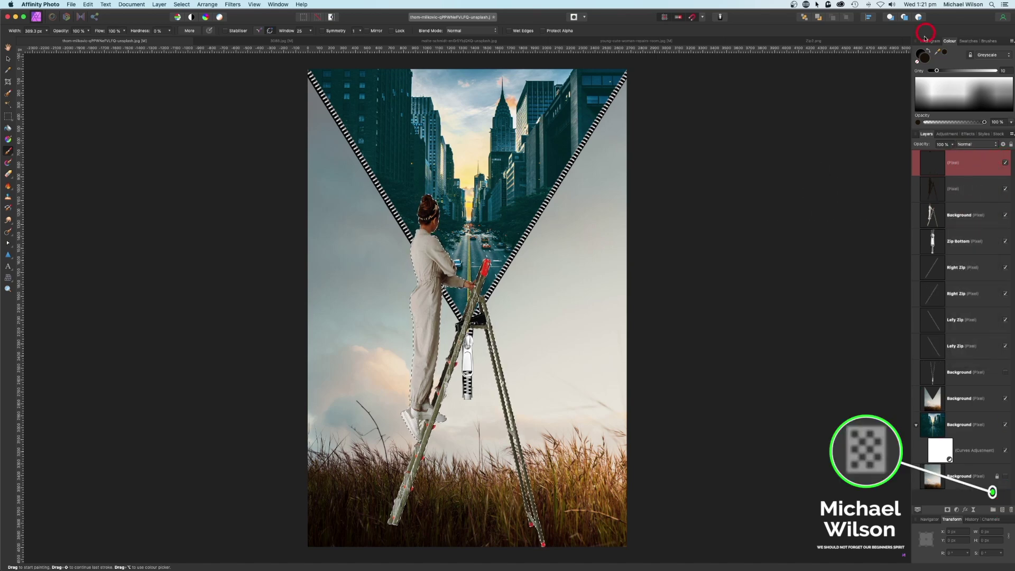
pyautogui.moveTo(939, 53); pyautogui.dragTo(386, 363)
pyautogui.click(945, 53)
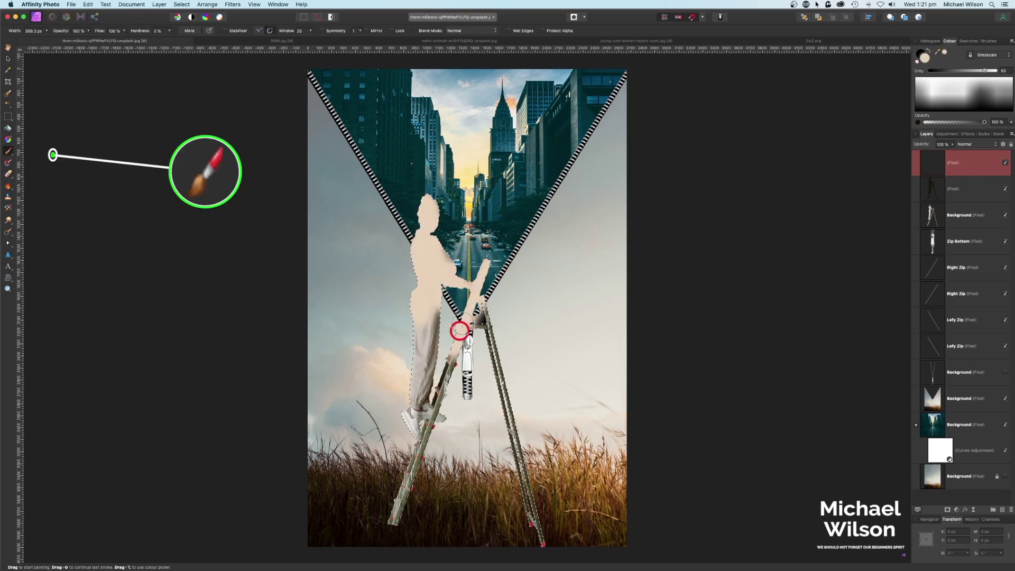
# - Paint the whole woman-and-ladder selection with the light cream tone and set the layer's blend mode to Multiply
pyautogui.moveTo(427, 455); pyautogui.dragTo(395, 526)
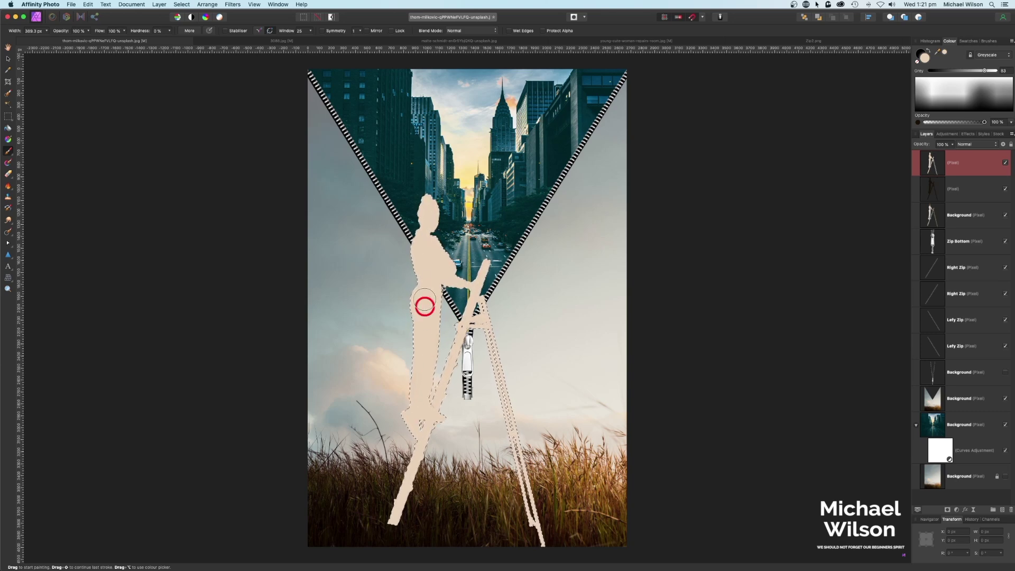
pyautogui.click(968, 144)
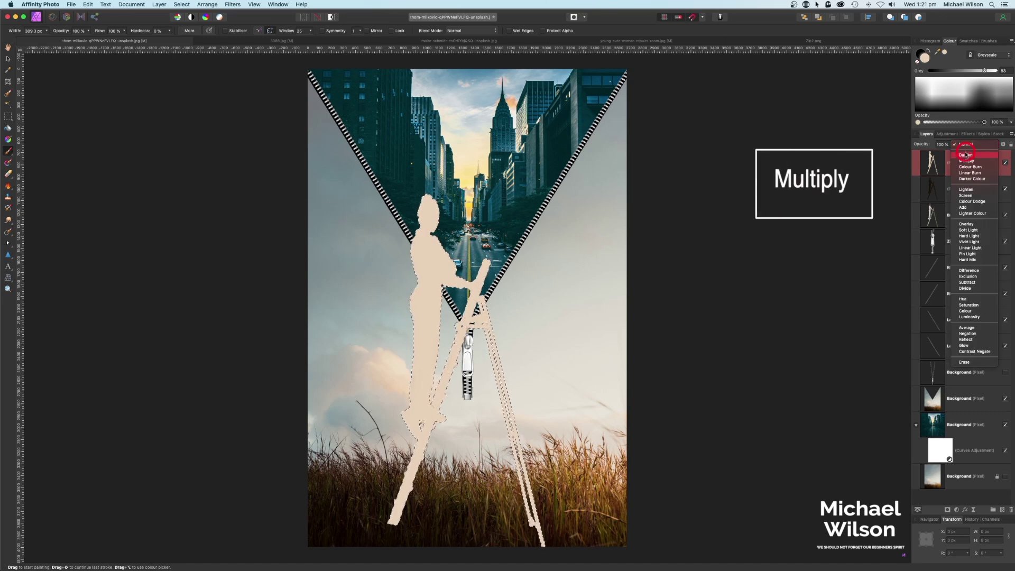
pyautogui.click(967, 161)
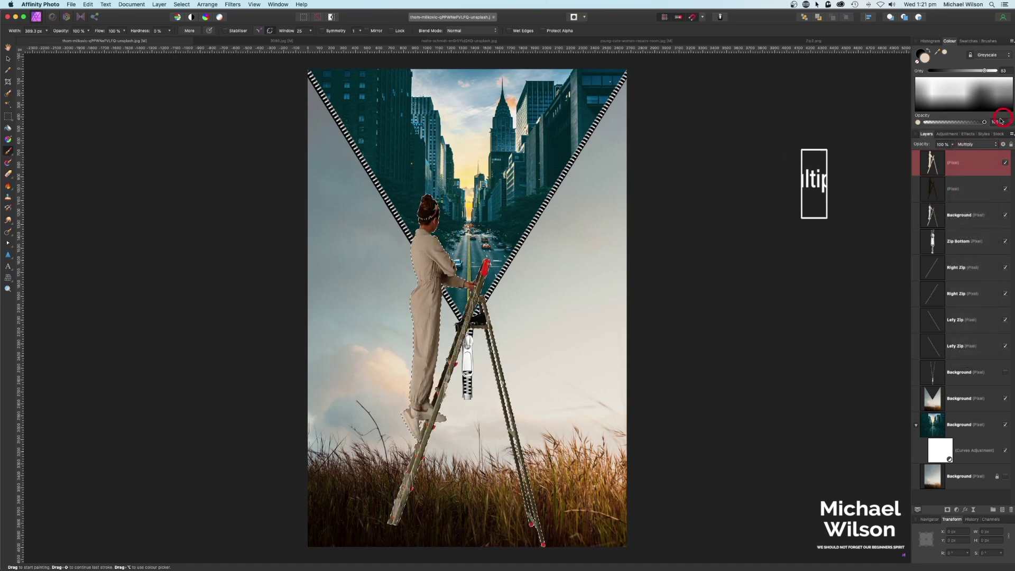
# - Lower the opacity of both painted tone layers to about 50% and compare the image with and without the upper one
pyautogui.keyDown('shift'); pyautogui.click(960, 190); pyautogui.keyUp('shift')
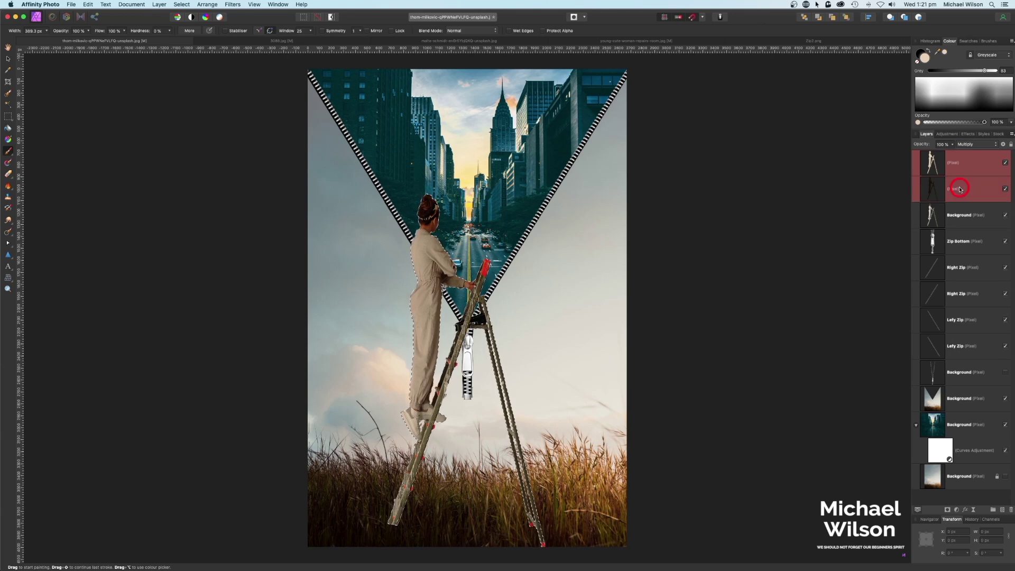
pyautogui.moveTo(955, 146); pyautogui.dragTo(920, 155)
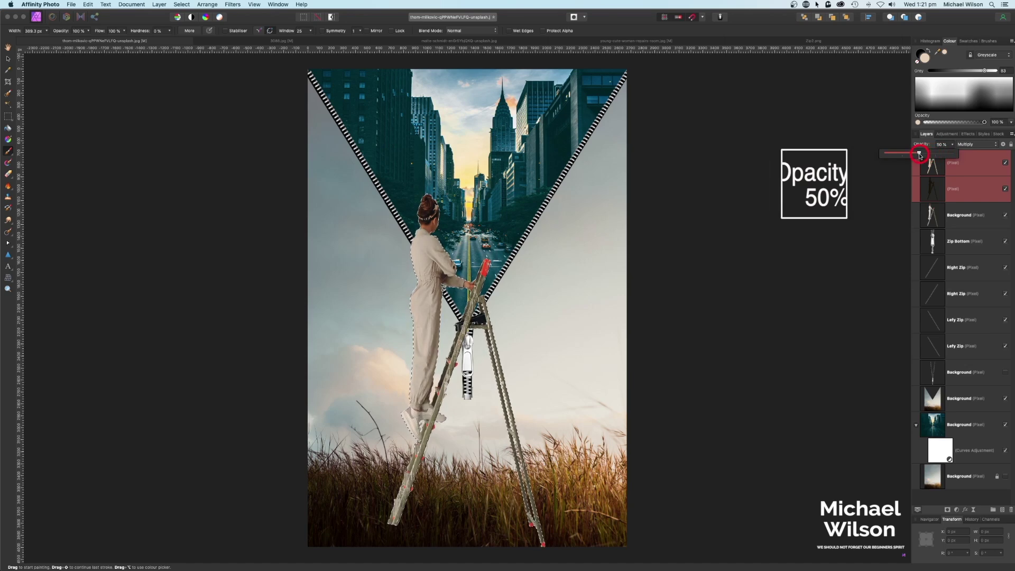
pyautogui.click(1006, 163)
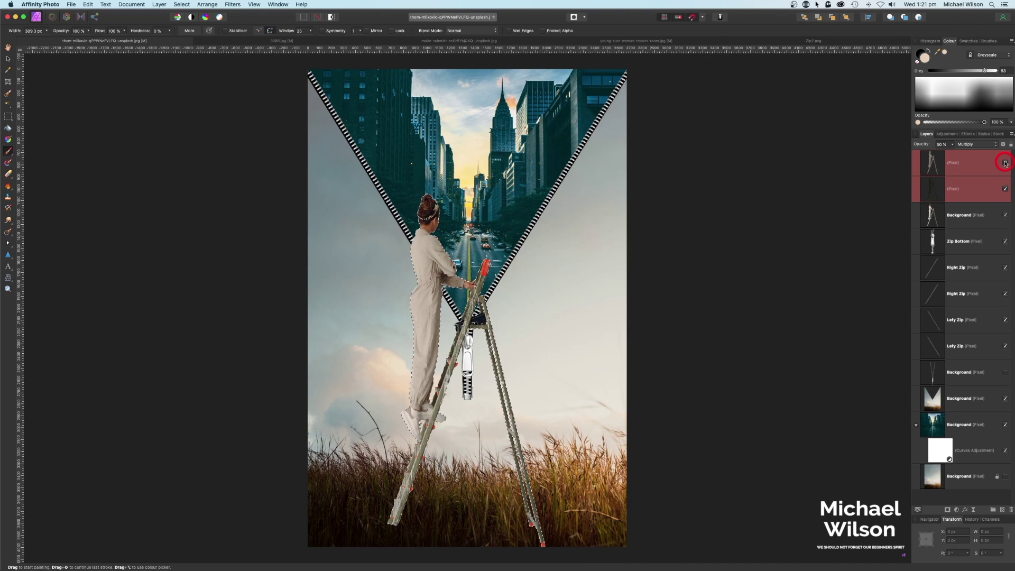
pyautogui.click(1006, 163)
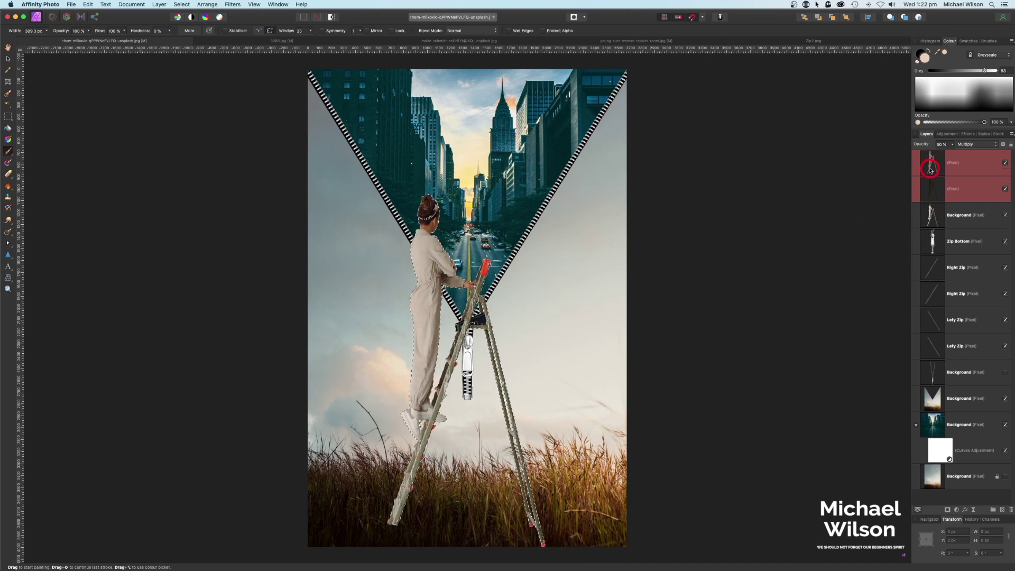
# - Clear the selection and group the two tone layers with the woman-and-ladder layer under the name Model
pyautogui.press('super+d')
pyautogui.moveTo(937, 167); pyautogui.dragTo(955, 197)
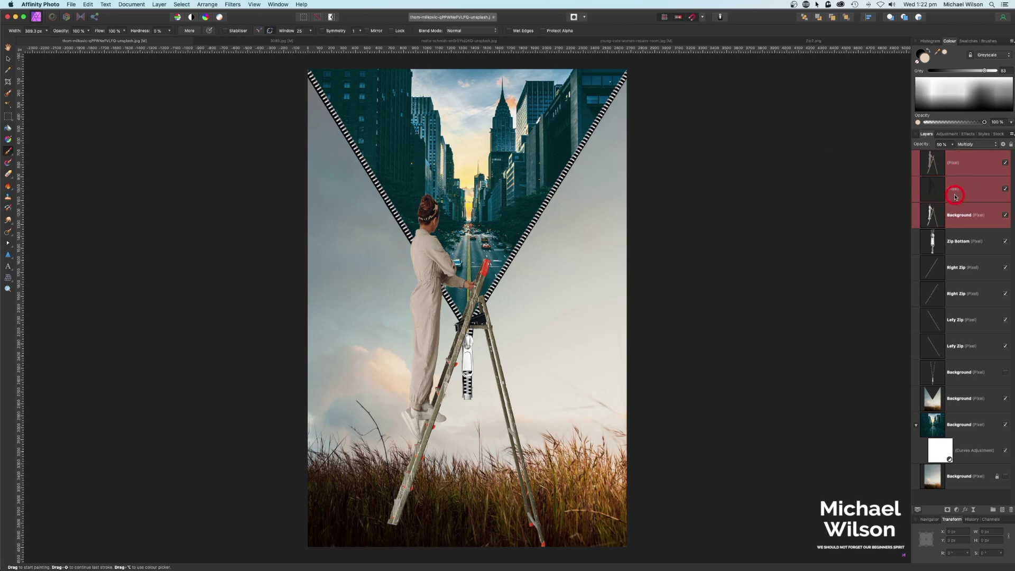
pyautogui.press('super+g')
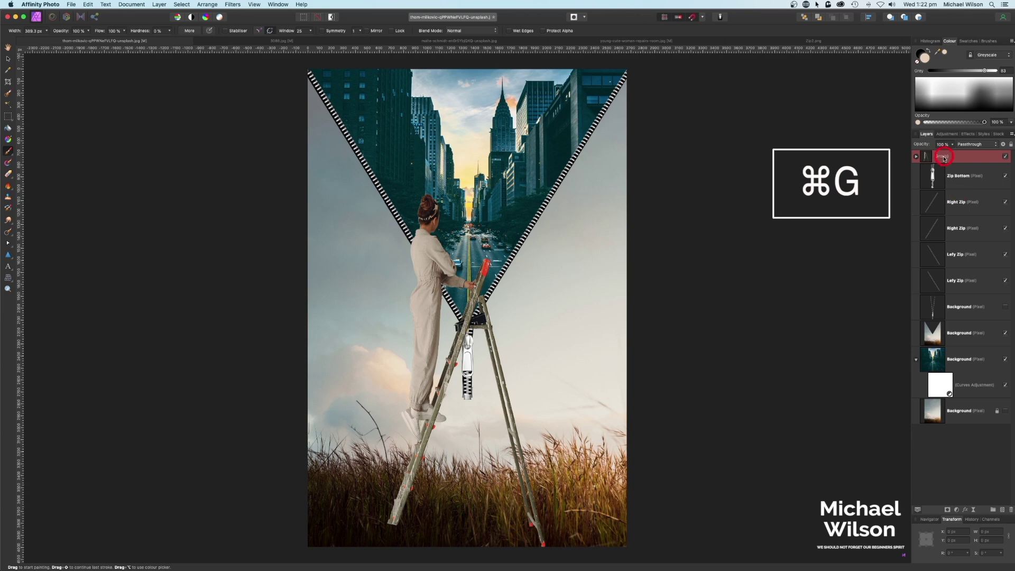
pyautogui.doubleClick(944, 159)
pyautogui.write('Model')
pyautogui.press('Return')
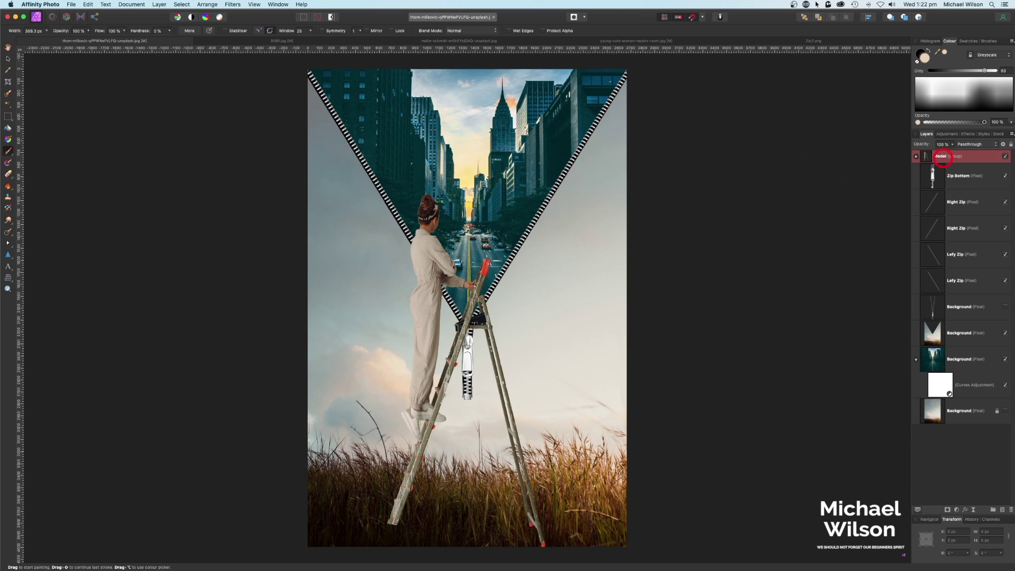
# - Add a mask to the Model group and set up a black paint brush with about 25% flow and 100% opacity
pyautogui.click(947, 510)
pyautogui.click(945, 177)
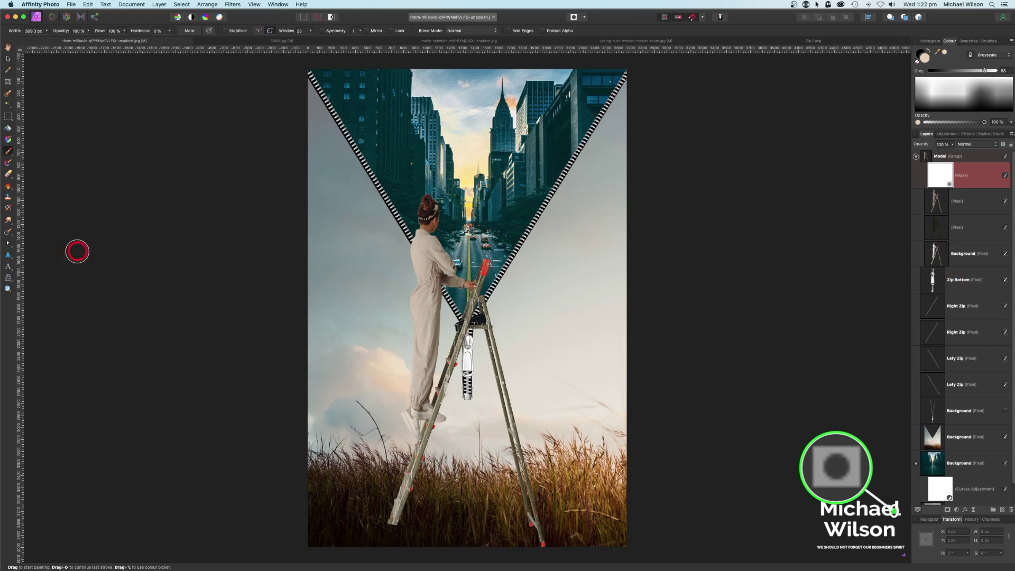
pyautogui.click(10, 155)
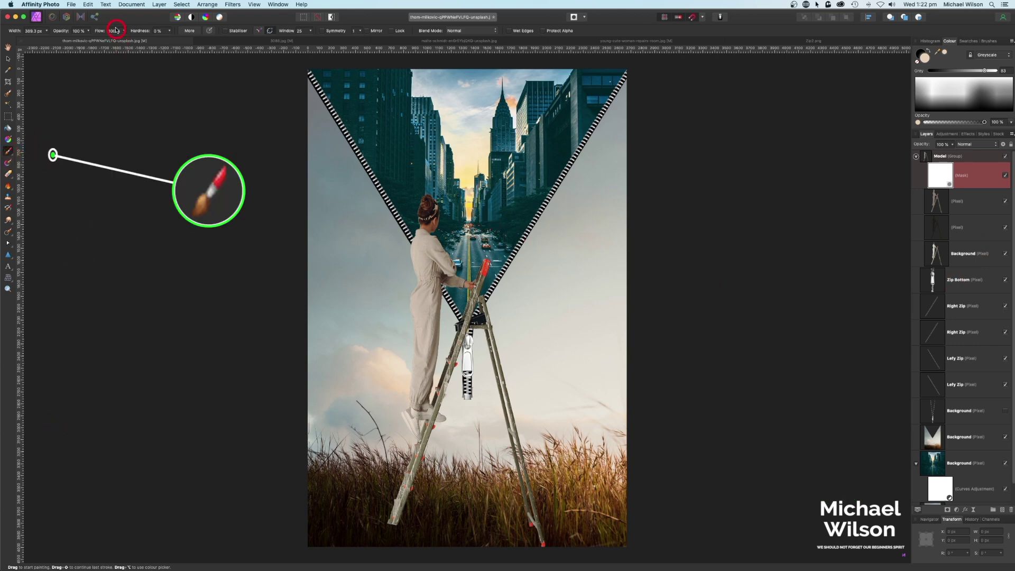
pyautogui.moveTo(124, 31); pyautogui.dragTo(98, 41)
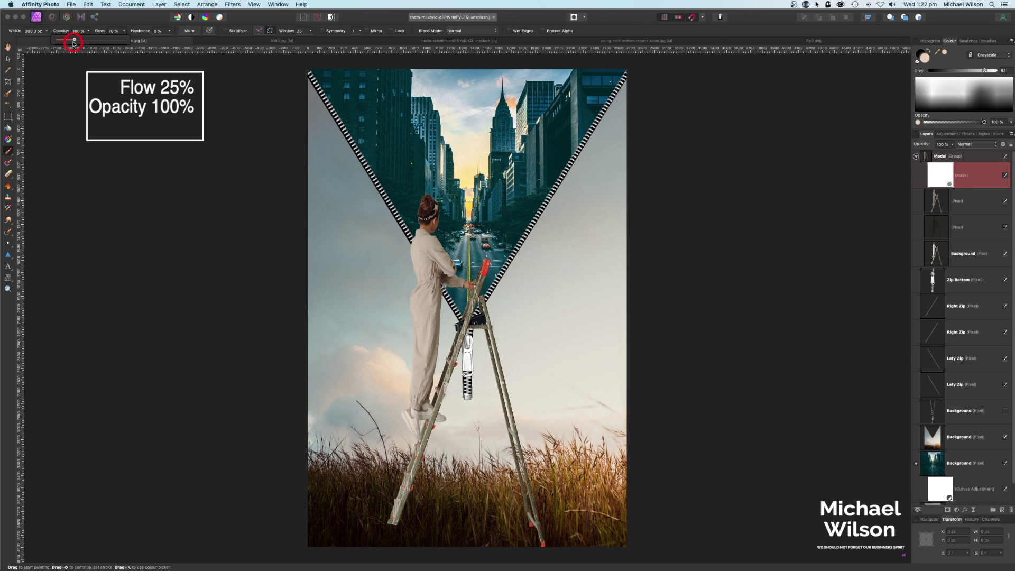
pyautogui.click(926, 53)
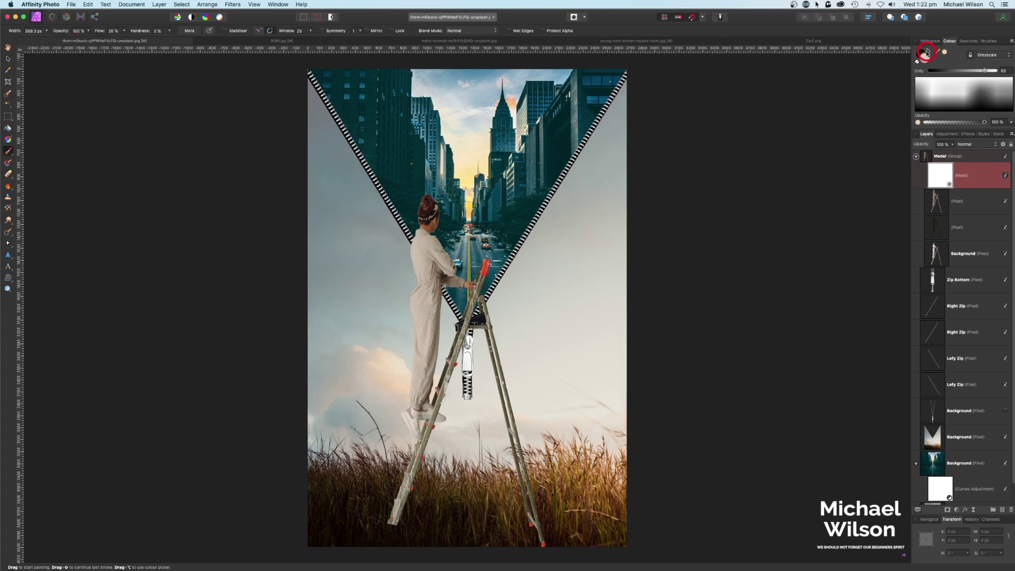
pyautogui.press('d')
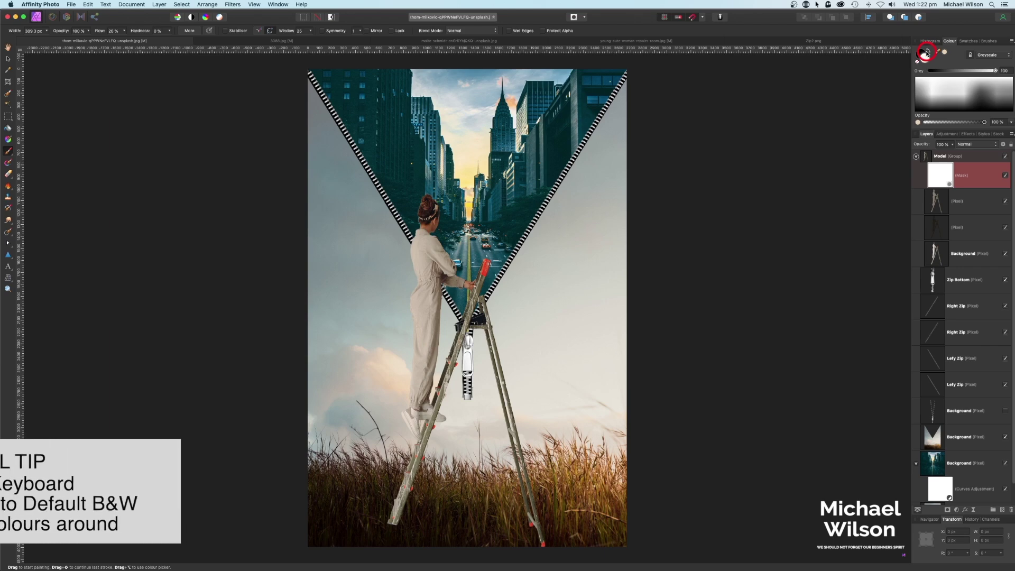
pyautogui.press('x')
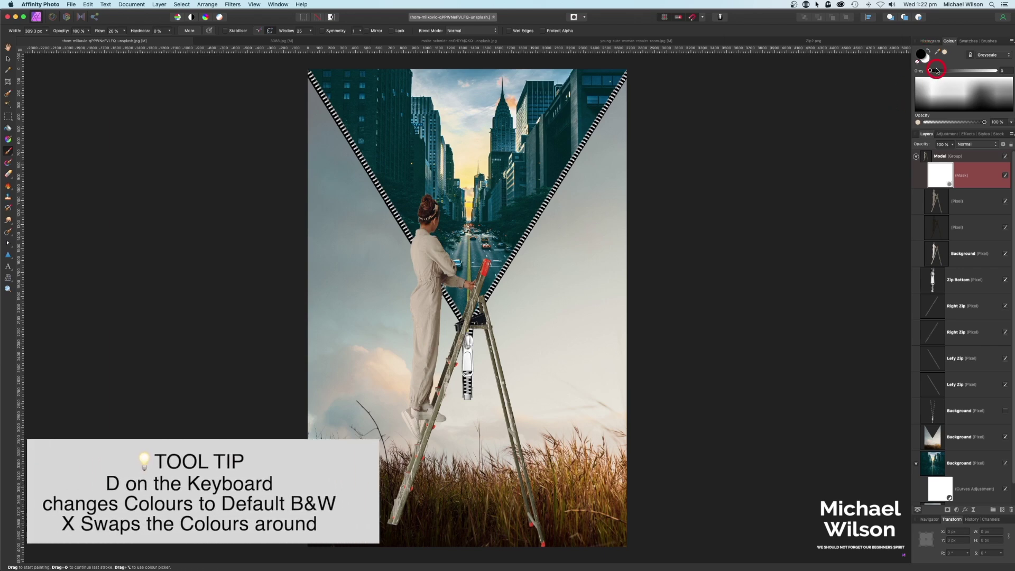
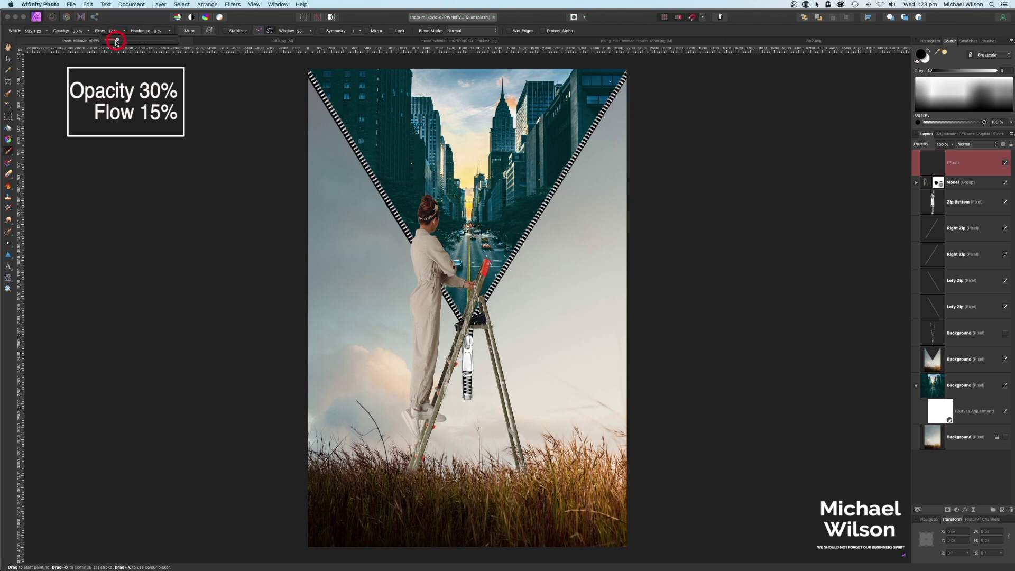
# - Set the brush flow to 15% at 30% opacity and sample the yellow sunset glow as the paint colour
pyautogui.moveTo(114, 43); pyautogui.dragTo(116, 42)
pyautogui.moveTo(947, 53); pyautogui.dragTo(495, 242)
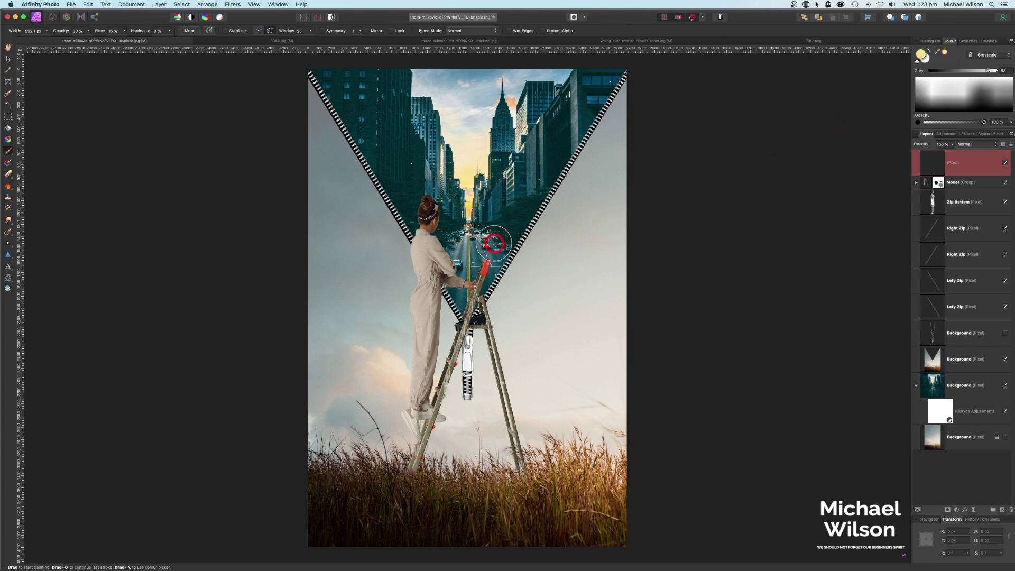
pyautogui.scroll(3, 495, 242)
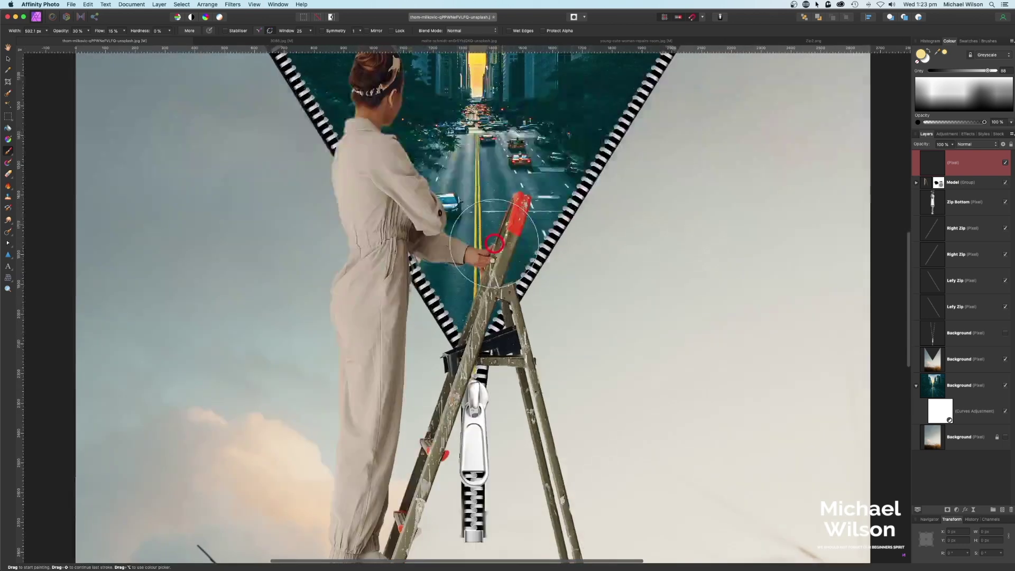
pyautogui.scroll(2, 407, 224)
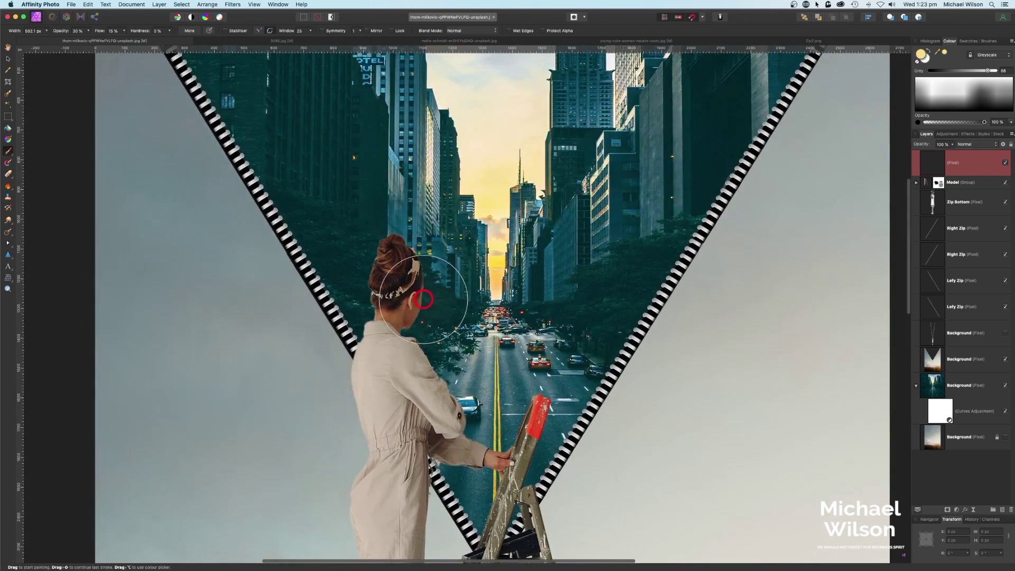
# - Shrink the brush to about 118 px and paint a faint yellow glow along the zip teeth bordering the city street
pyautogui.press('[')
pyautogui.press('[')
pyautogui.press('[')
pyautogui.press('[')
pyautogui.press('[')
pyautogui.press('[')
pyautogui.press('[')
pyautogui.press('[')
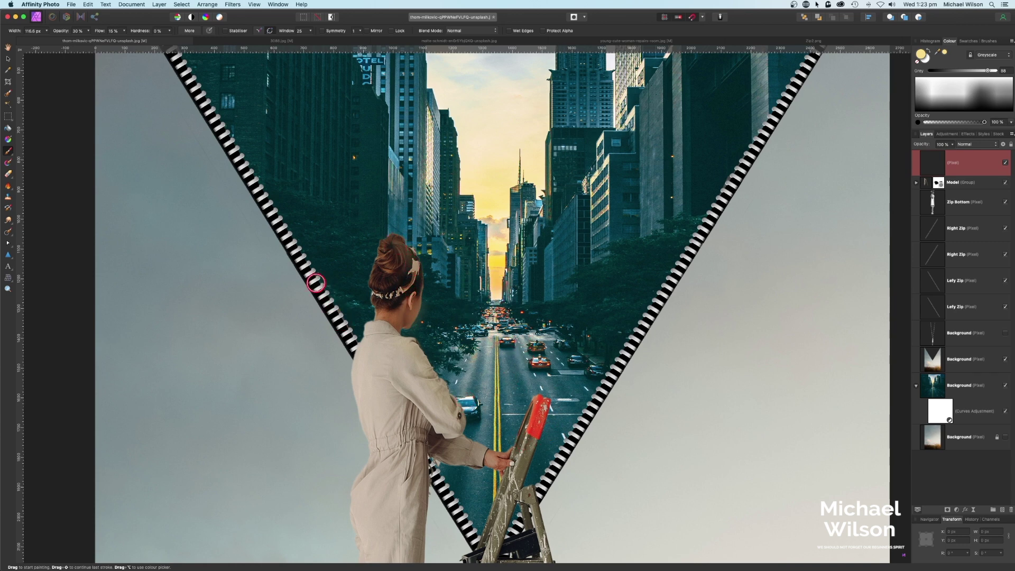
pyautogui.moveTo(317, 283)
pyautogui.mouseDown()
pyautogui.moveTo(290, 242)
pyautogui.moveTo(345, 336)
pyautogui.moveTo(286, 243)
pyautogui.moveTo(365, 357)
pyautogui.mouseUp()
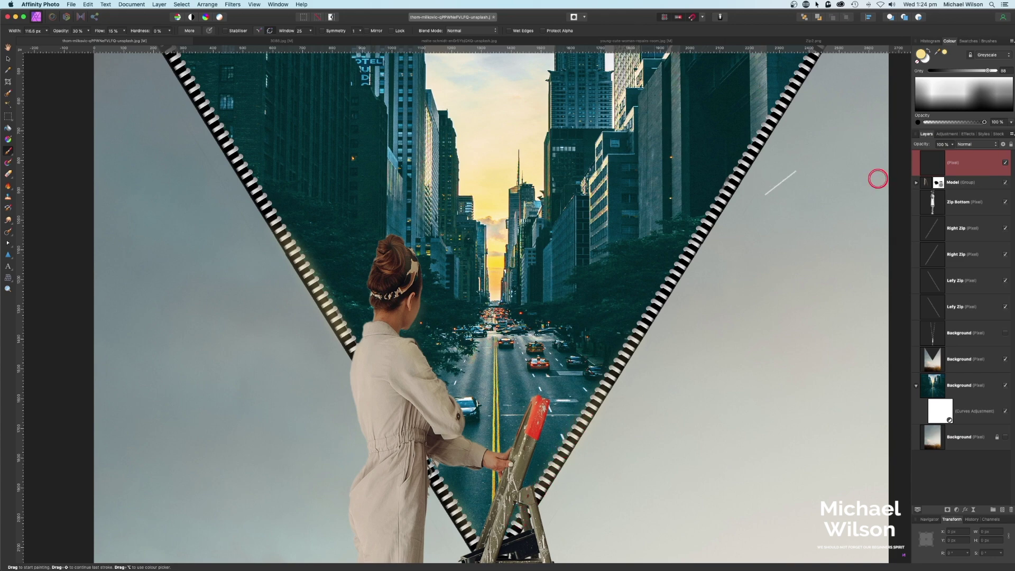
# - Reduce the yellow glow layer's opacity to about 50% and compare the composite with and without it
pyautogui.press('super+0')
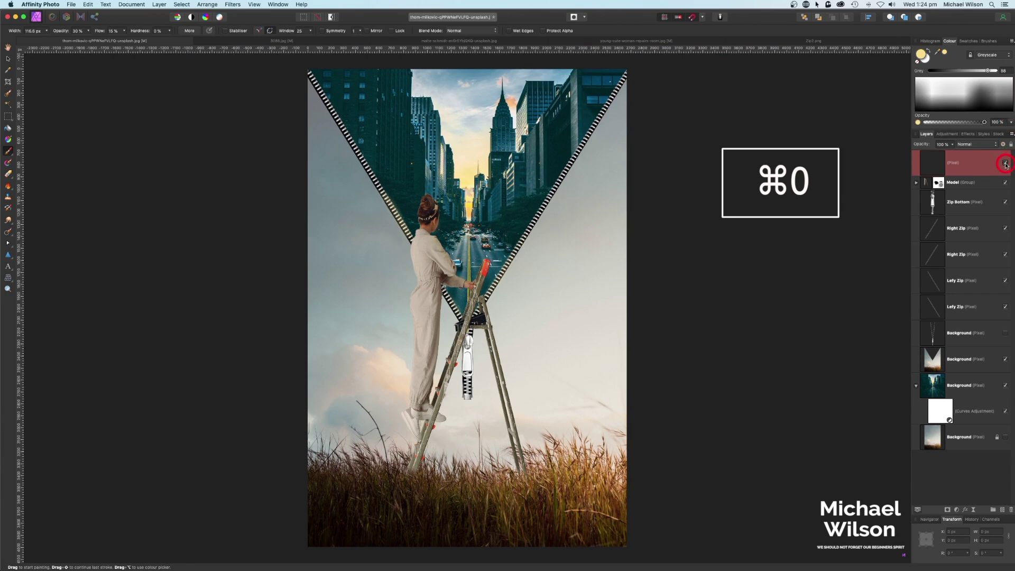
pyautogui.click(952, 146)
pyautogui.moveTo(952, 154); pyautogui.dragTo(927, 155)
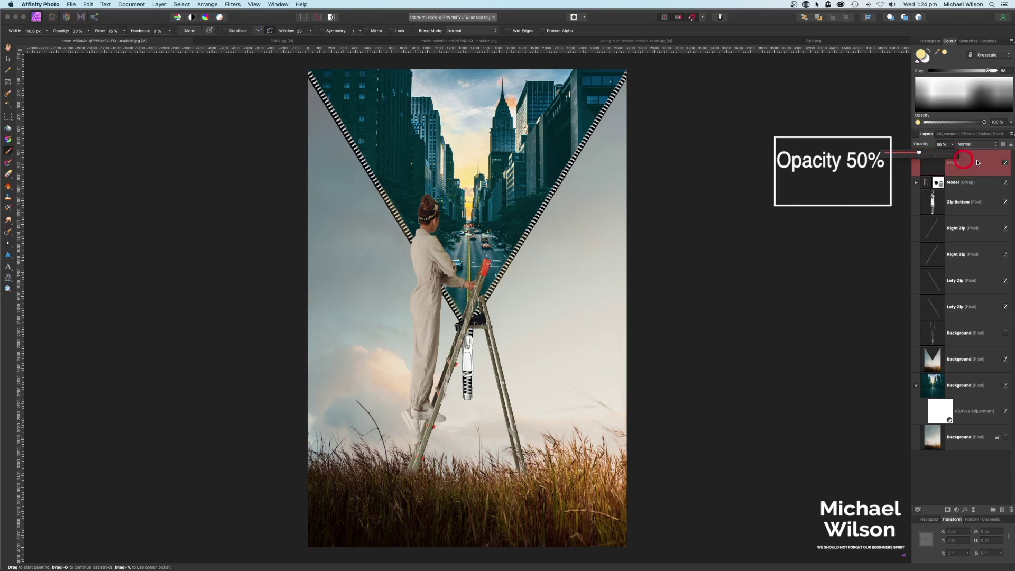
pyautogui.click(1005, 163)
pyautogui.click(1006, 162)
pyautogui.click(1005, 163)
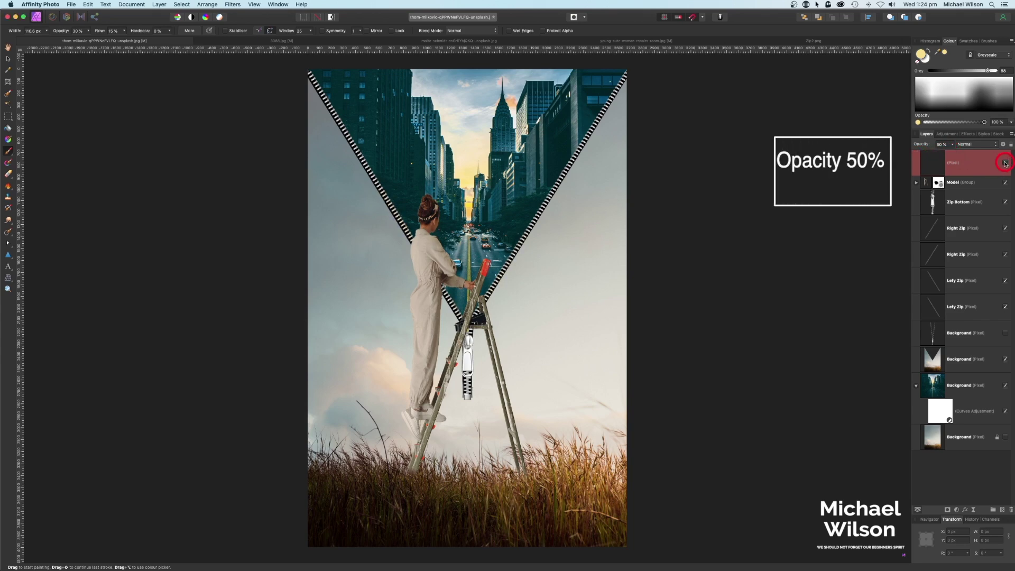
pyautogui.click(1005, 163)
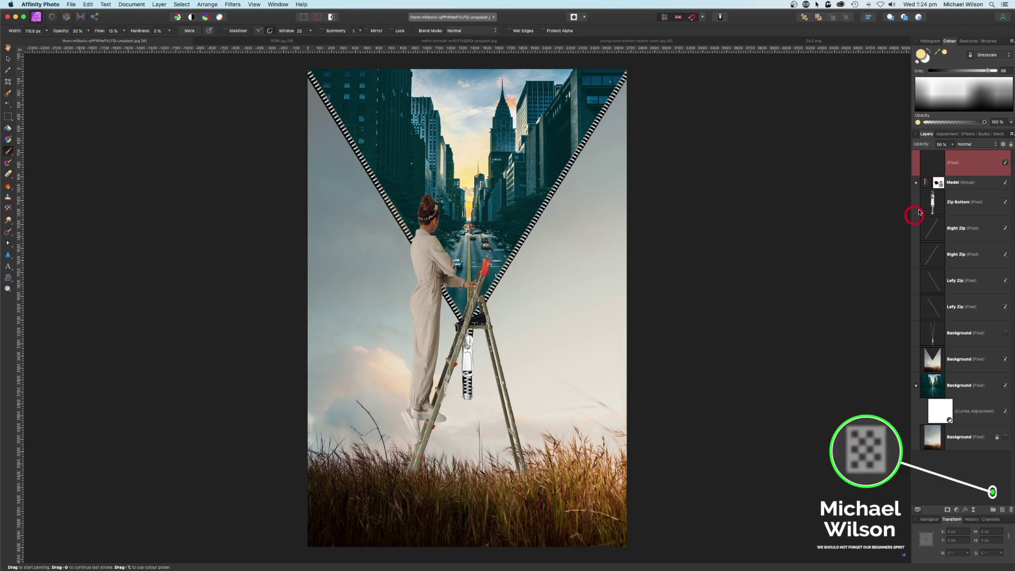
# - Add a new pixel layer, move it beneath the Right Zip and Lefy Zip layers, and reset the paint colour to black
pyautogui.click(1002, 511)
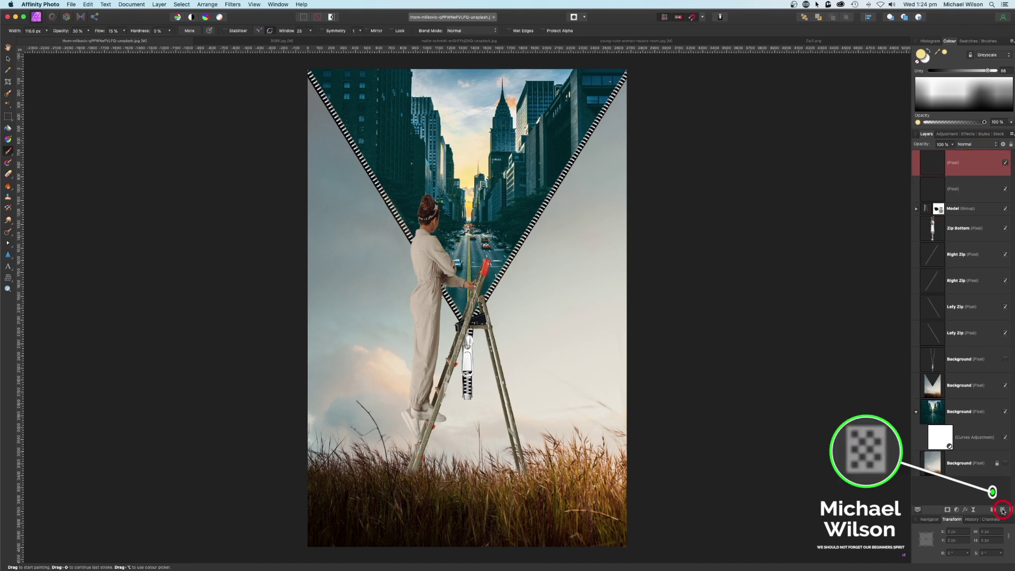
pyautogui.moveTo(971, 168); pyautogui.dragTo(955, 342)
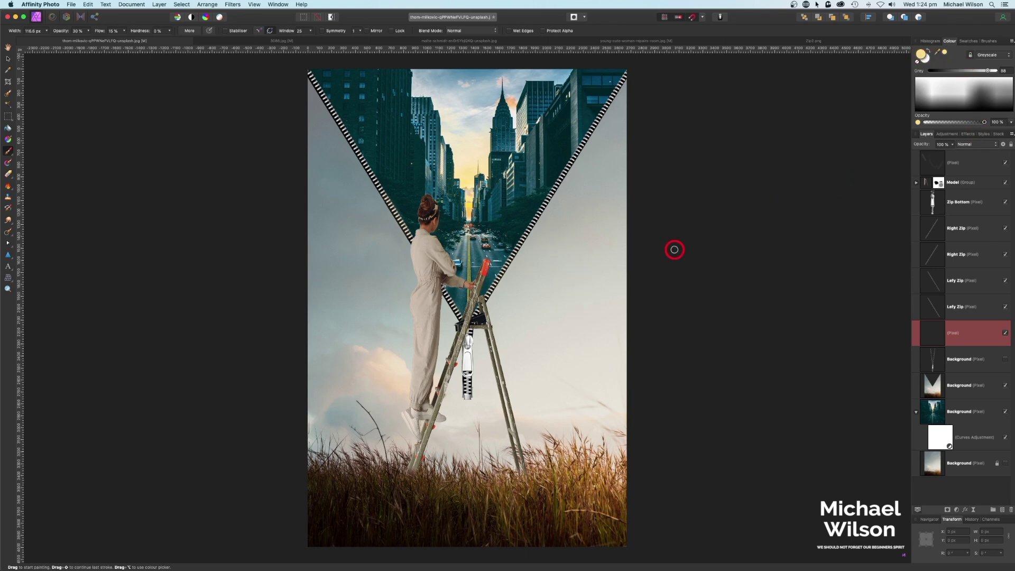
pyautogui.press('d')
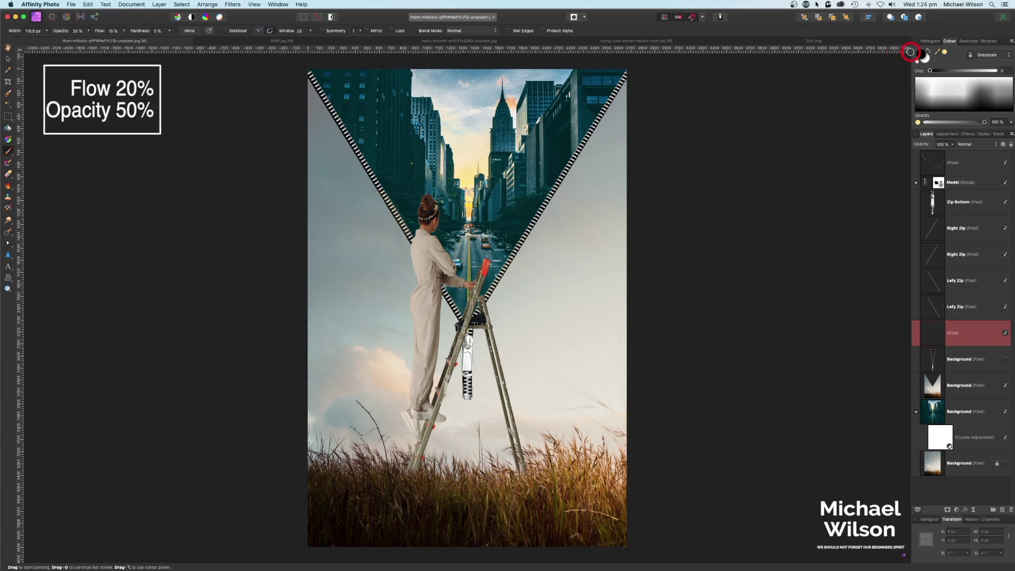
# - Set the brush to 21% flow and 54% opacity and paint a straight shadow along the right zip down to the zip bottom
pyautogui.click(123, 32)
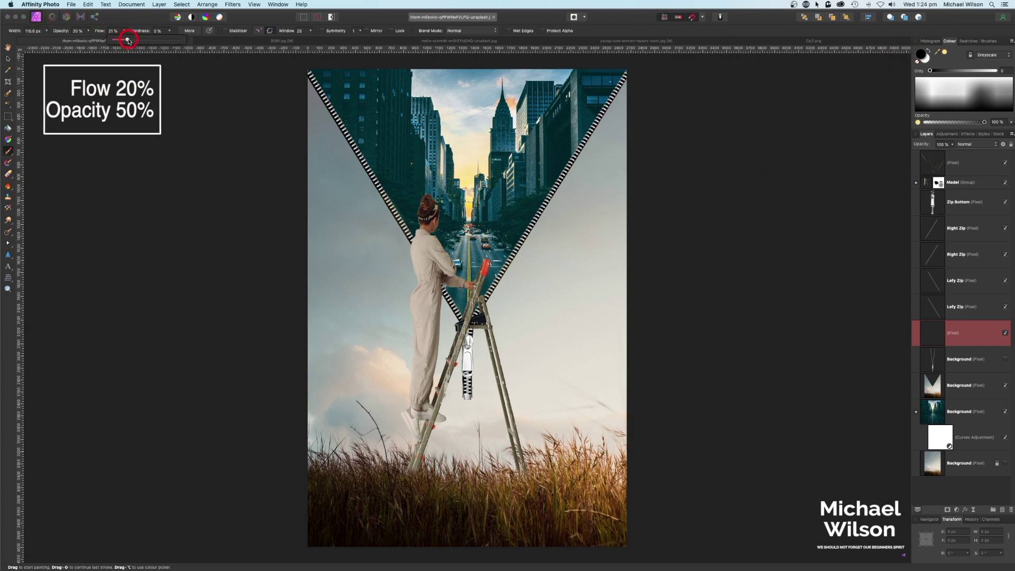
pyautogui.click(89, 32)
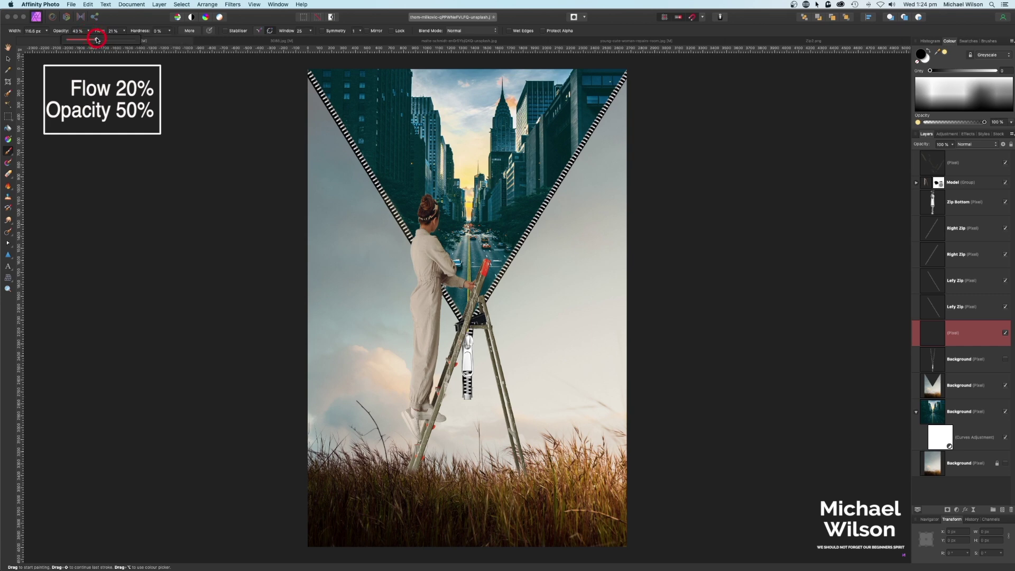
pyautogui.moveTo(98, 40); pyautogui.dragTo(102, 40)
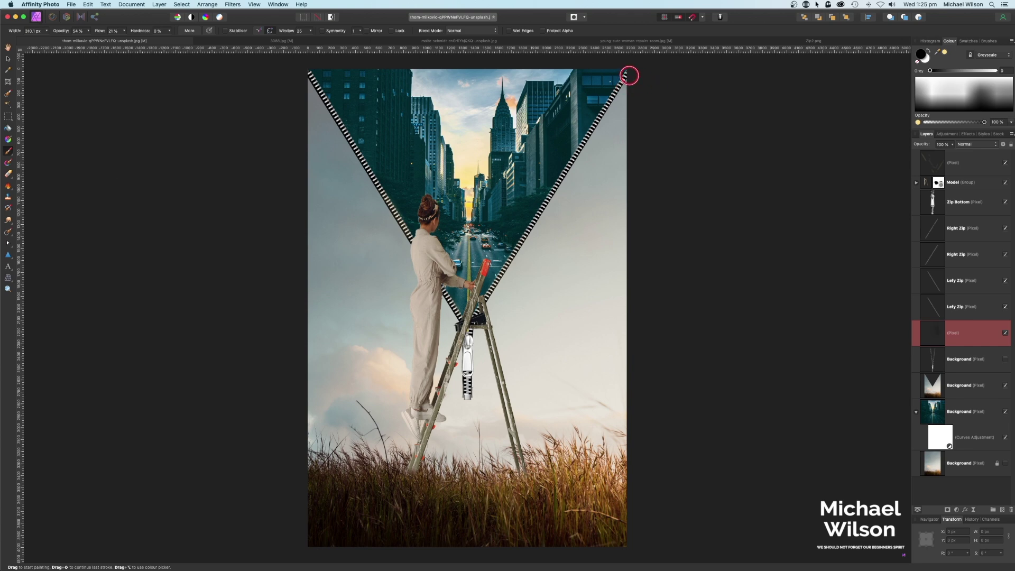
pyautogui.moveTo(630, 75); pyautogui.dragTo(476, 320)
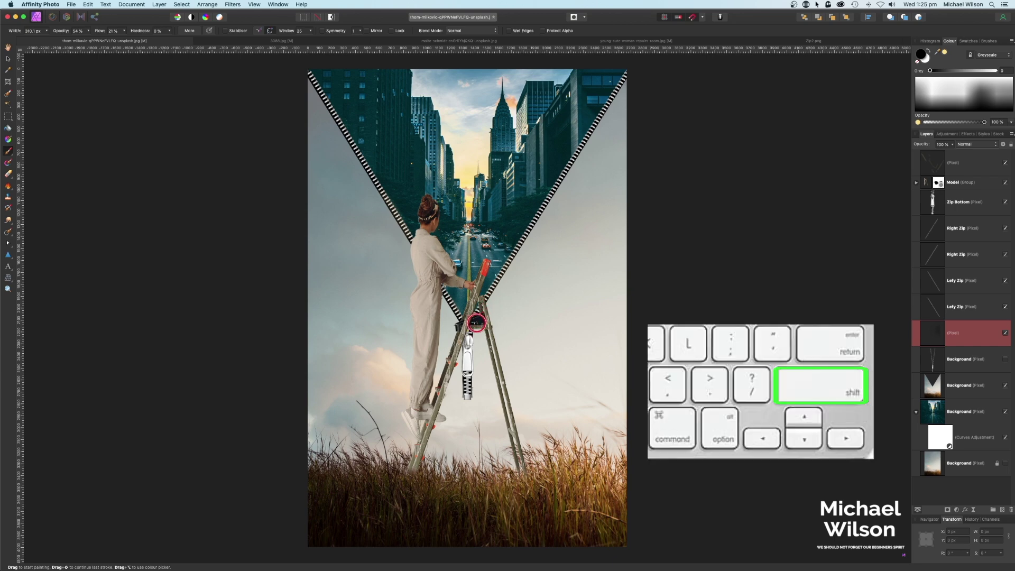
# - Finish the straight black shadow beside the right zip and paint a matching one along the left zip down to the zip bottom
pyautogui.keyDown('shift'); pyautogui.click(476, 323); pyautogui.keyUp('shift')
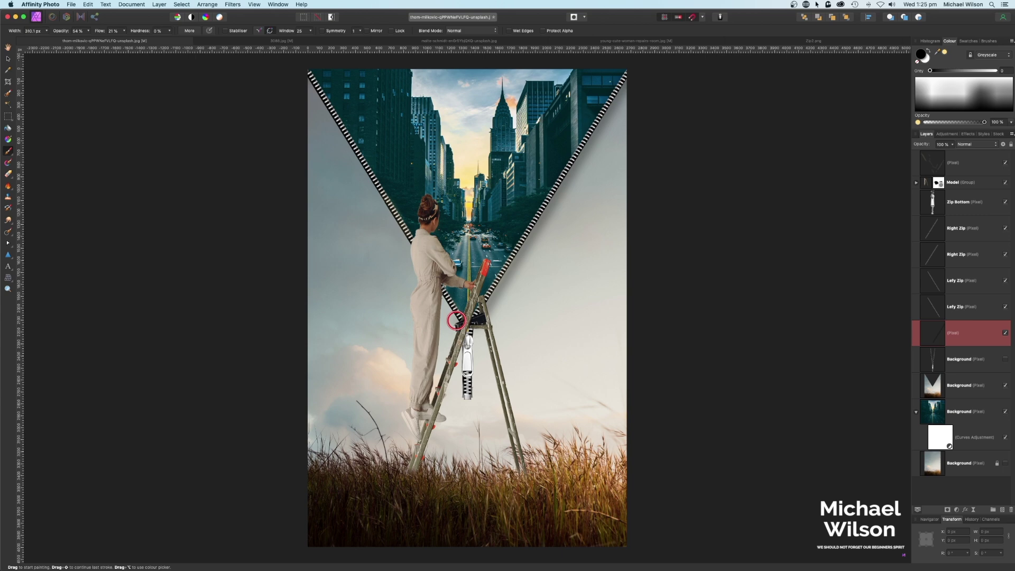
pyautogui.keyDown('shift'); pyautogui.click(457, 321); pyautogui.keyUp('shift')
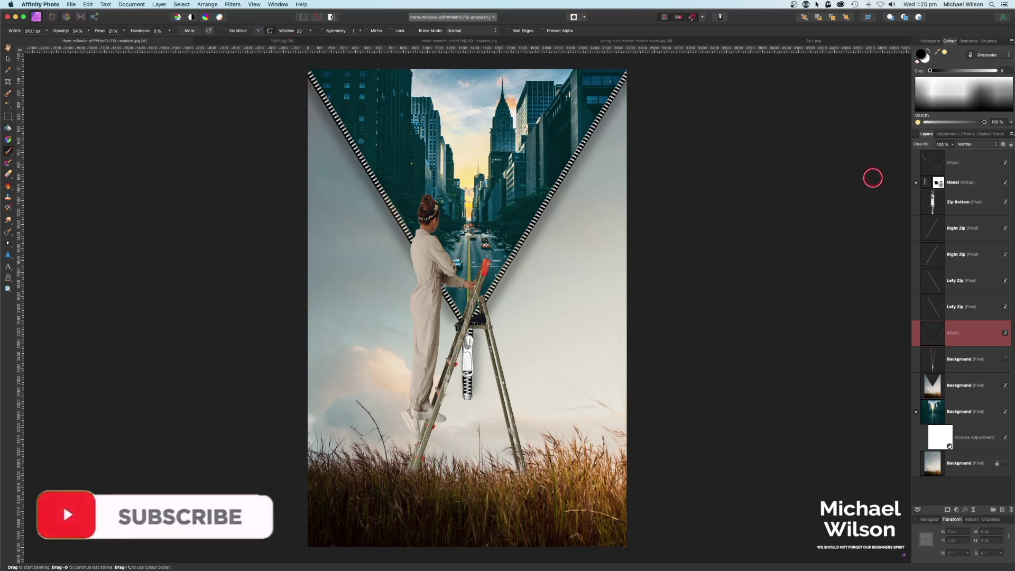
# - Select every layer from the glow layer down to the bottom Background and merge the visible ones into a new pixel layer
pyautogui.click(949, 162)
pyautogui.press('5')
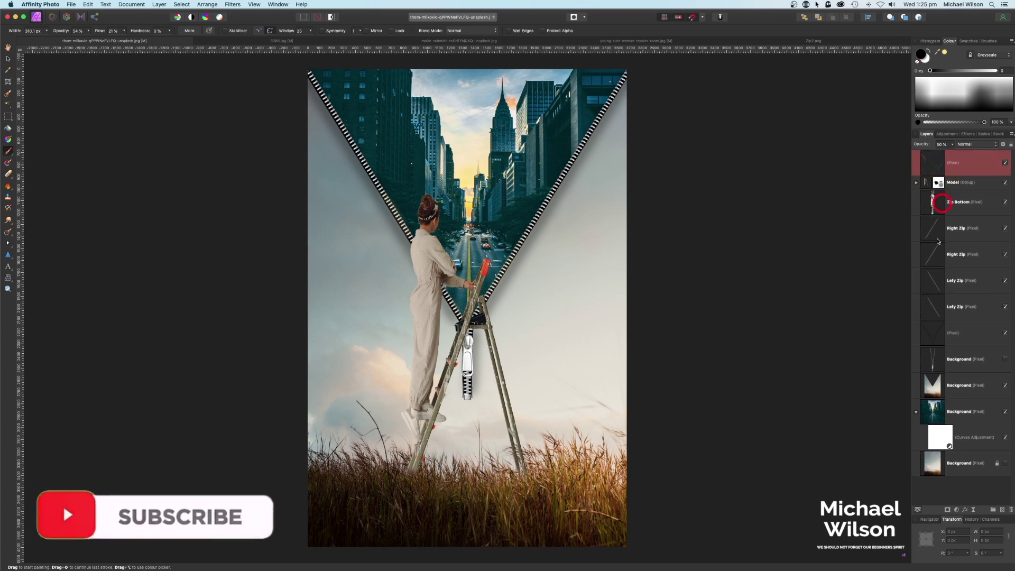
pyautogui.keyDown('shift'); pyautogui.click(955, 468); pyautogui.keyUp('shift')
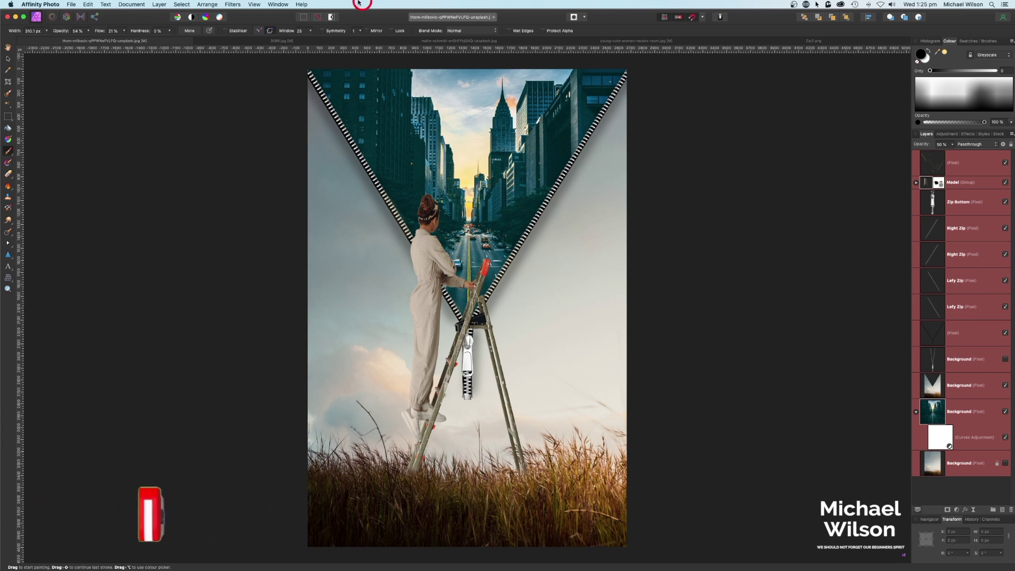
pyautogui.click(159, 5)
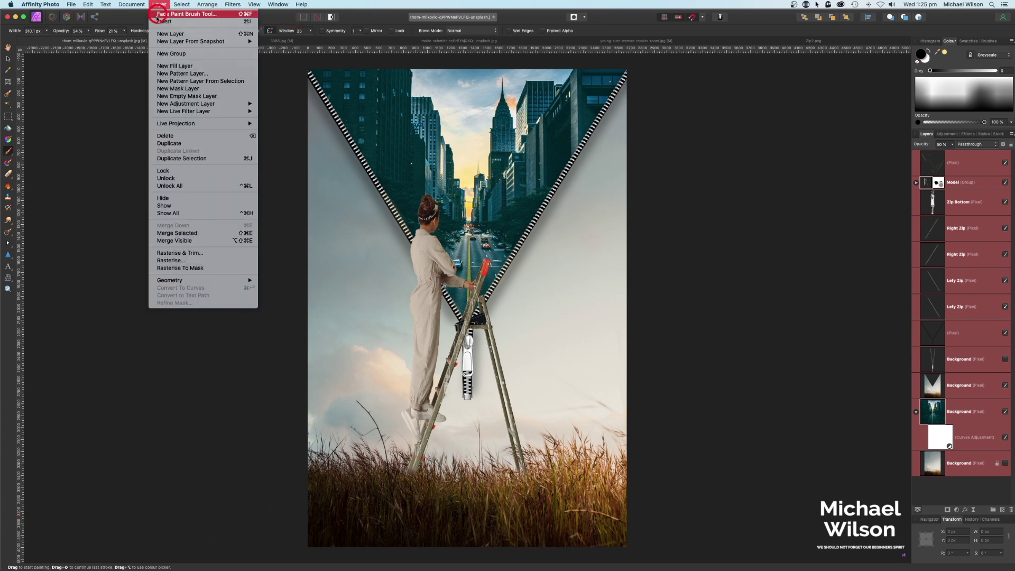
pyautogui.click(177, 241)
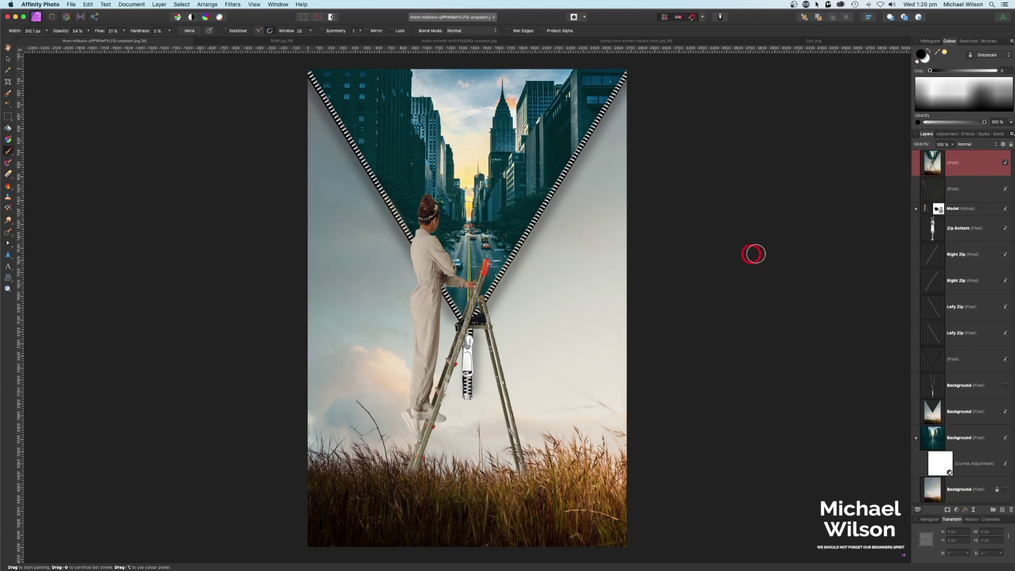
# - Tone map the merged layer with the Detailed preset, 20% tone compression and -8% contrast, and apply the result
pyautogui.click(81, 17)
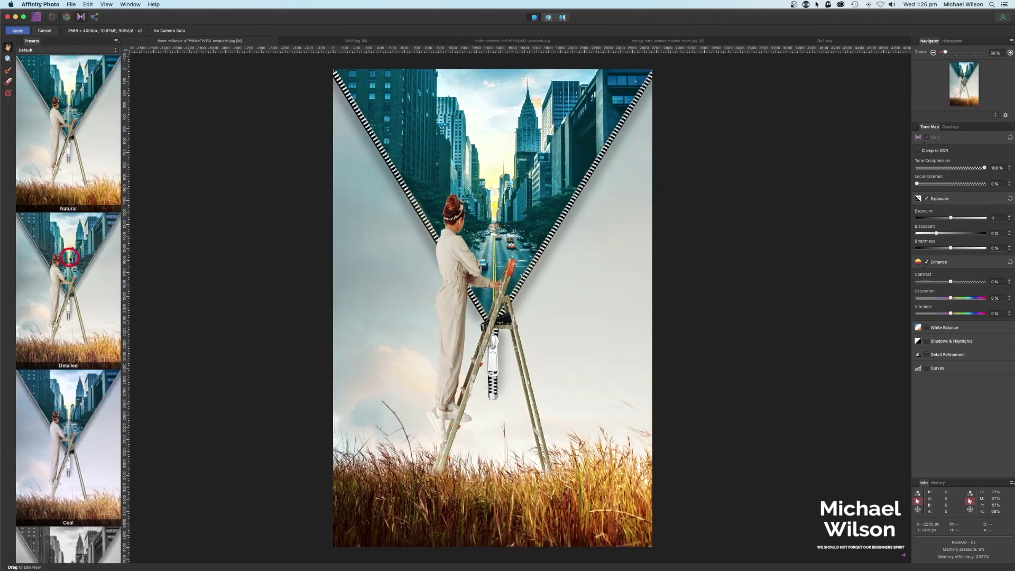
pyautogui.click(58, 256)
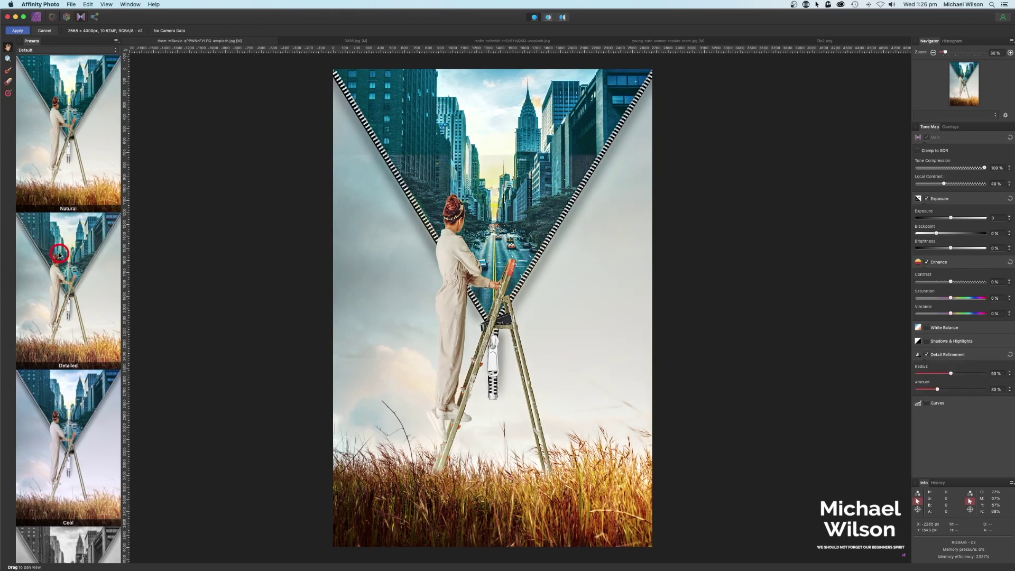
pyautogui.moveTo(985, 169); pyautogui.dragTo(937, 170)
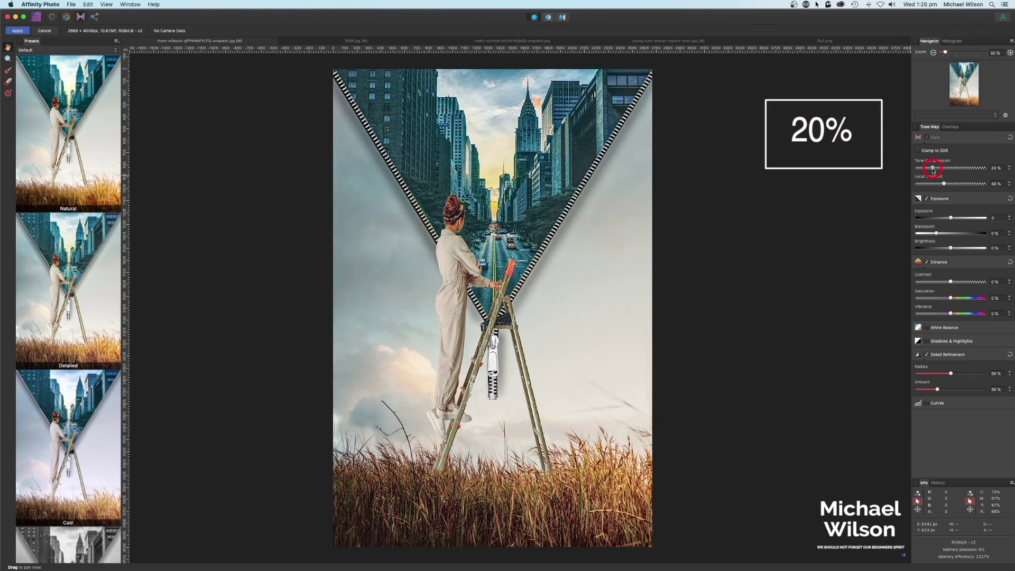
pyautogui.moveTo(932, 170); pyautogui.dragTo(931, 169)
pyautogui.moveTo(951, 282); pyautogui.dragTo(947, 286)
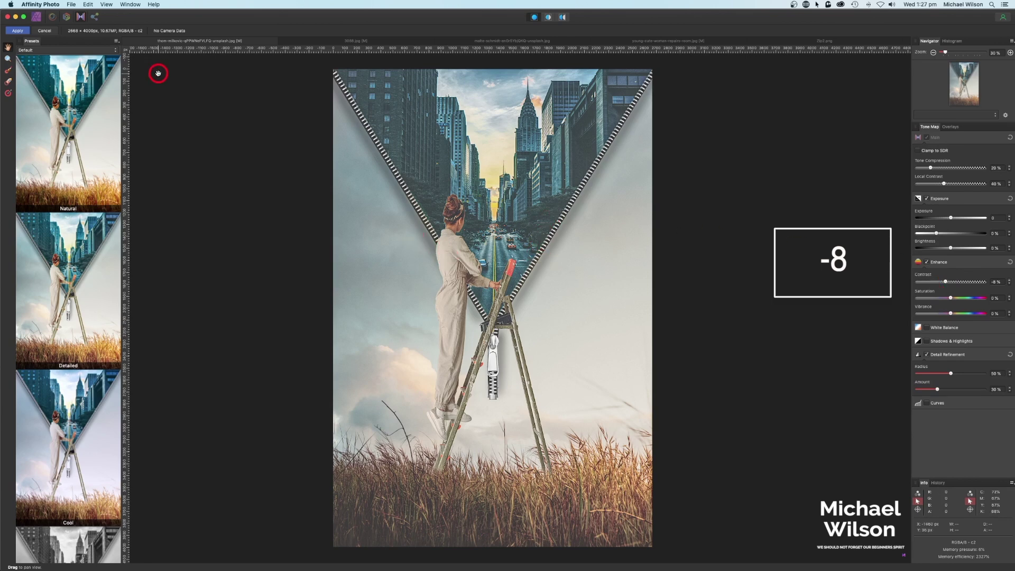
pyautogui.click(18, 31)
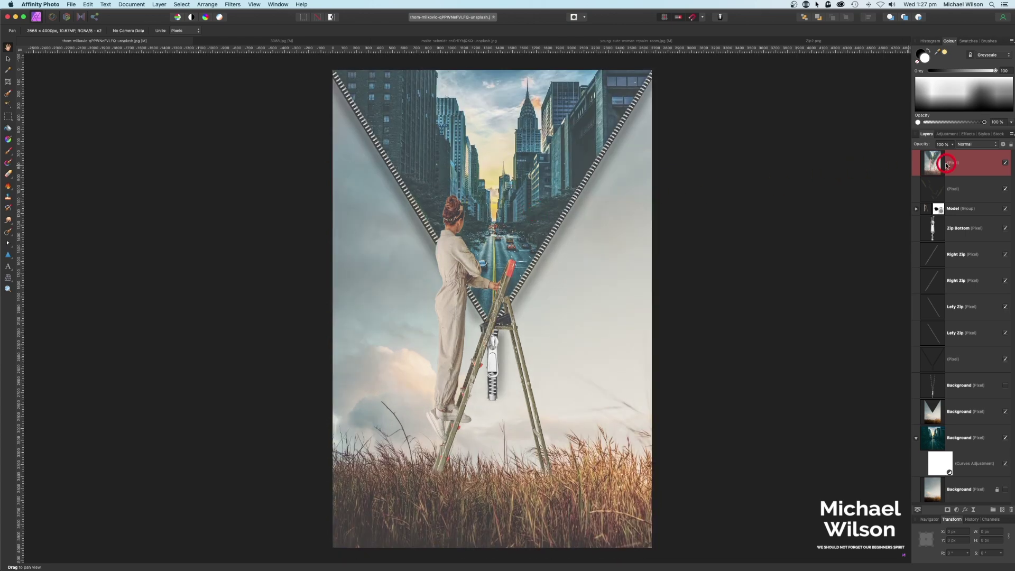
# - Add a Curves adjustment above the tone-mapped layer and raise the master curve's black point to about 0.05
pyautogui.click(957, 509)
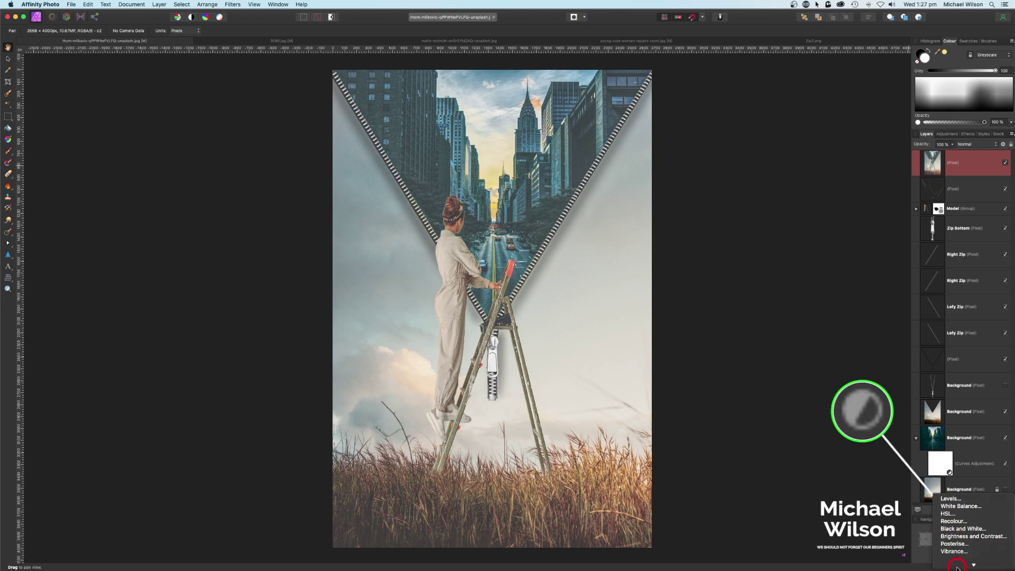
pyautogui.click(952, 521)
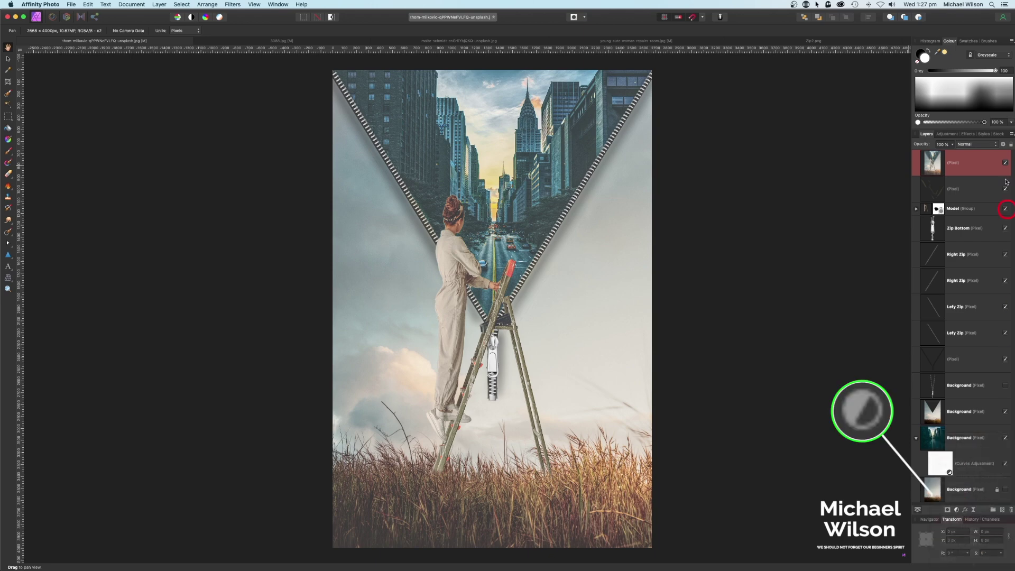
pyautogui.click(975, 166)
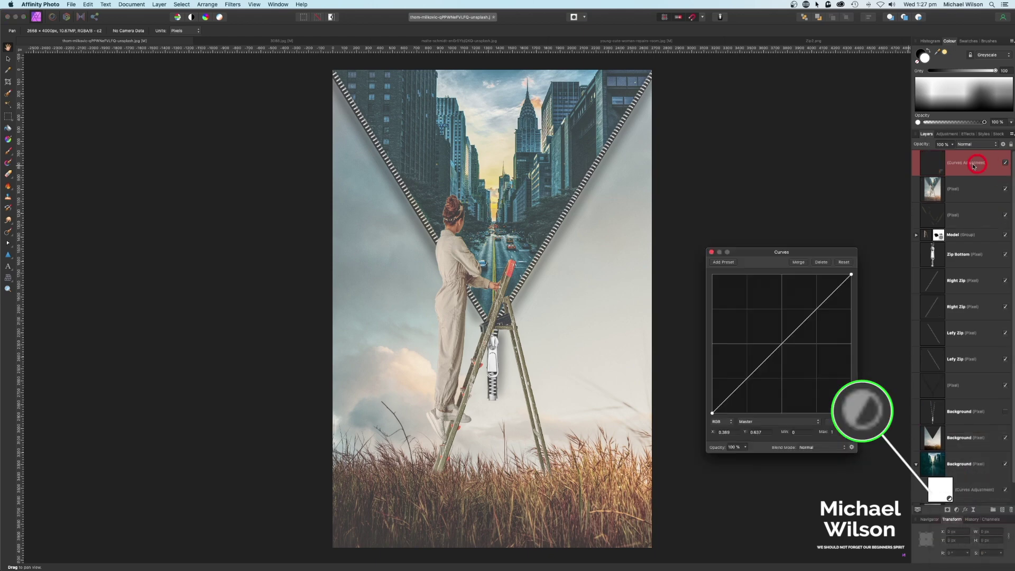
pyautogui.click(712, 412)
pyautogui.moveTo(713, 412); pyautogui.dragTo(712, 406)
# - Anchor the curve's midtones at about 0.475, 0.469, lift the highlights to about 0.72, 0.76, and close the Curves settings
pyautogui.click(777, 350)
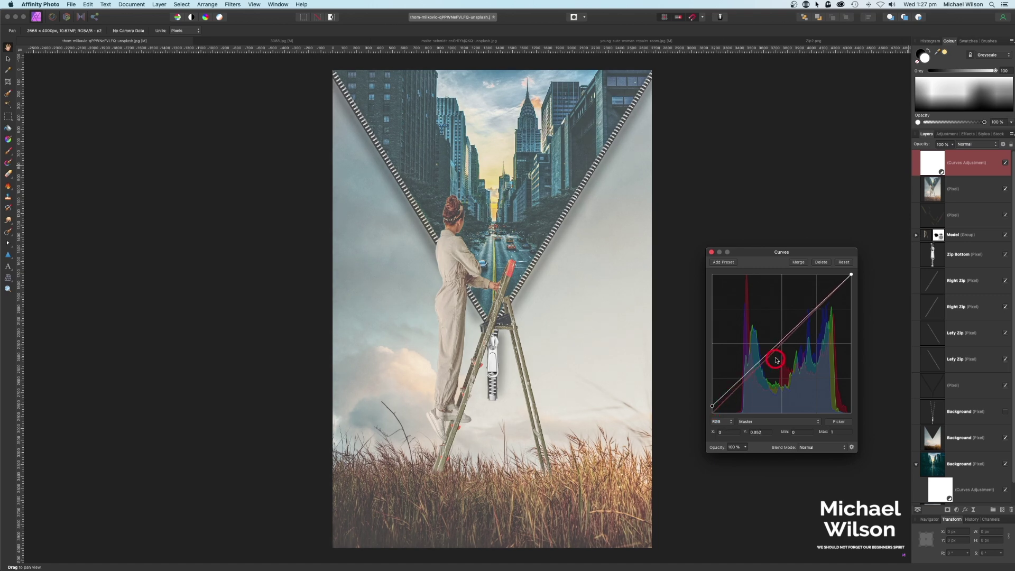
pyautogui.moveTo(776, 350); pyautogui.dragTo(778, 348)
pyautogui.click(817, 314)
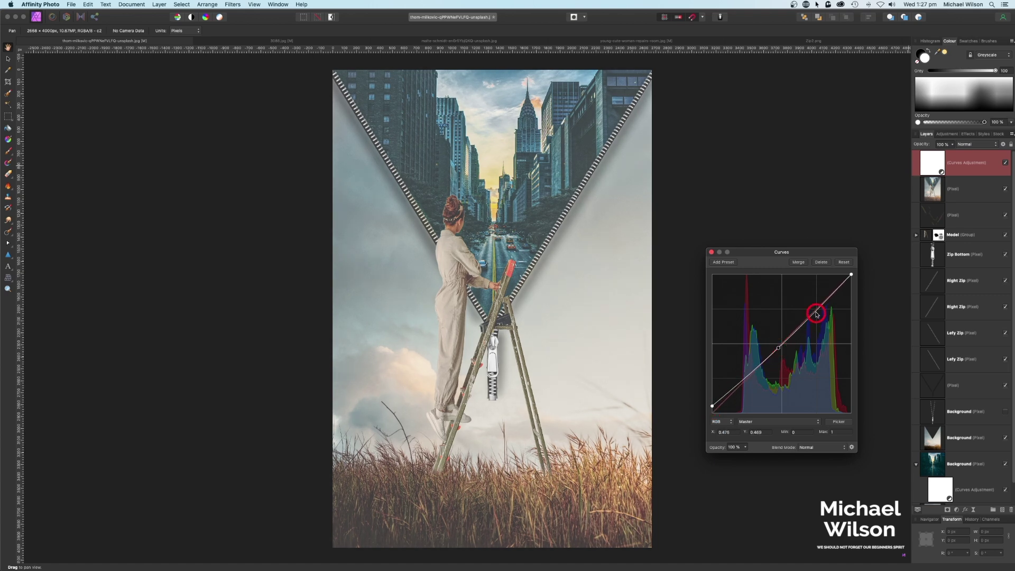
pyautogui.moveTo(817, 312)
pyautogui.mouseDown()
pyautogui.moveTo(782, 340)
pyautogui.moveTo(832, 299)
pyautogui.moveTo(813, 308)
pyautogui.mouseUp()
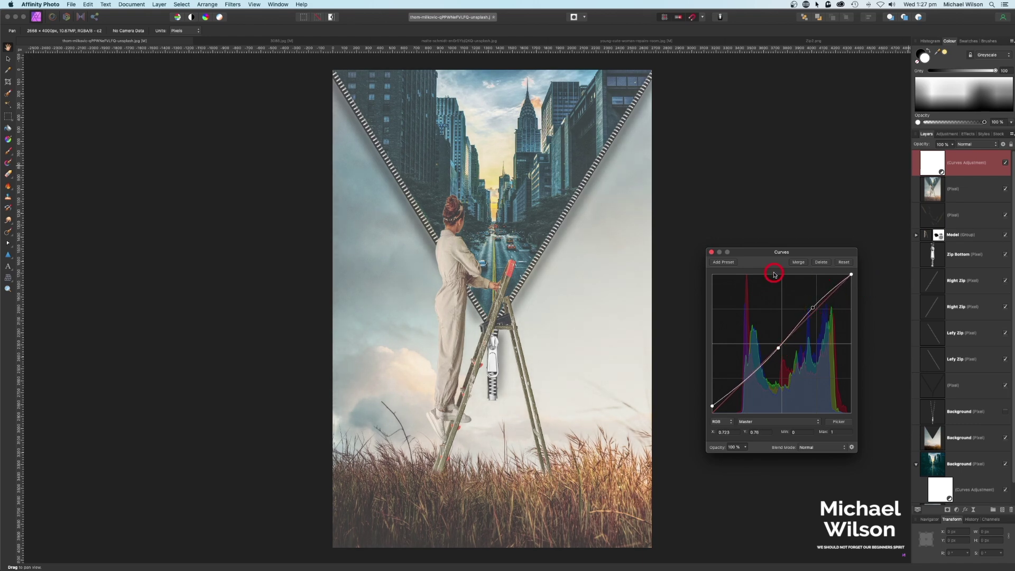
pyautogui.click(712, 253)
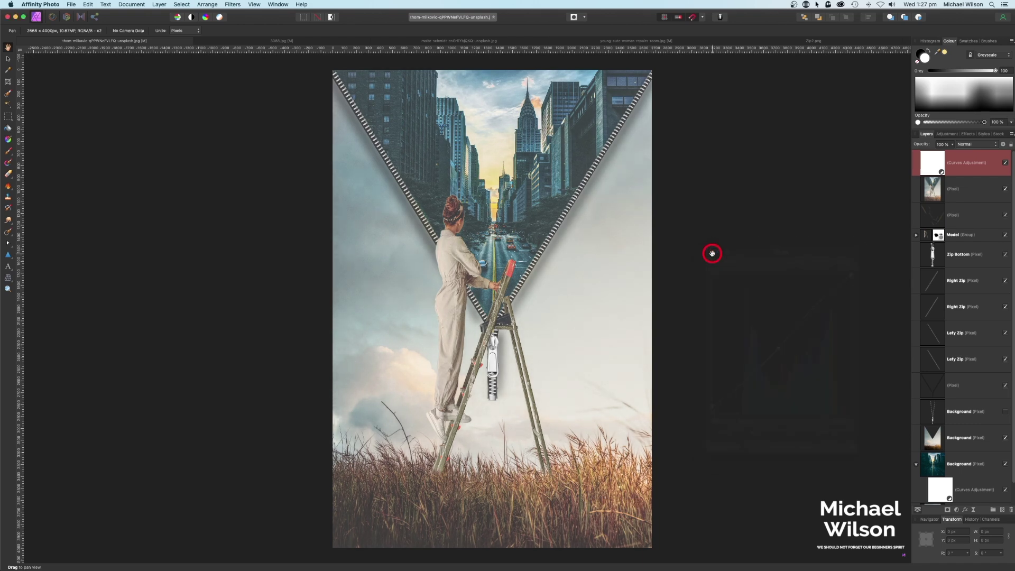